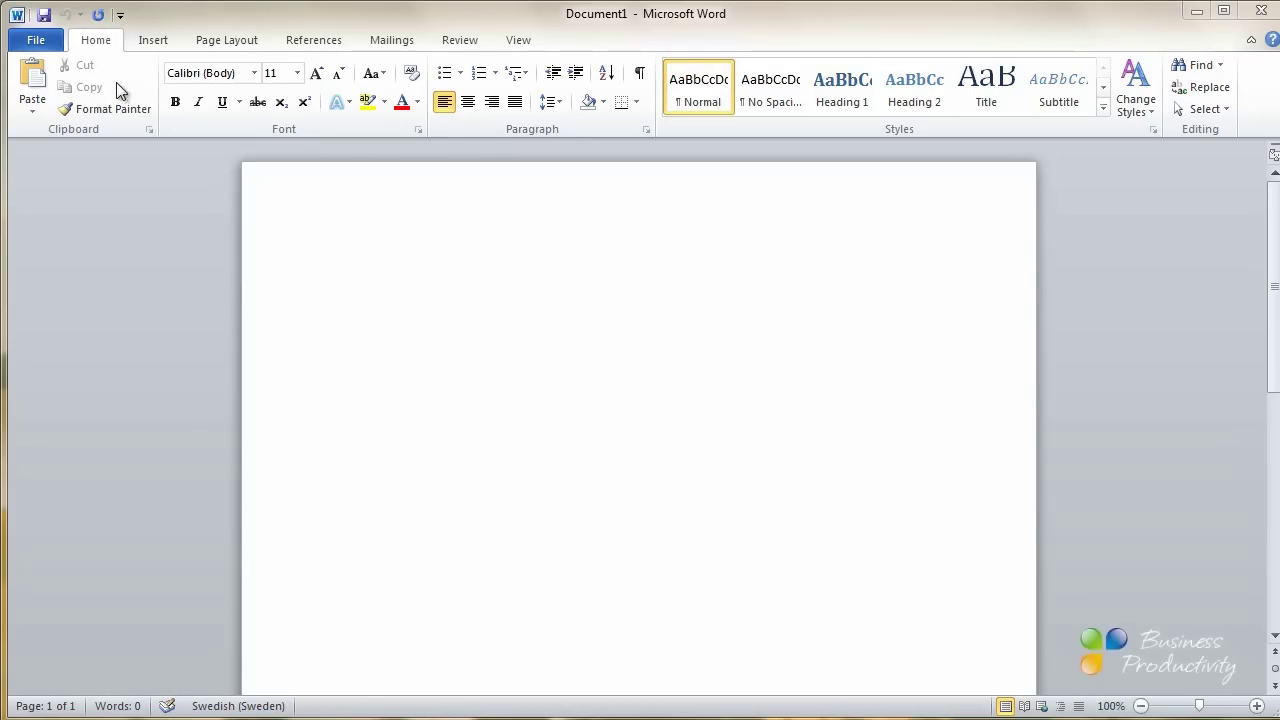
Search Office.com templates for 'resume' and download the Resume (Essential design) template
click(36, 42)
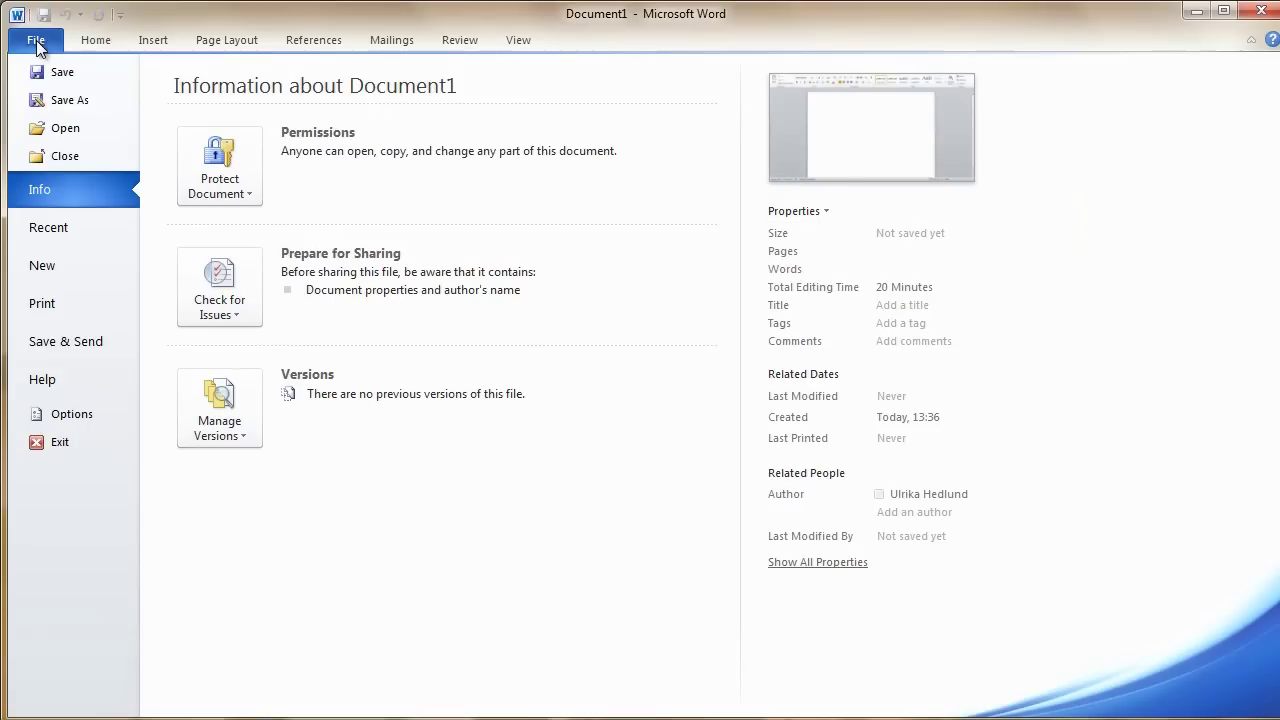
click(69, 267)
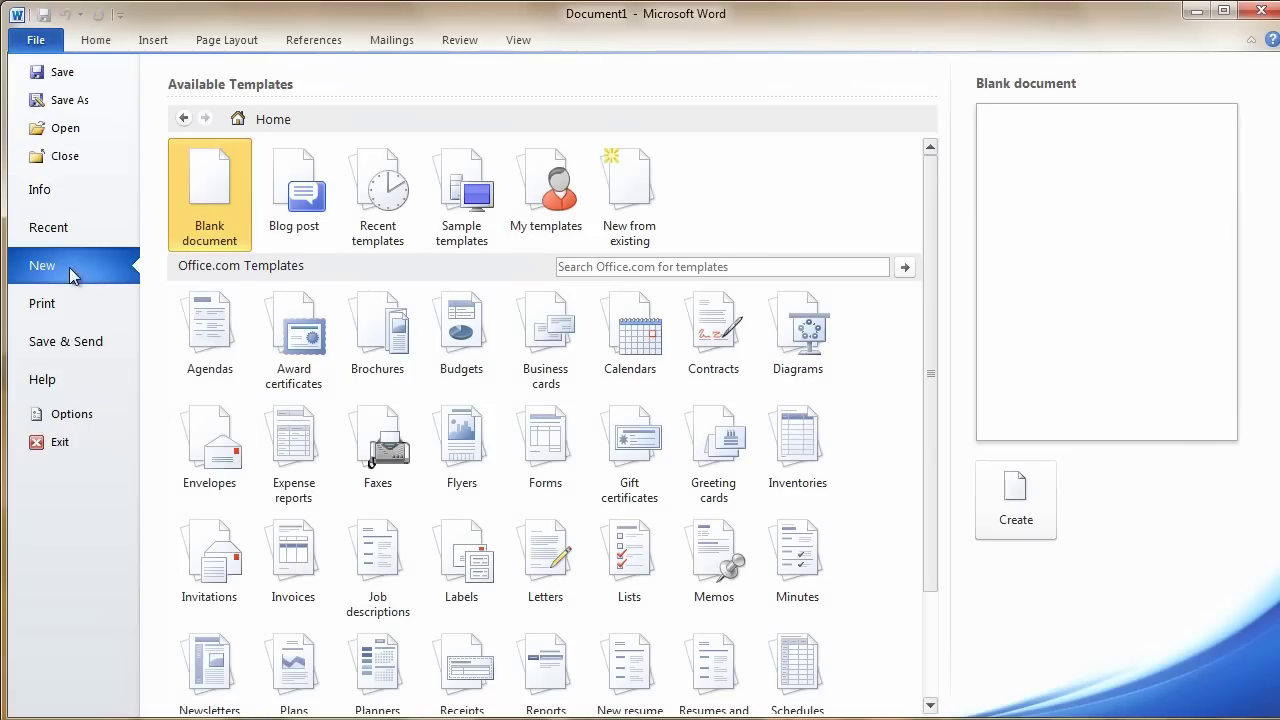
drag(930, 432, 931, 544)
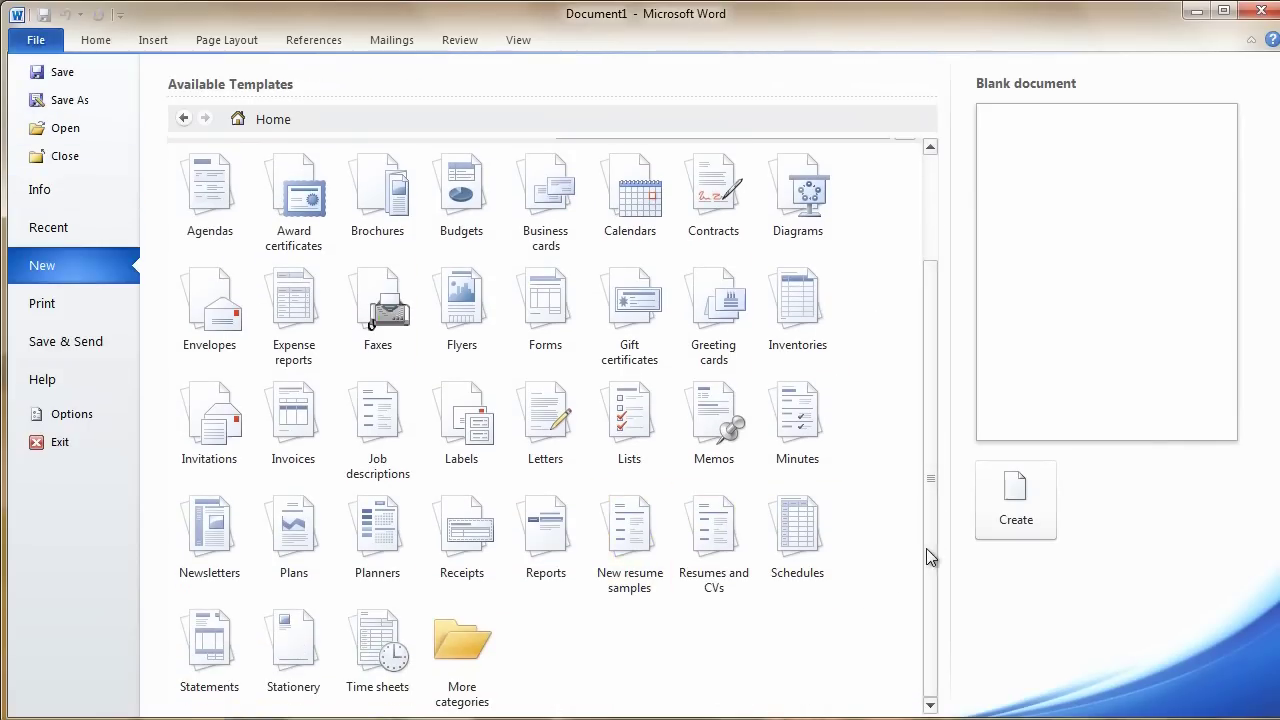
drag(926, 546, 907, 384)
click(721, 267)
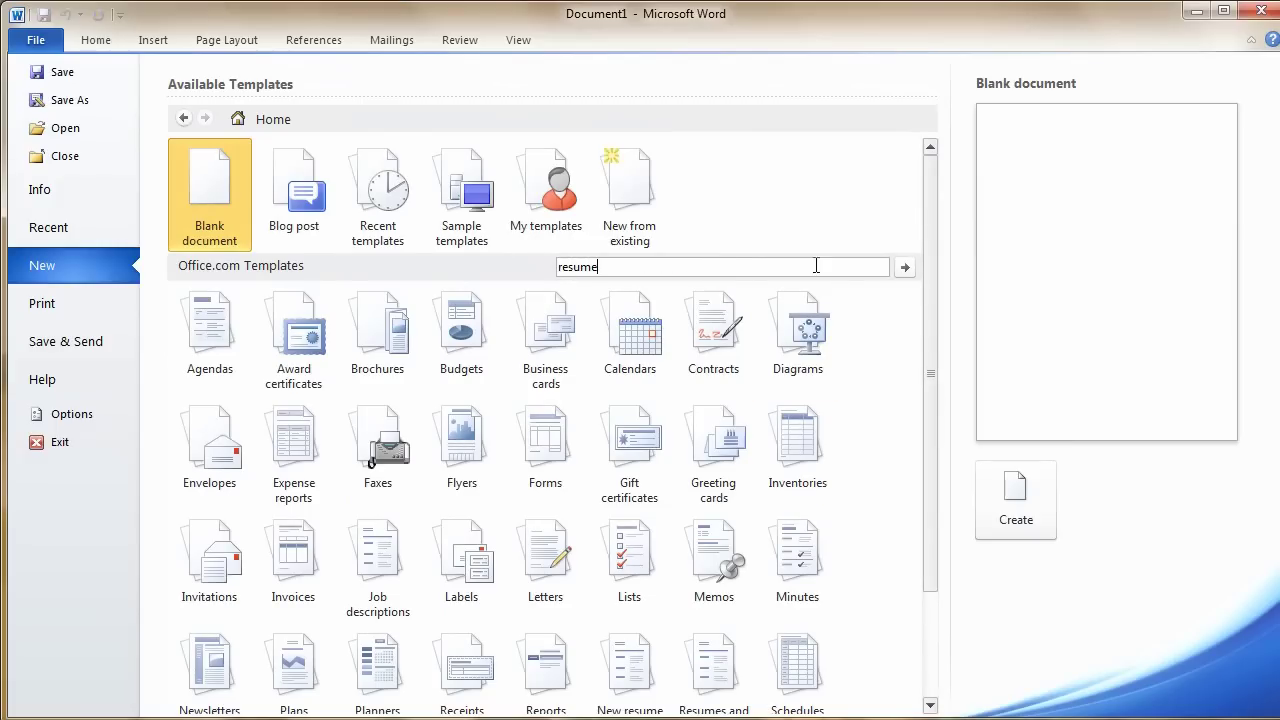
click(903, 266)
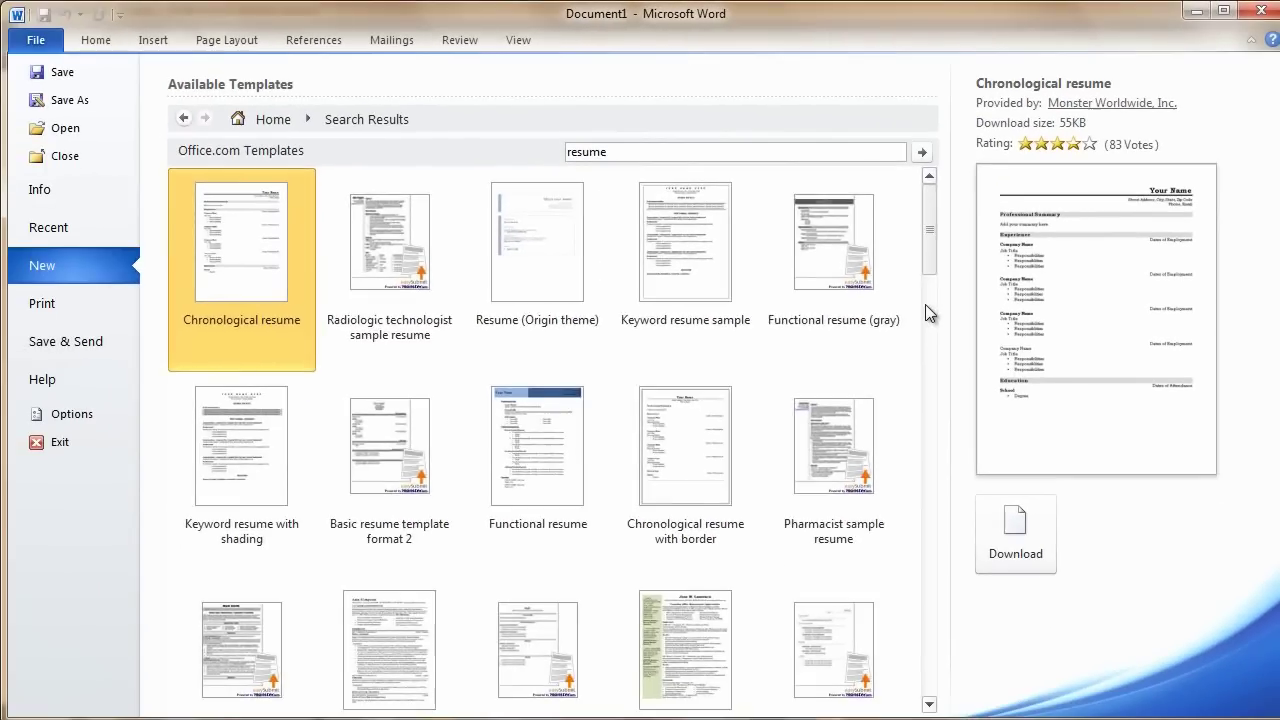
click(731, 456)
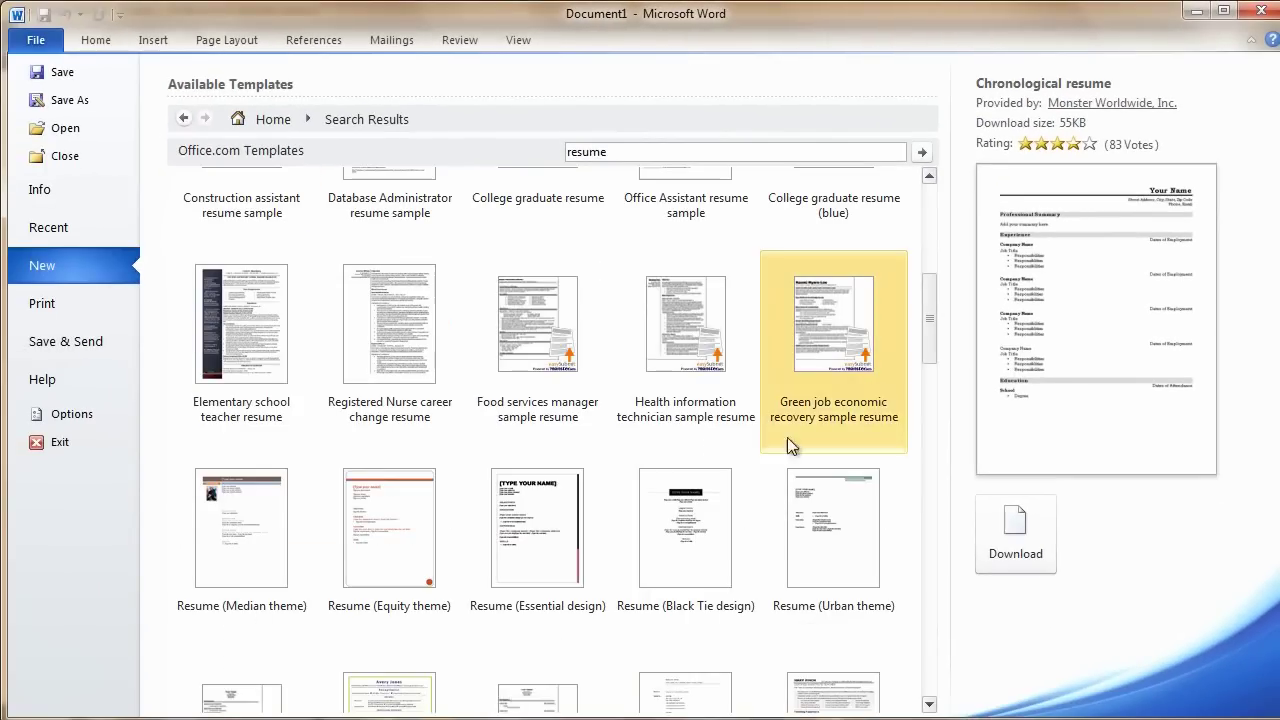
click(536, 547)
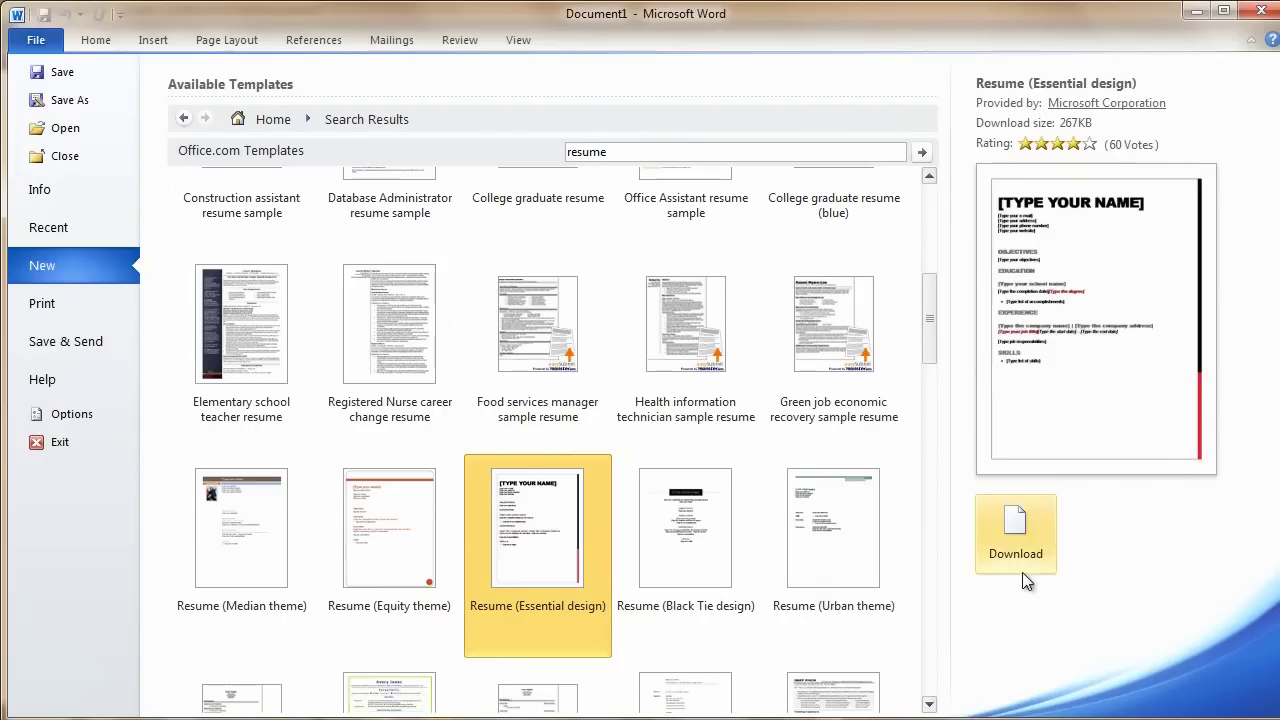
click(1031, 537)
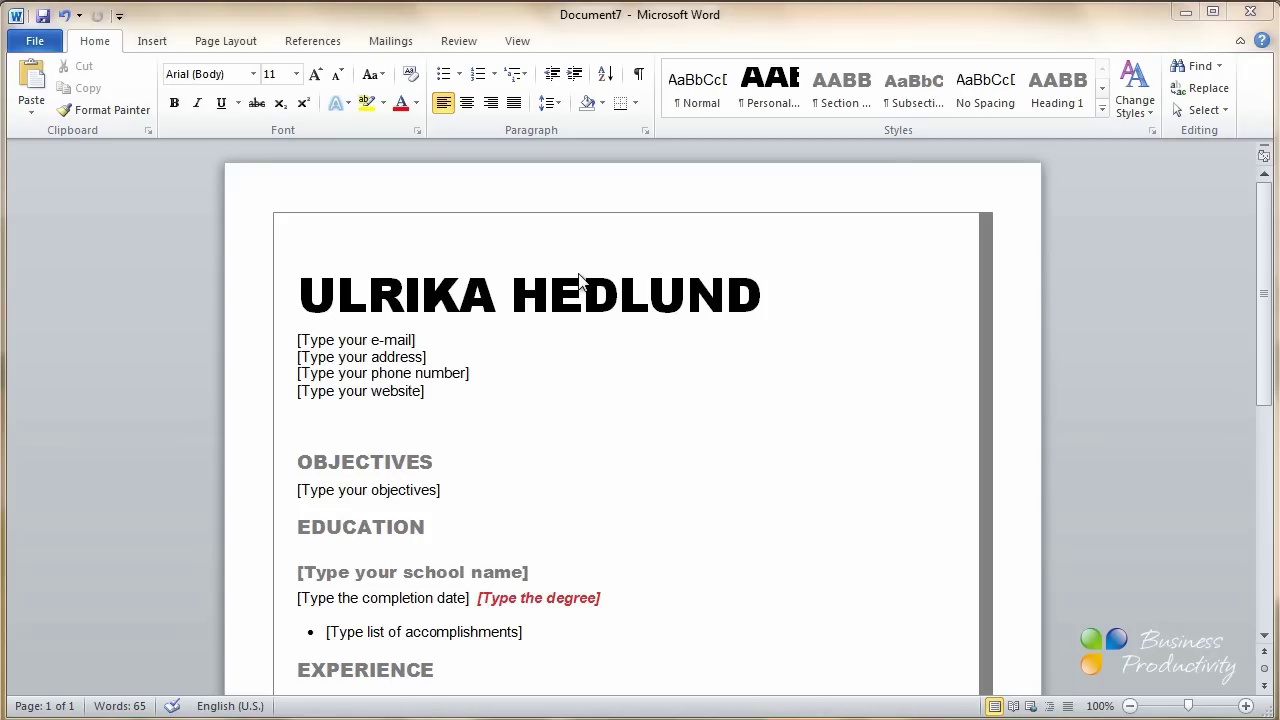
Discard the template resume without saving and open the sample resume table file
click(1249, 13)
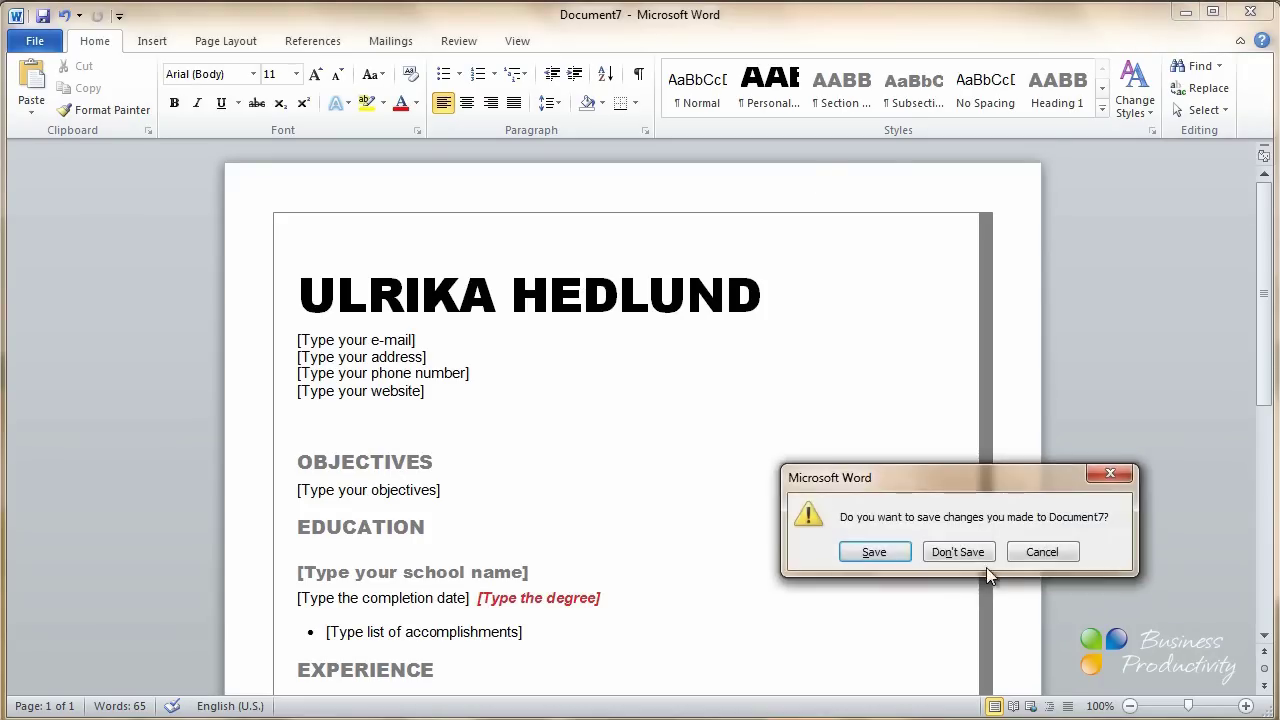
click(958, 552)
click(36, 42)
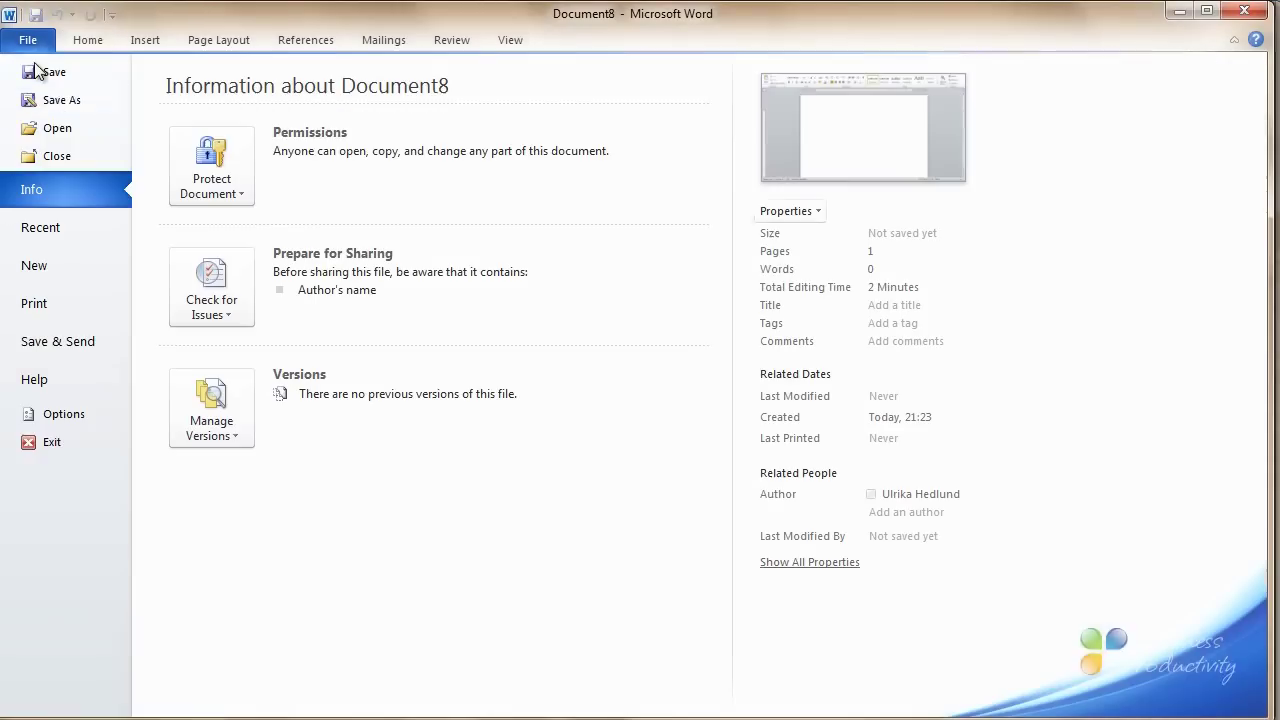
click(63, 131)
click(700, 160)
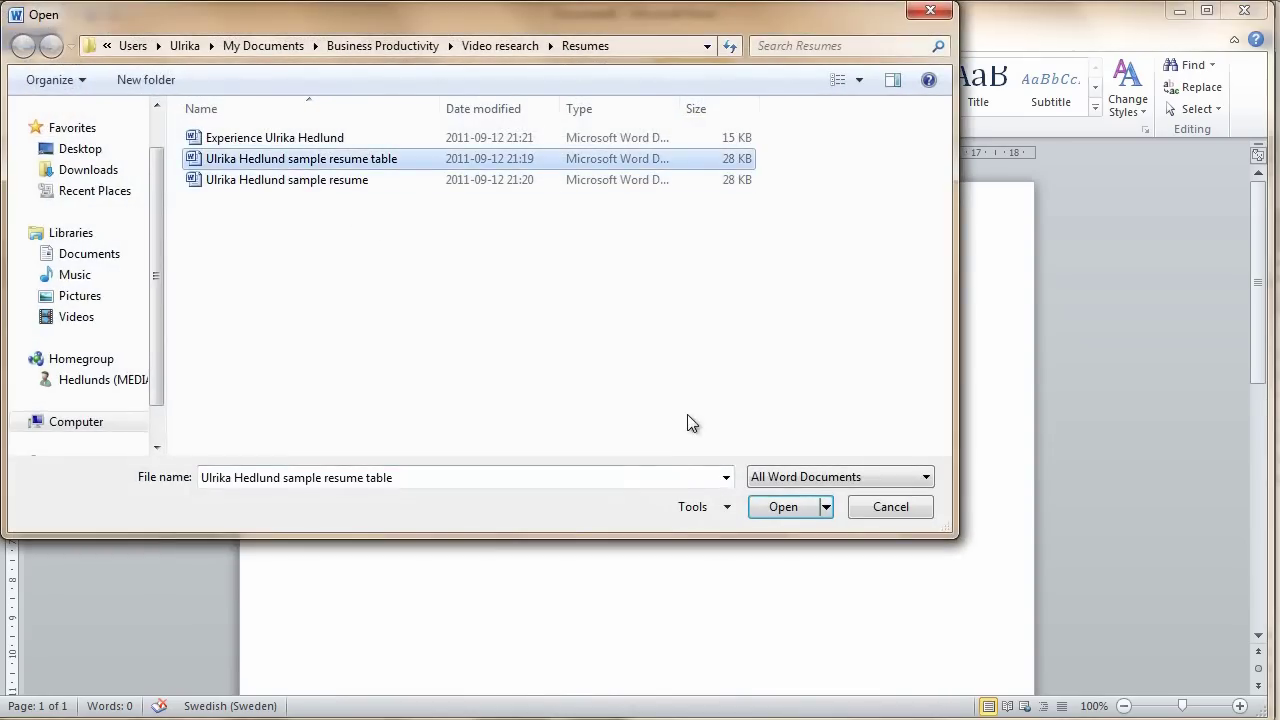
click(783, 506)
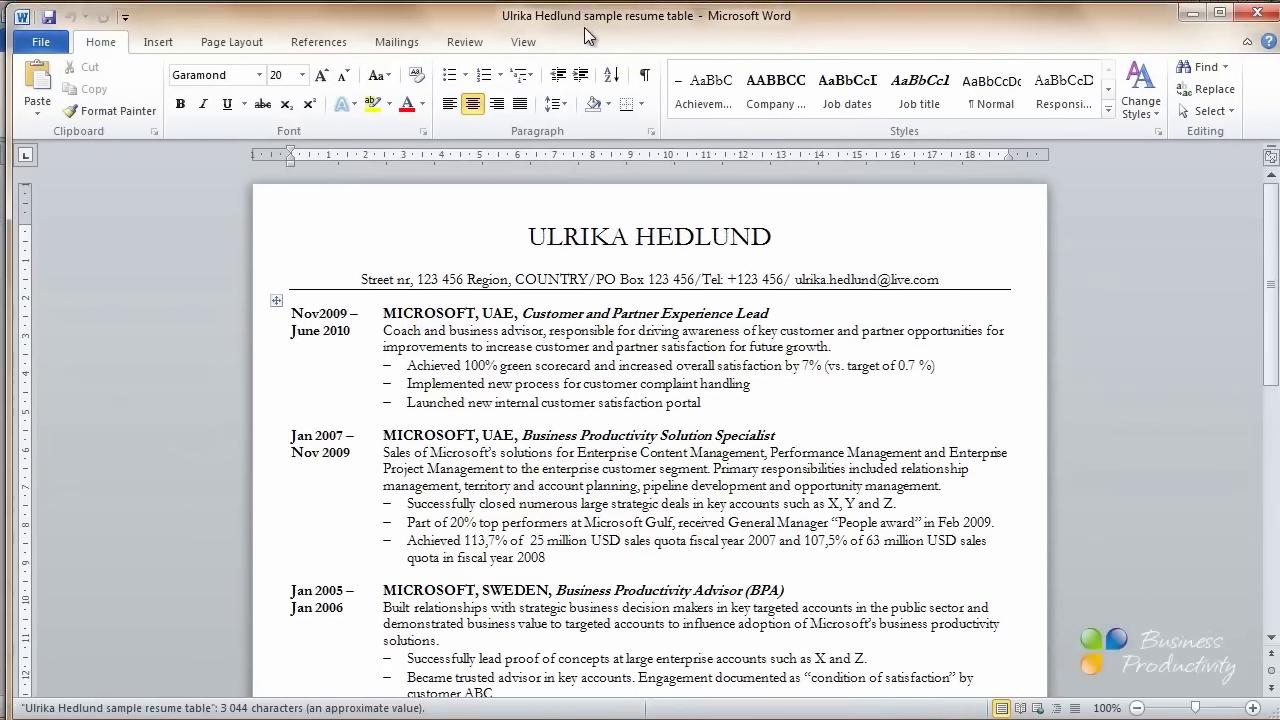
Maximize the sample resume window and scroll through its contents
double_click(592, 36)
scroll(331, 330, down, 4)
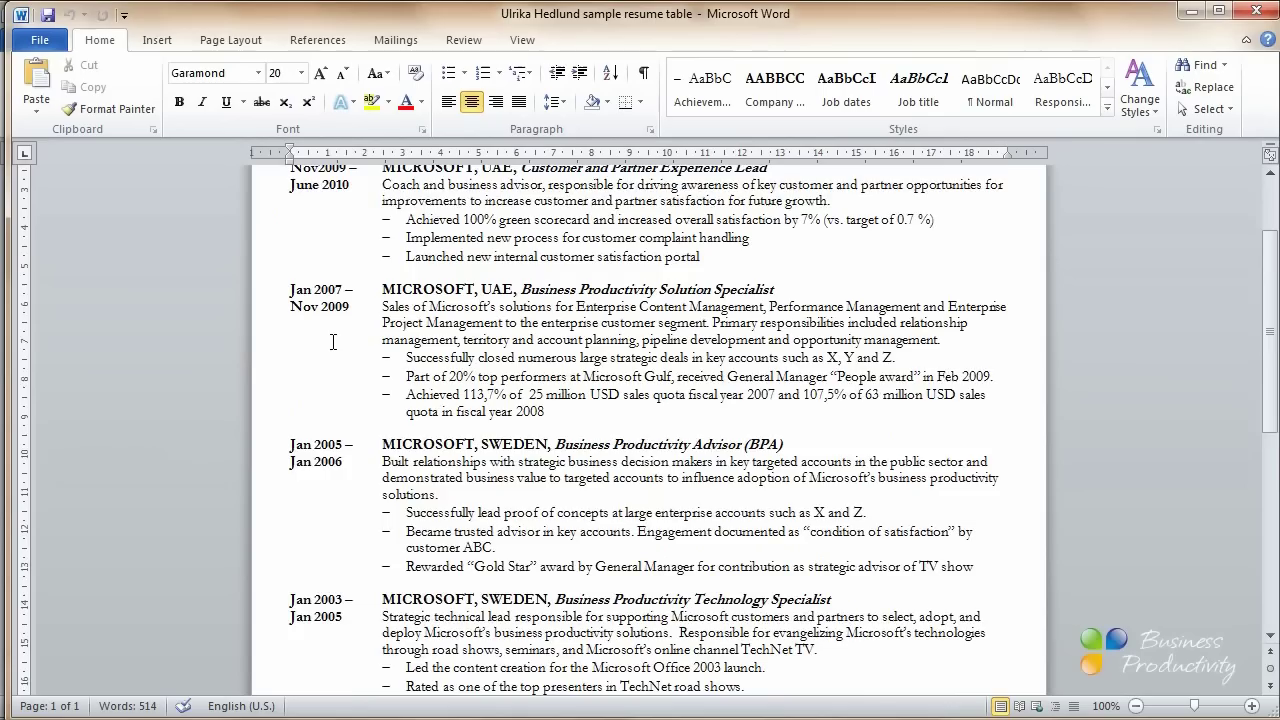
scroll(333, 342, down, 1)
scroll(350, 341, down, 4)
scroll(347, 343, down, 4)
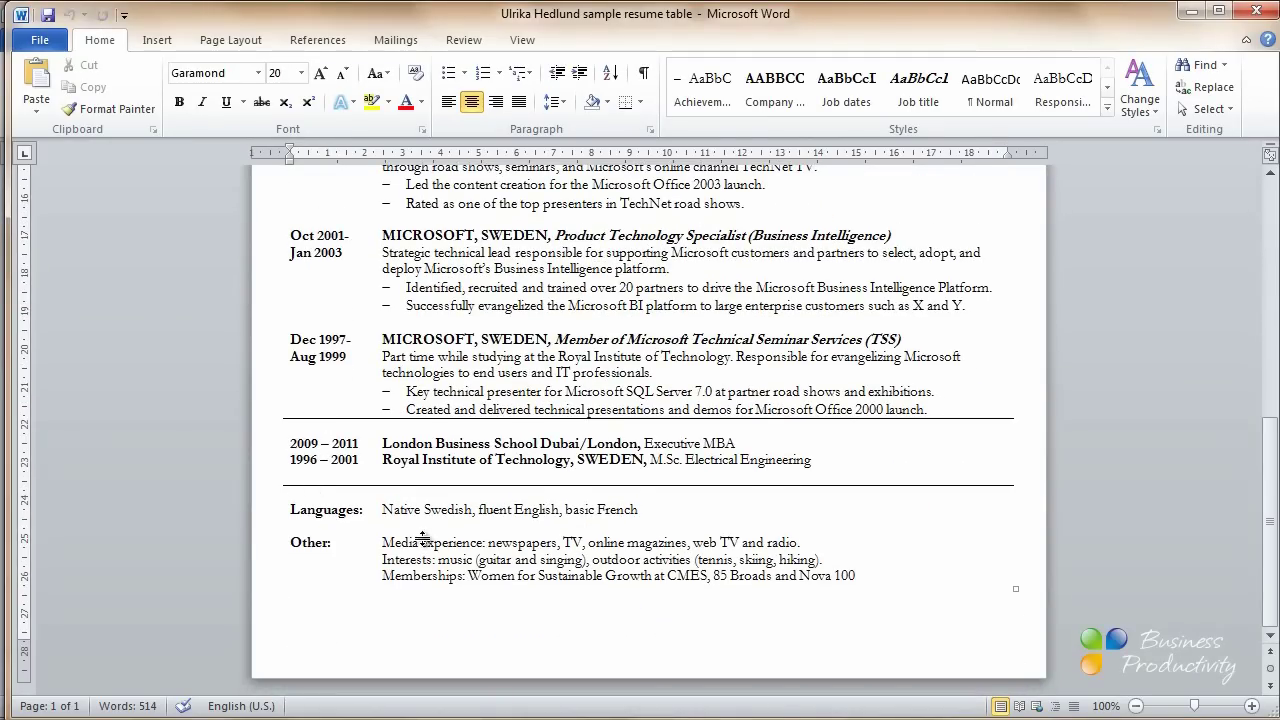
scroll(420, 538, up, 7)
scroll(407, 530, up, 6)
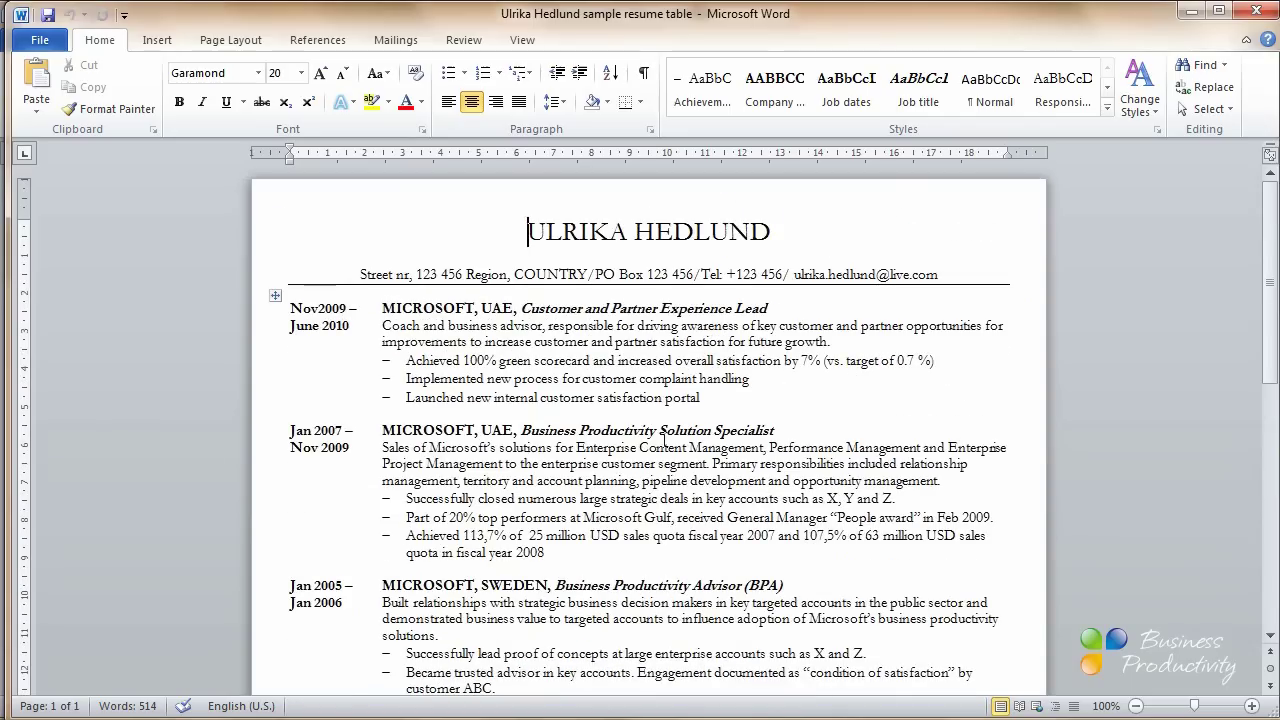
Close the sample and type the applicant's name, then a contact line with address, phone and e-mail
click(1266, 18)
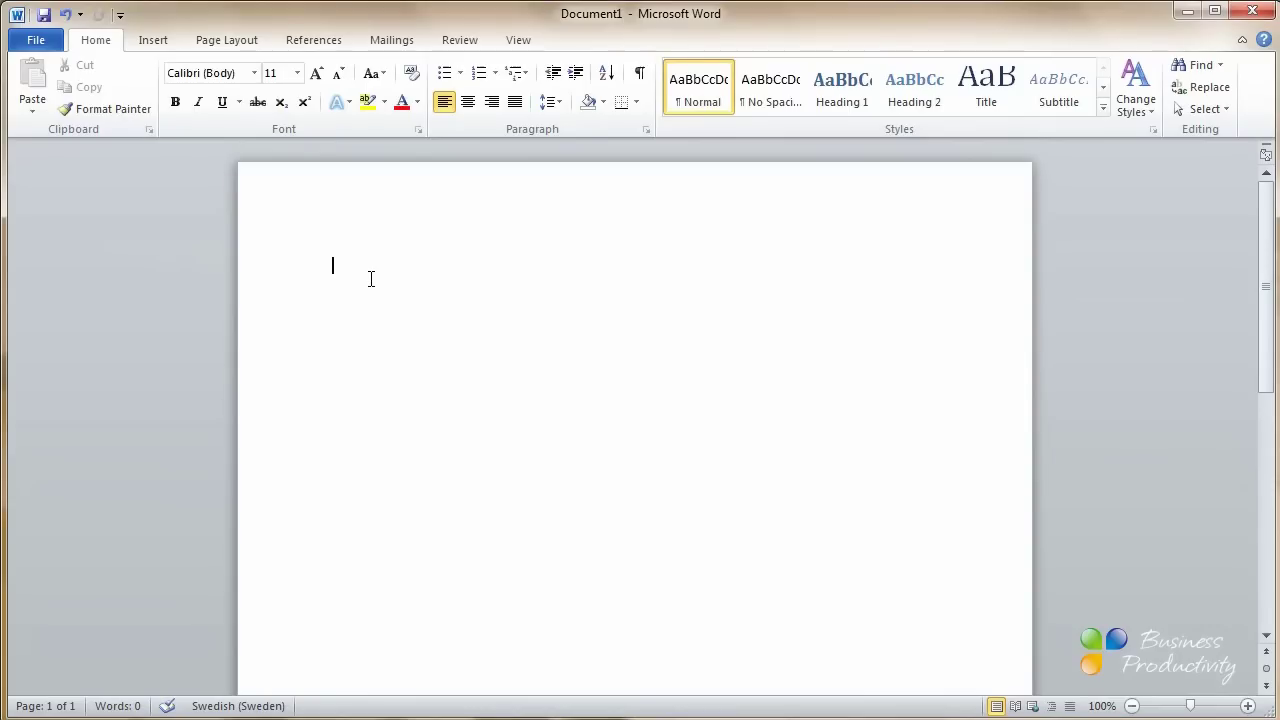
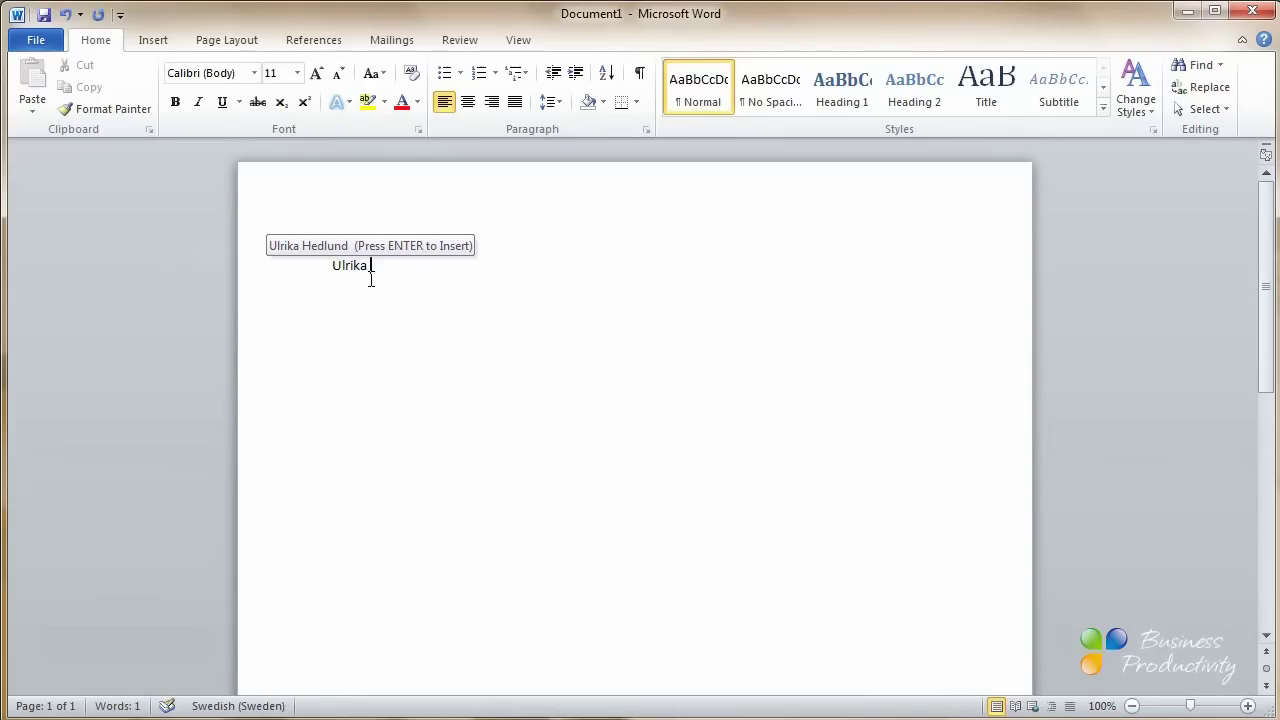
key(Return)
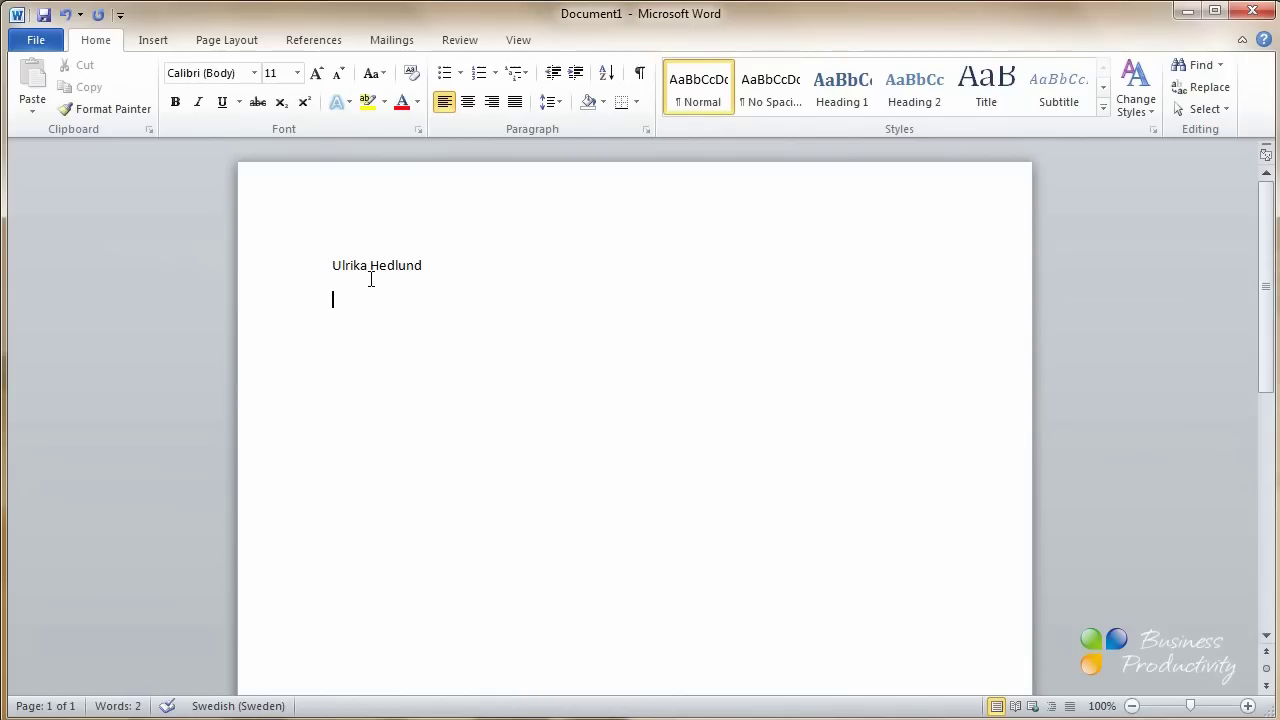
text(Street nr, 123 45 Region, COUNTRY/PO Box 123 456/Tel)
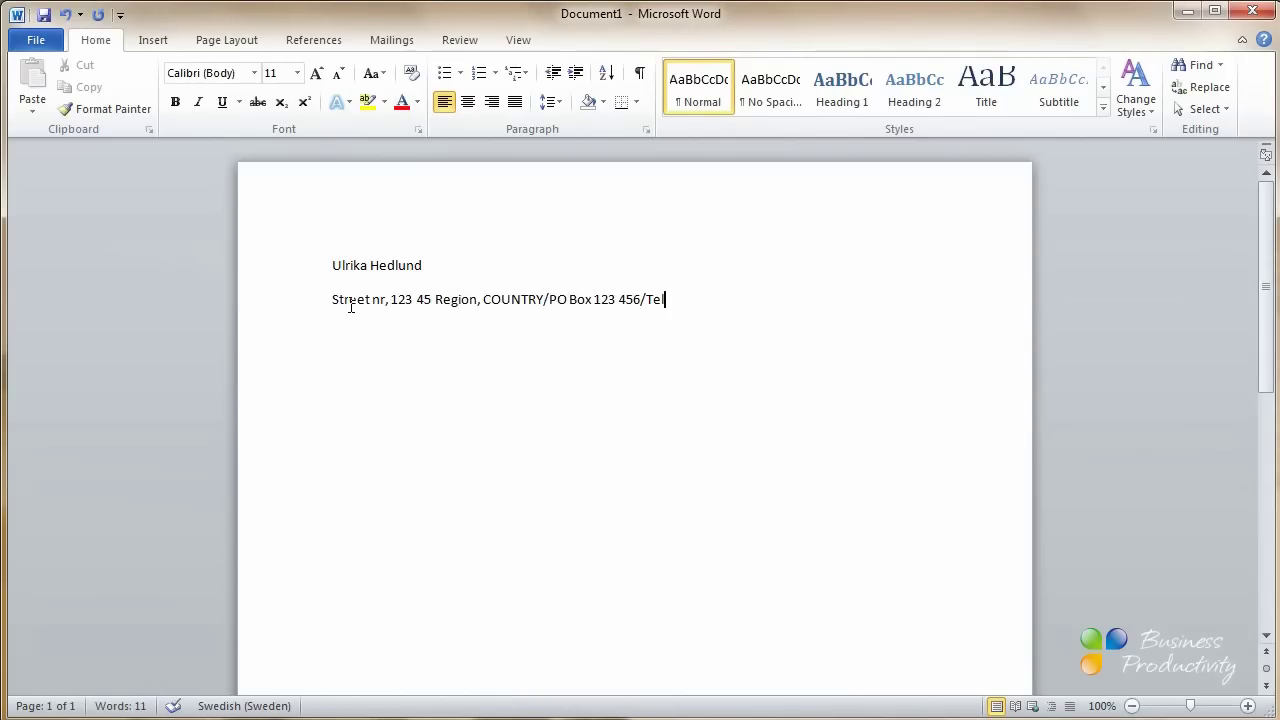
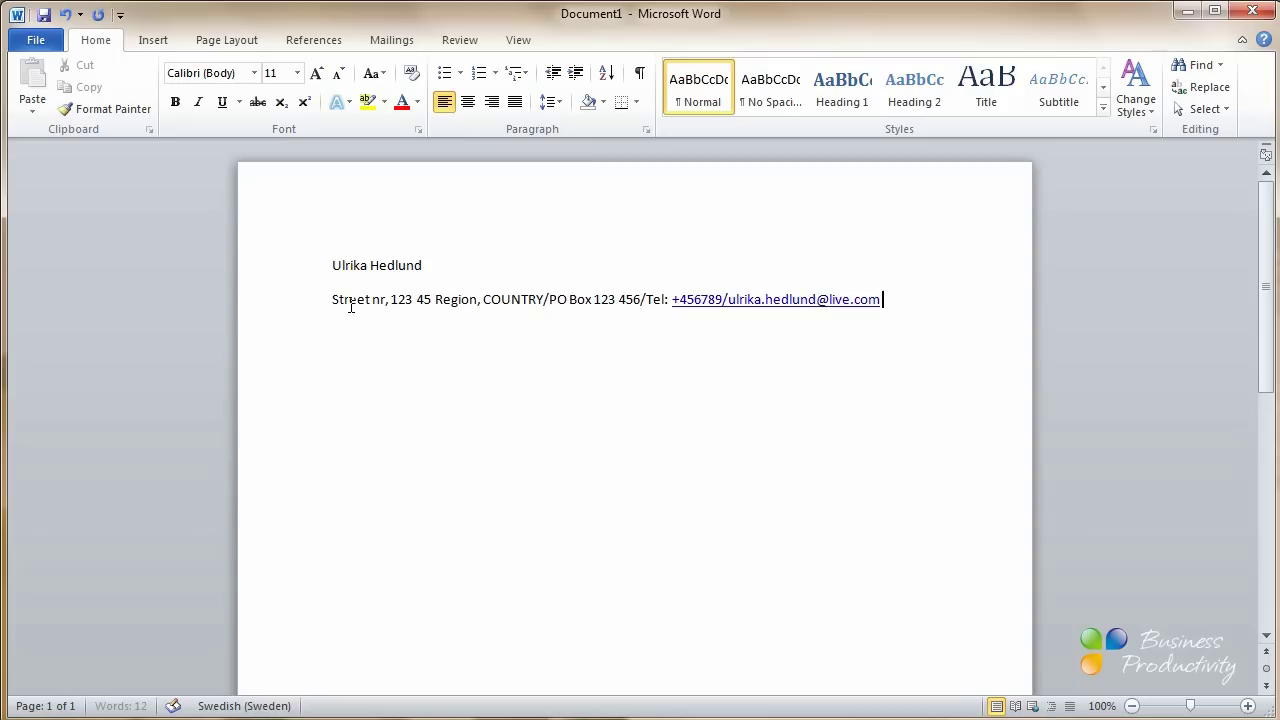
key(Return)
Center the name and contact-details lines
drag(333, 264, 687, 262)
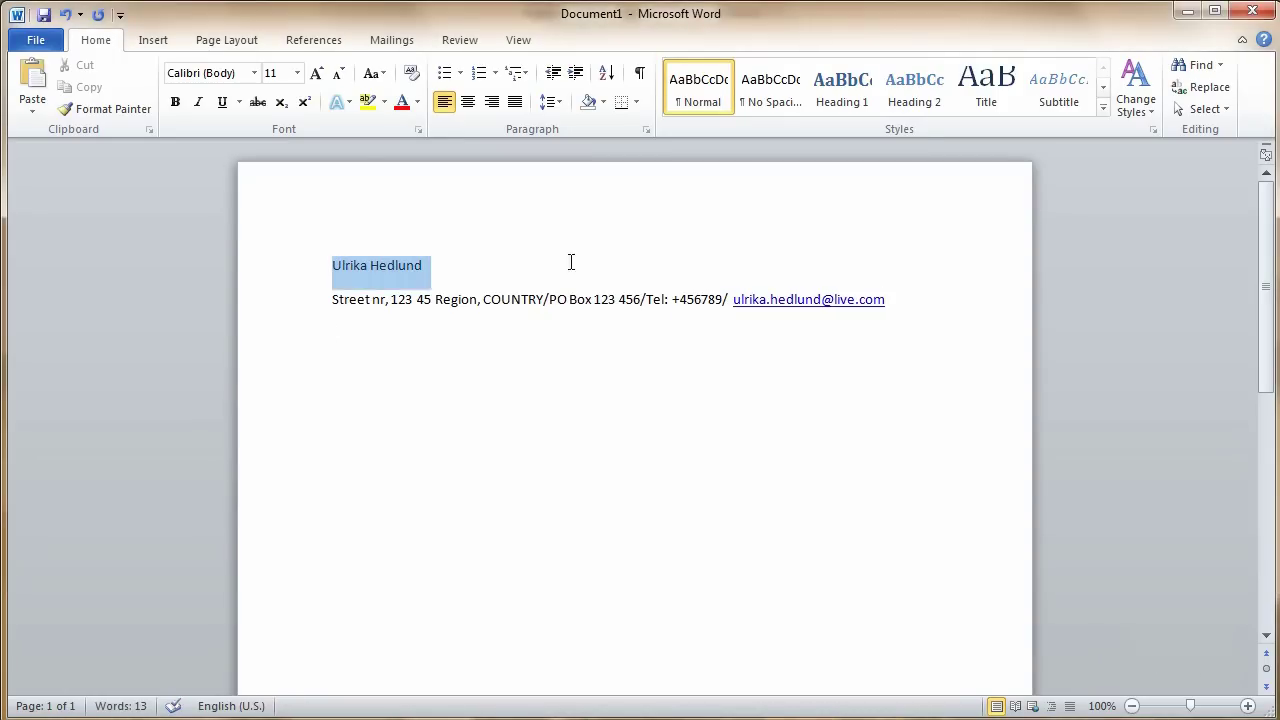
drag(921, 287, 923, 303)
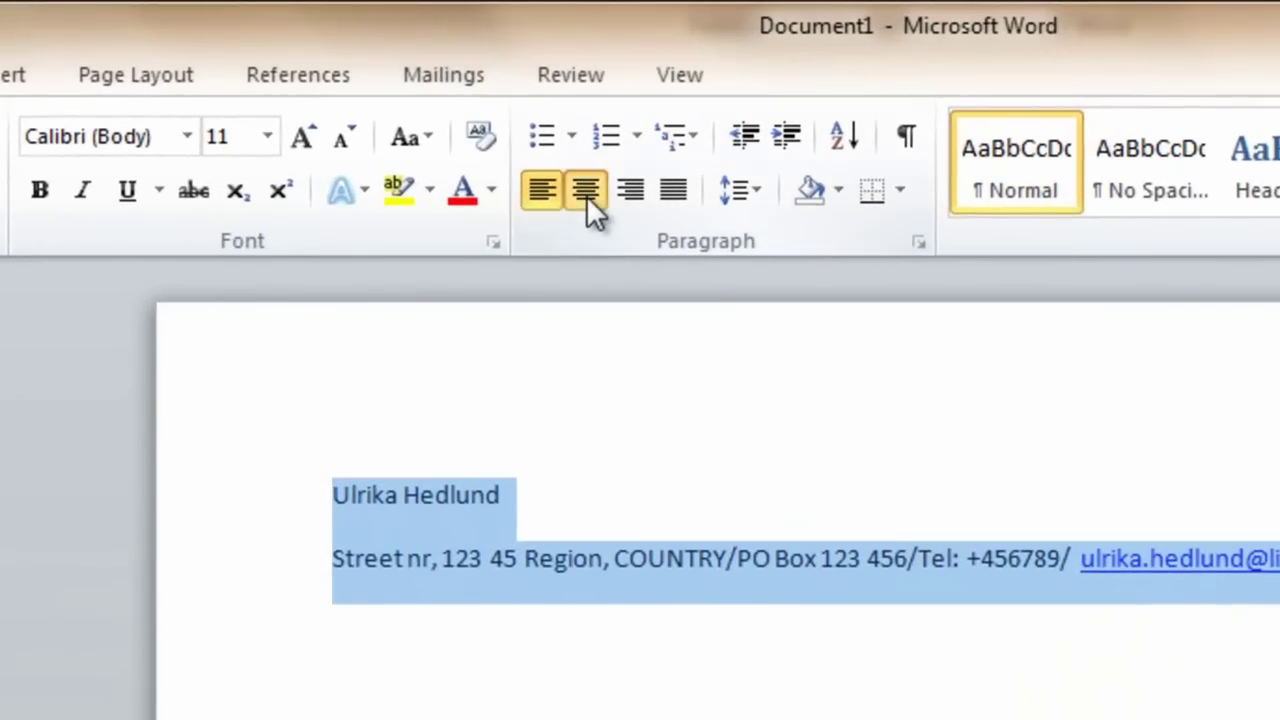
click(588, 193)
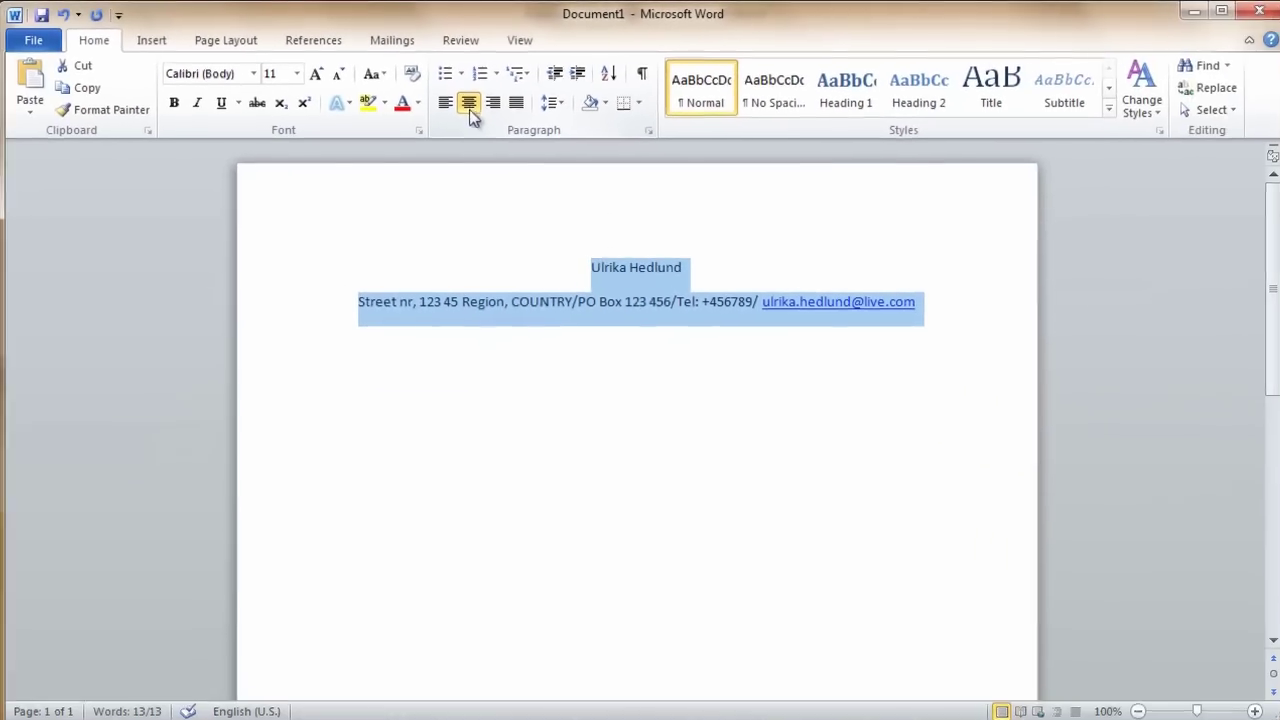
Apply the Garamond font to the two selected heading lines
click(254, 73)
scroll(259, 400, down, 5)
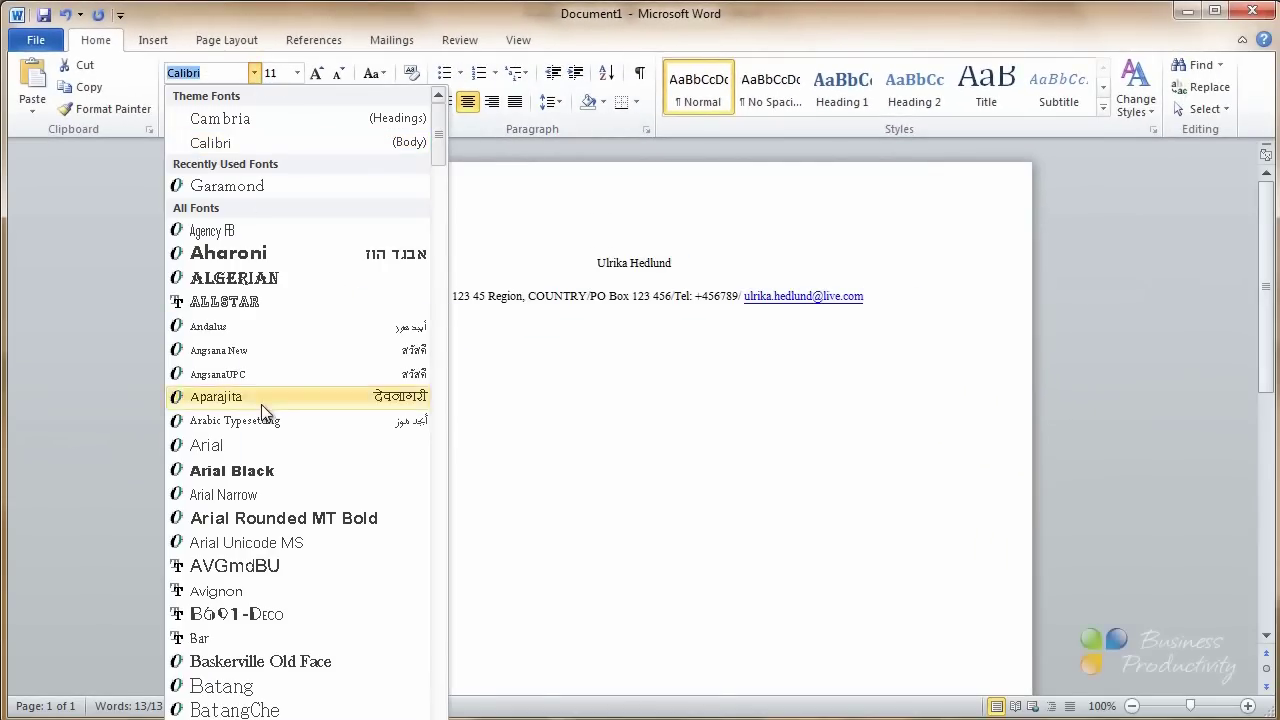
scroll(258, 430, down, 4)
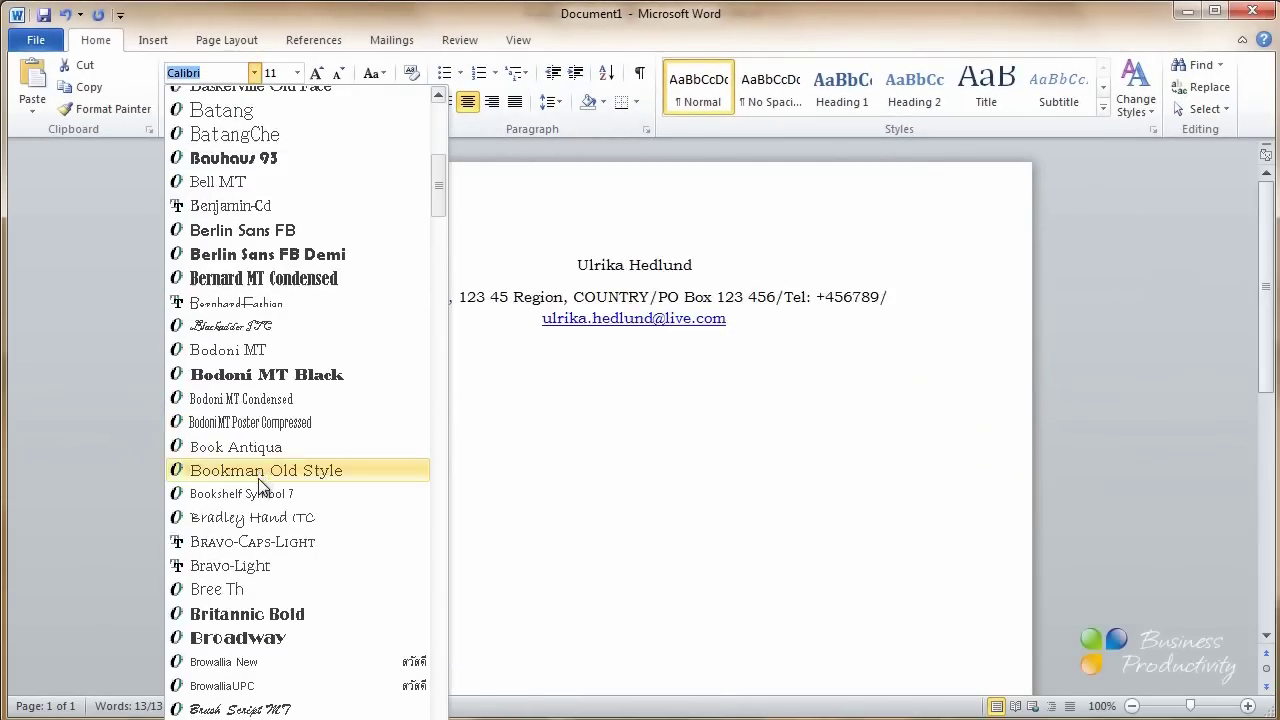
scroll(260, 500, down, 7)
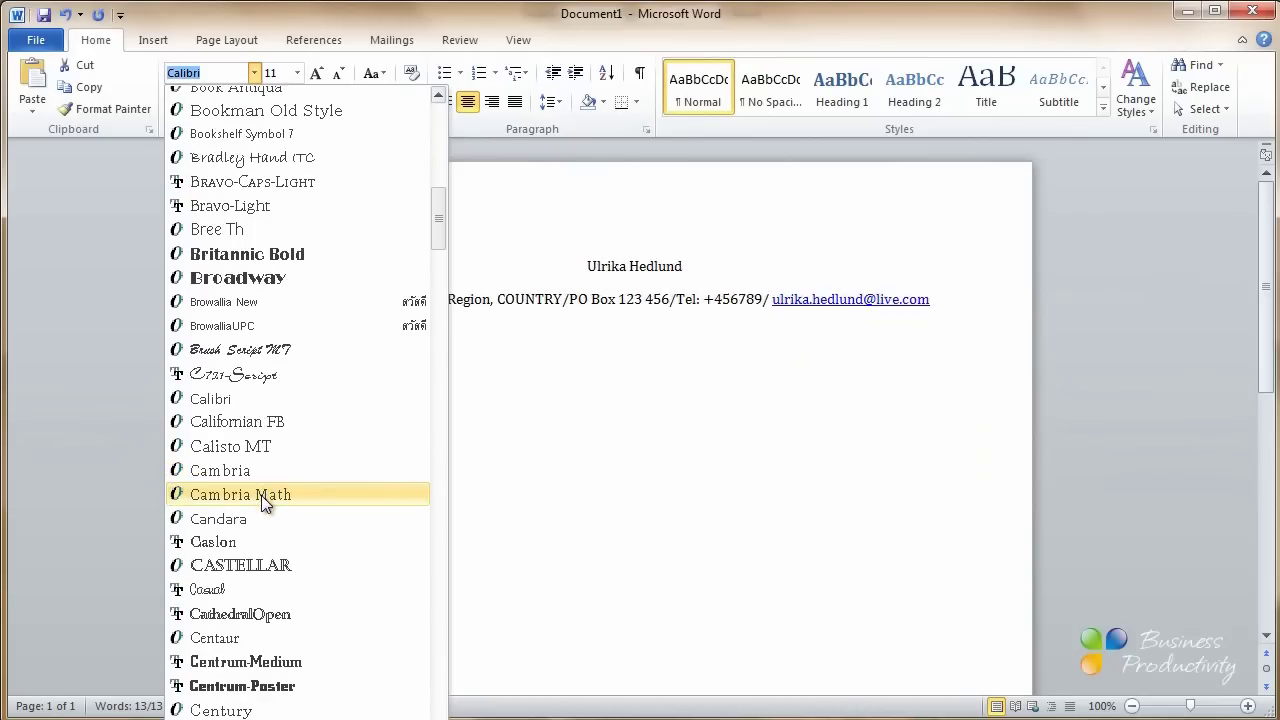
scroll(265, 525, down, 14)
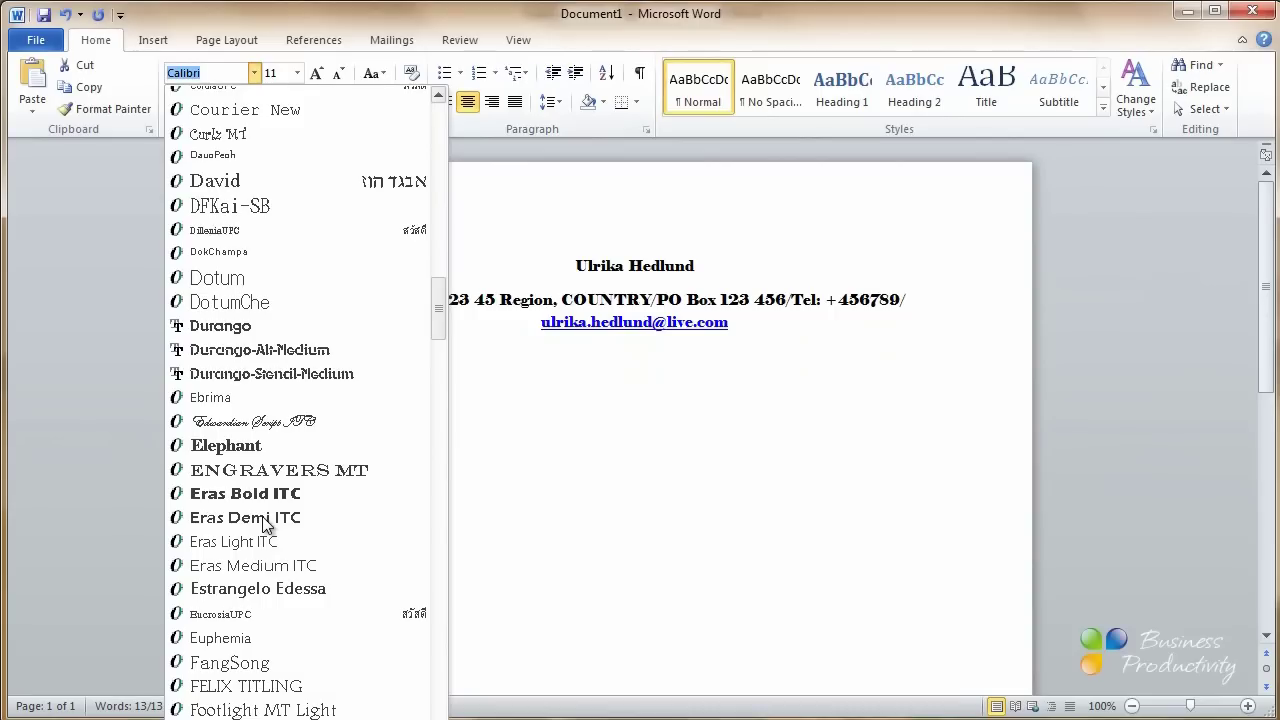
scroll(265, 525, down, 5)
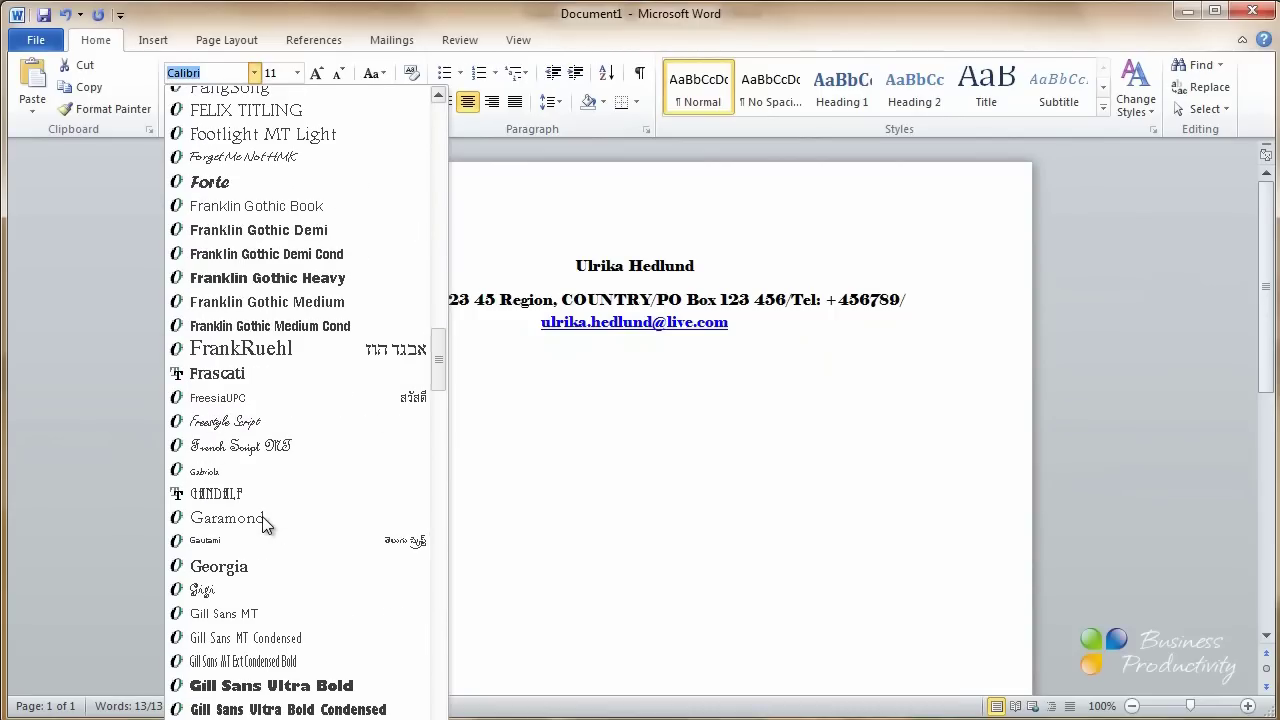
click(228, 518)
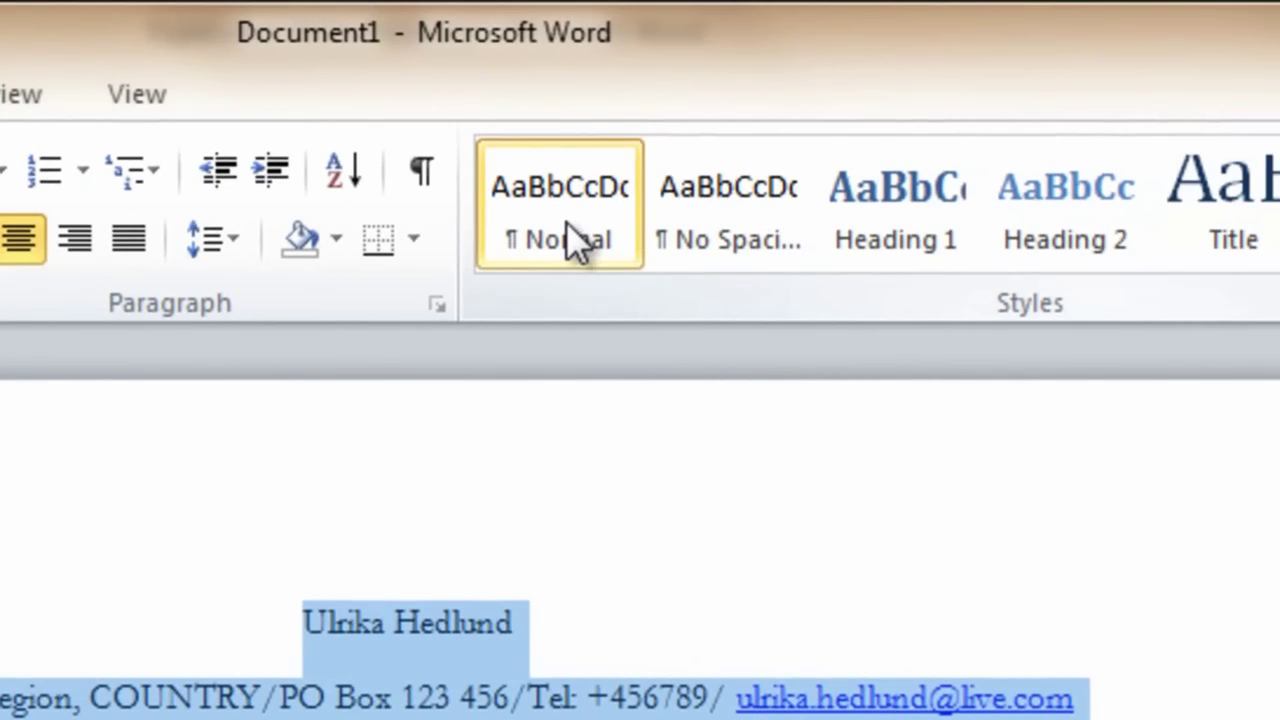
Modify the Normal style so its font is Garamond
right_click(566, 222)
click(701, 303)
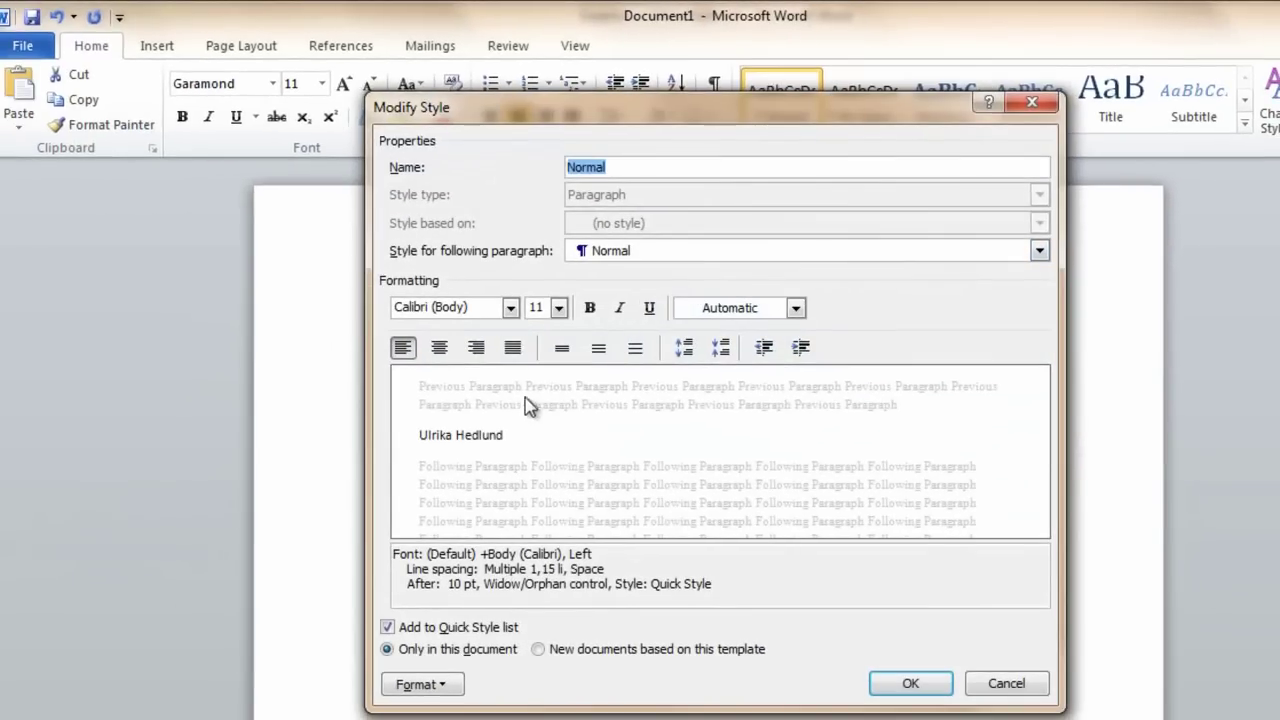
click(511, 308)
click(486, 388)
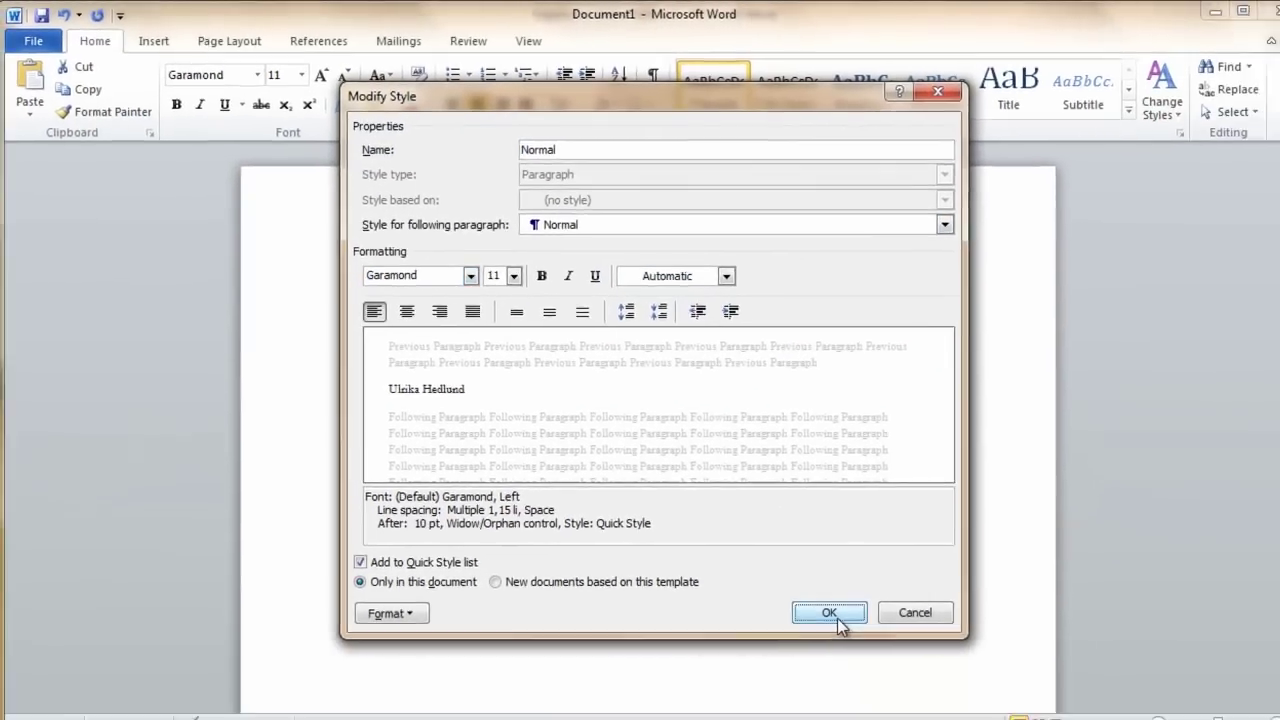
click(835, 615)
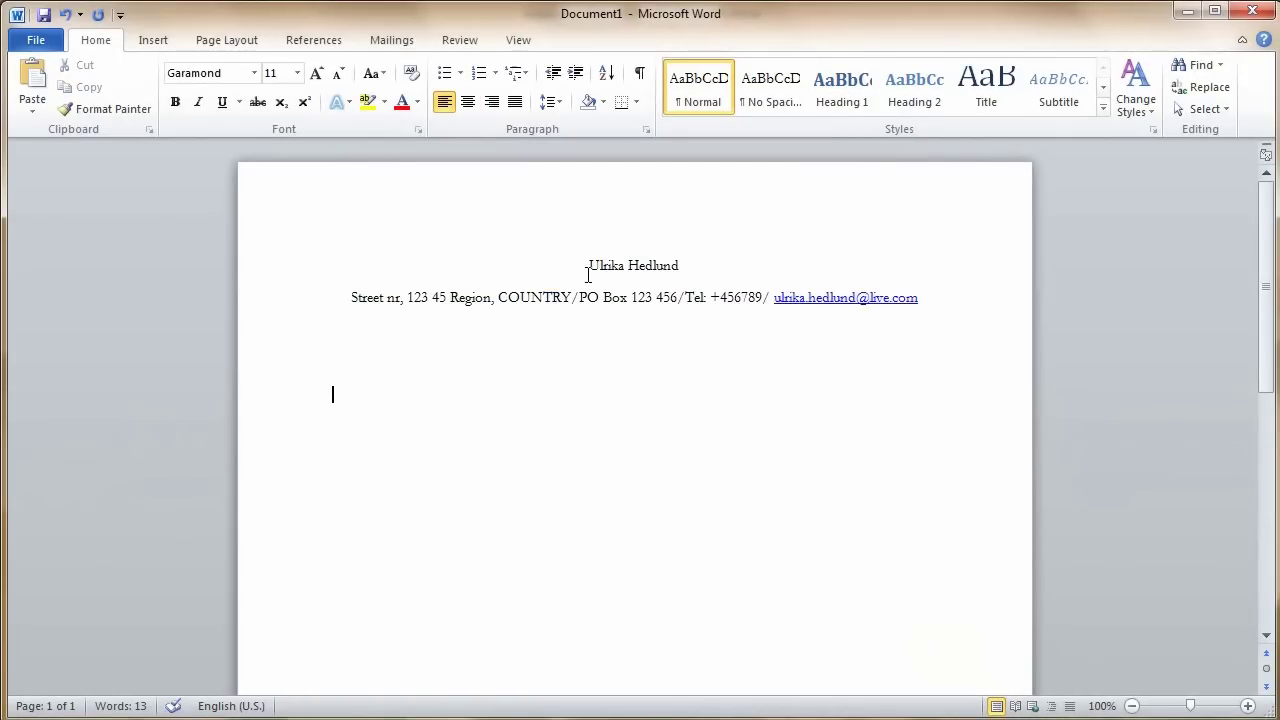
Center the name line and change it to UPPERCASE
drag(589, 265, 704, 264)
key(ctrl+e)
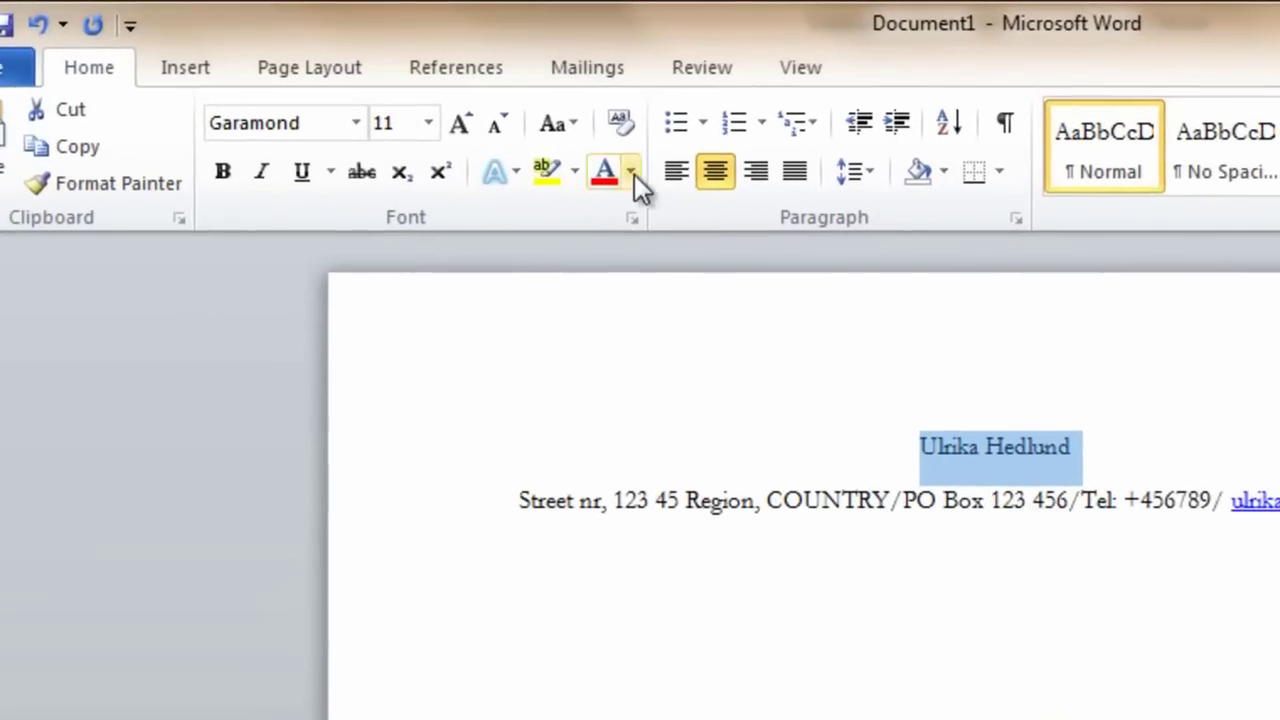
click(575, 125)
click(652, 246)
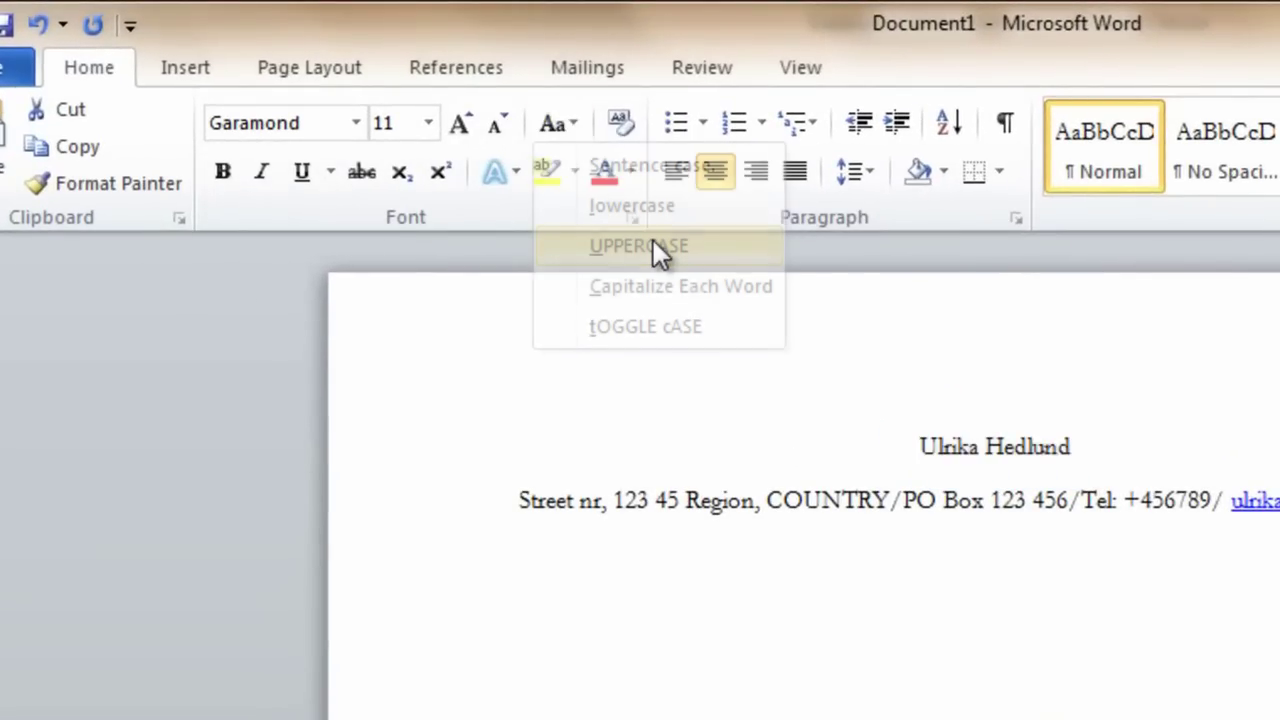
Enlarge the name with Grow Font and add a bottom border under the address line
click(471, 127)
click(471, 127)
click(471, 127)
click(471, 127)
click(471, 127)
click(1279, 548)
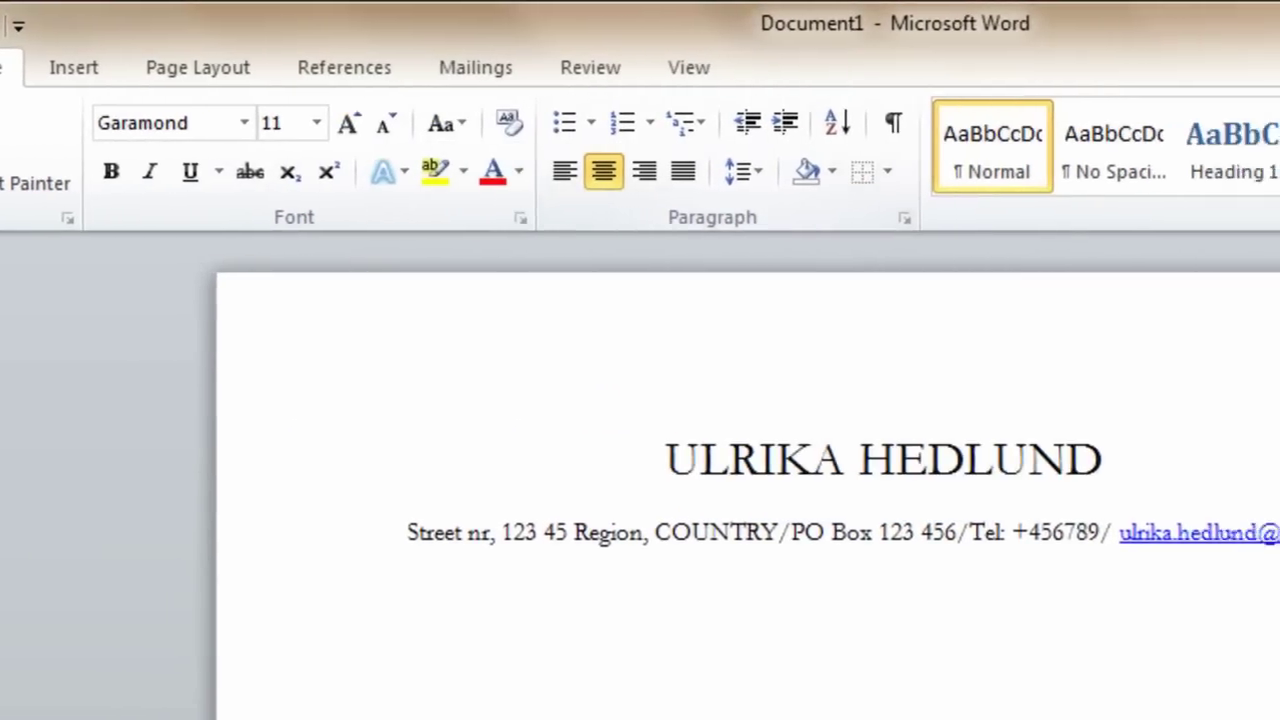
click(688, 172)
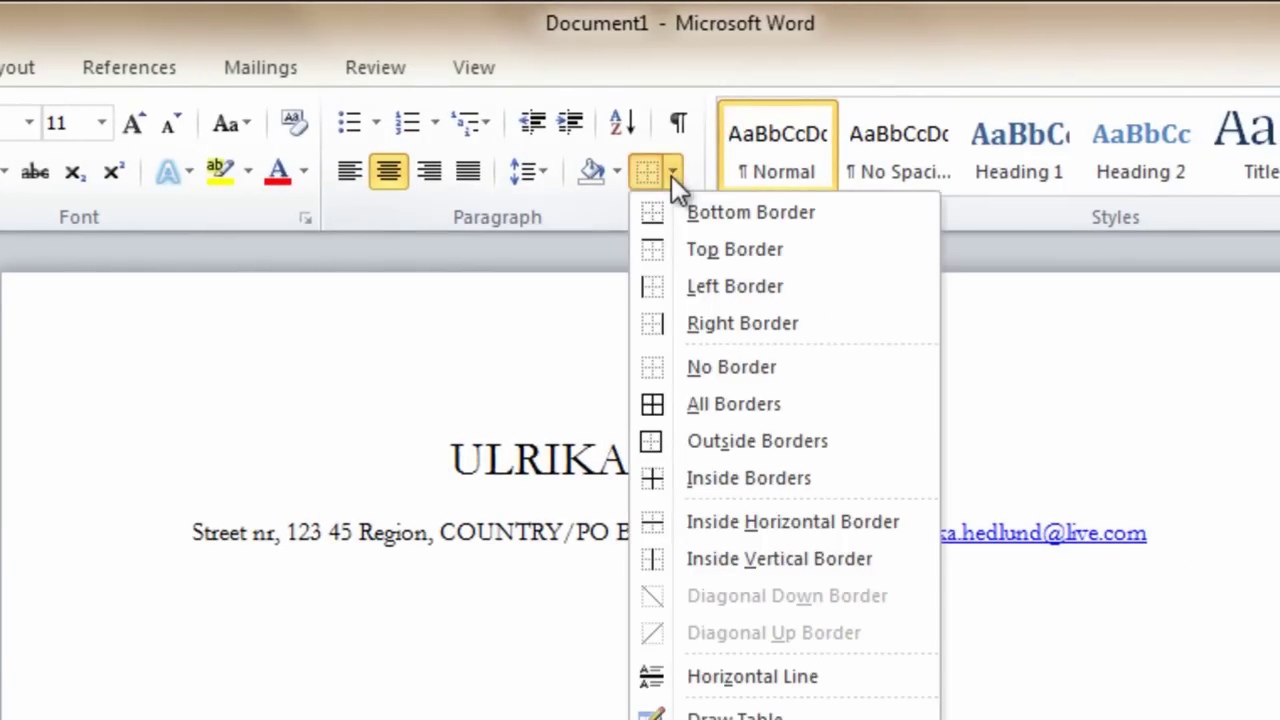
click(702, 215)
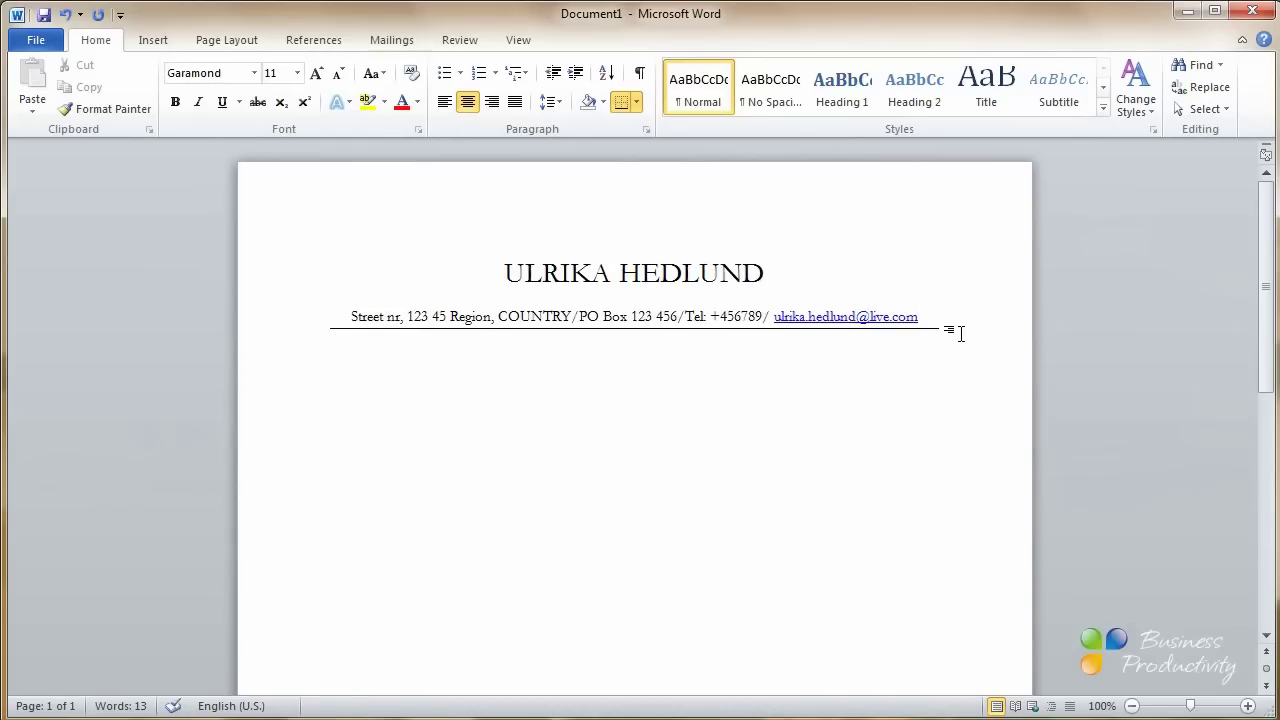
Set custom Top, Bottom, Left and Right margins of 1 cm and turn on the Ruler
click(234, 44)
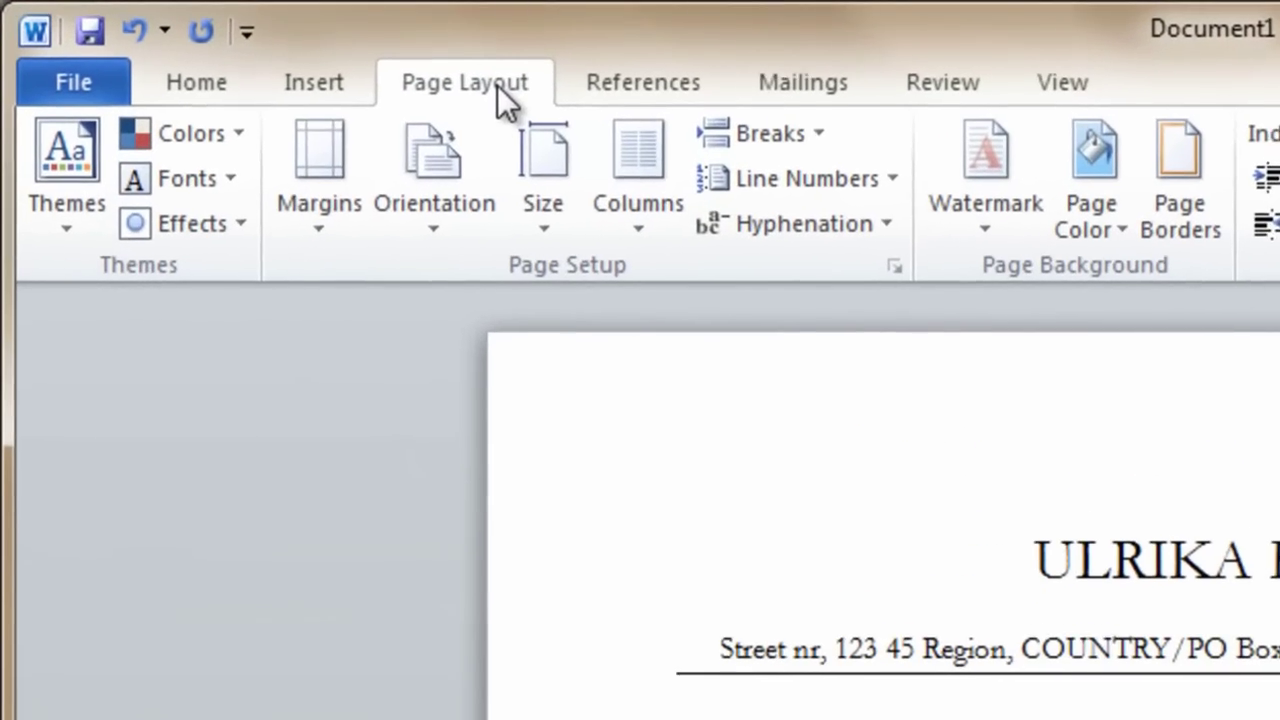
click(335, 215)
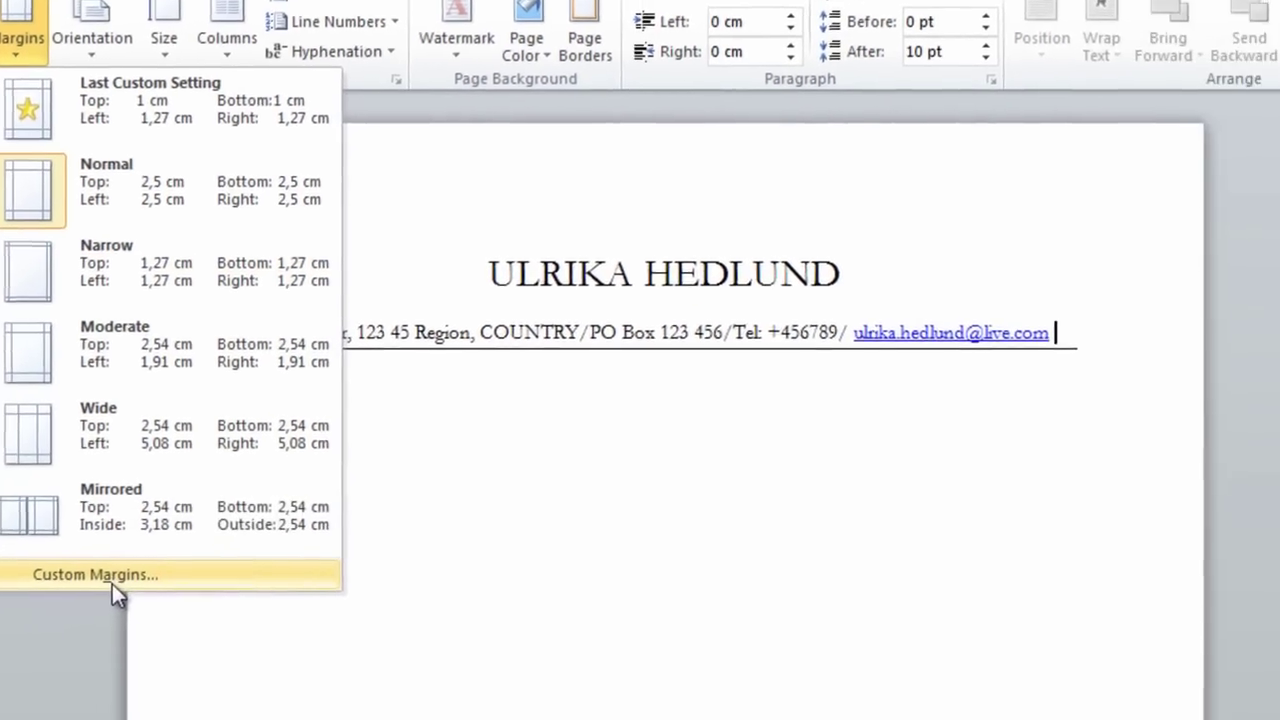
click(112, 584)
text(1)
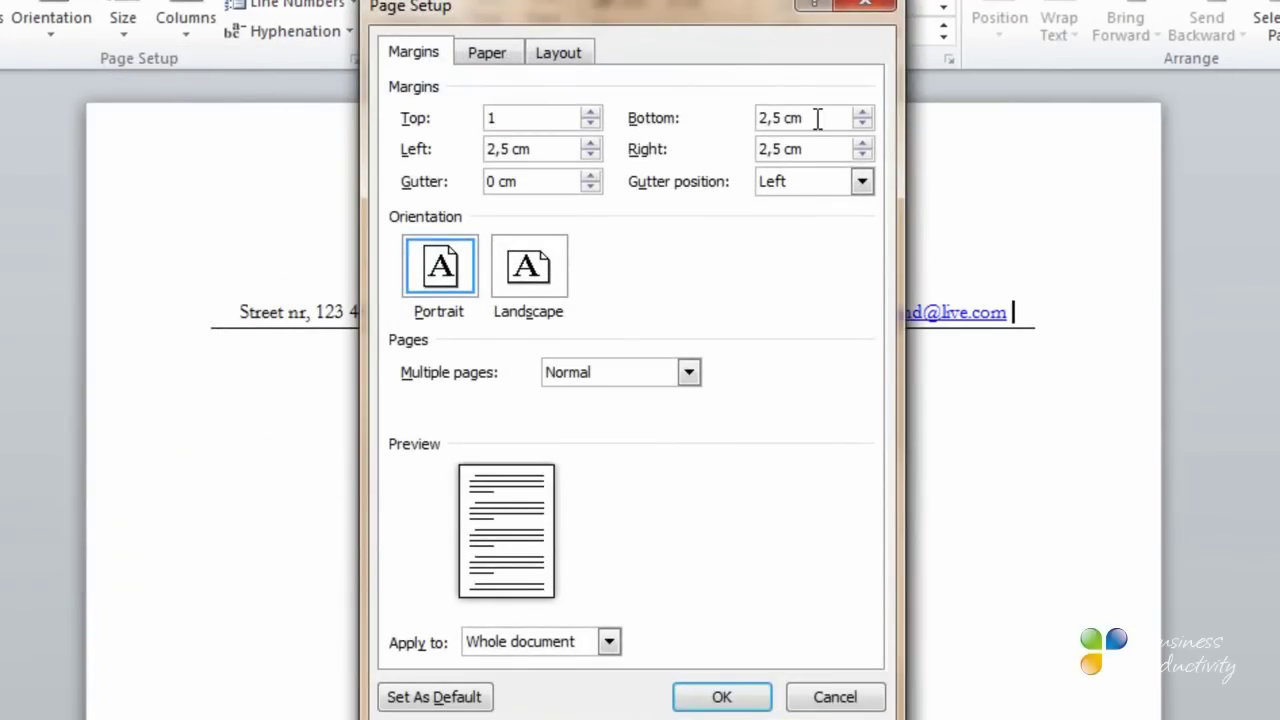
drag(820, 117, 700, 129)
text(1)
drag(543, 148, 462, 147)
text(1)
drag(823, 148, 797, 148)
text(1)
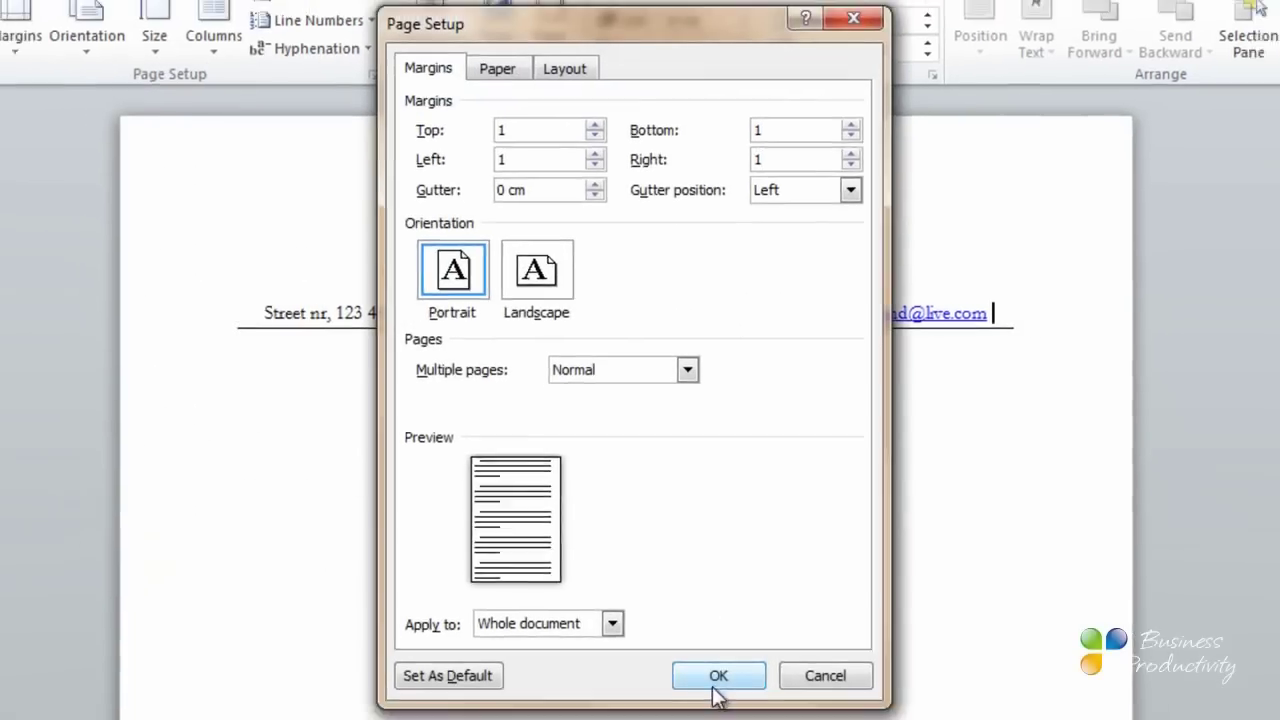
click(718, 676)
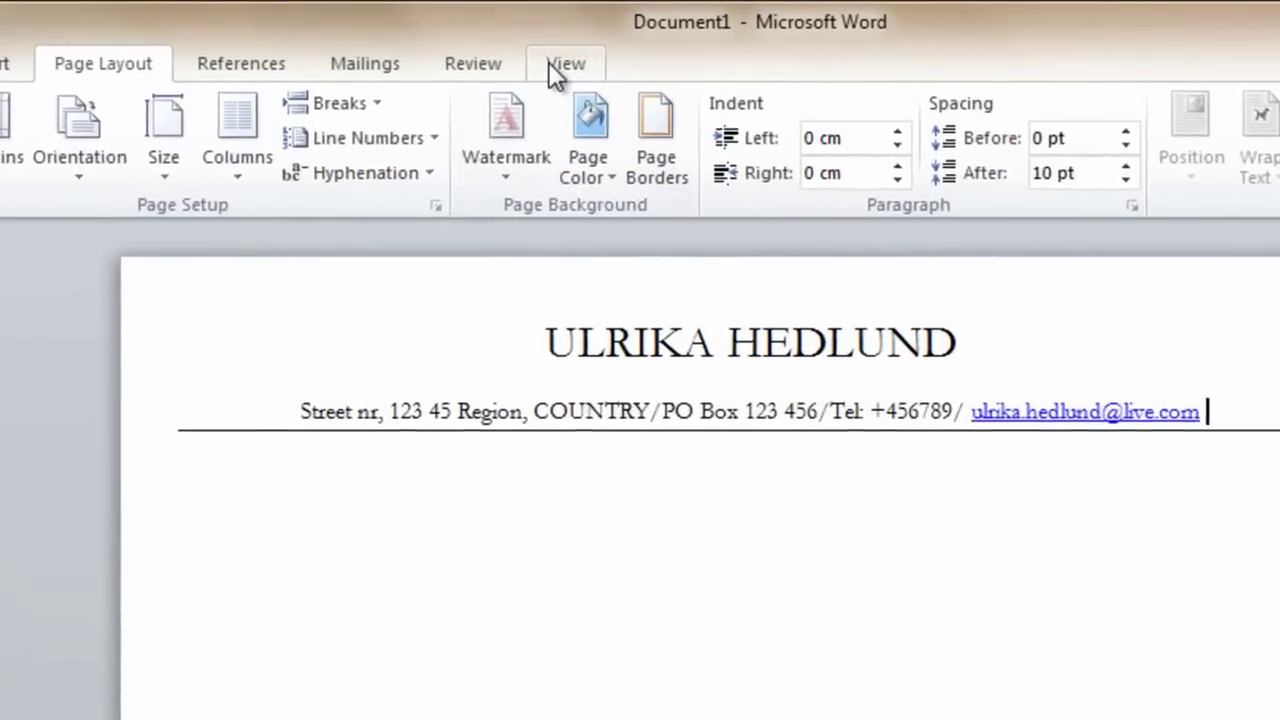
click(417, 104)
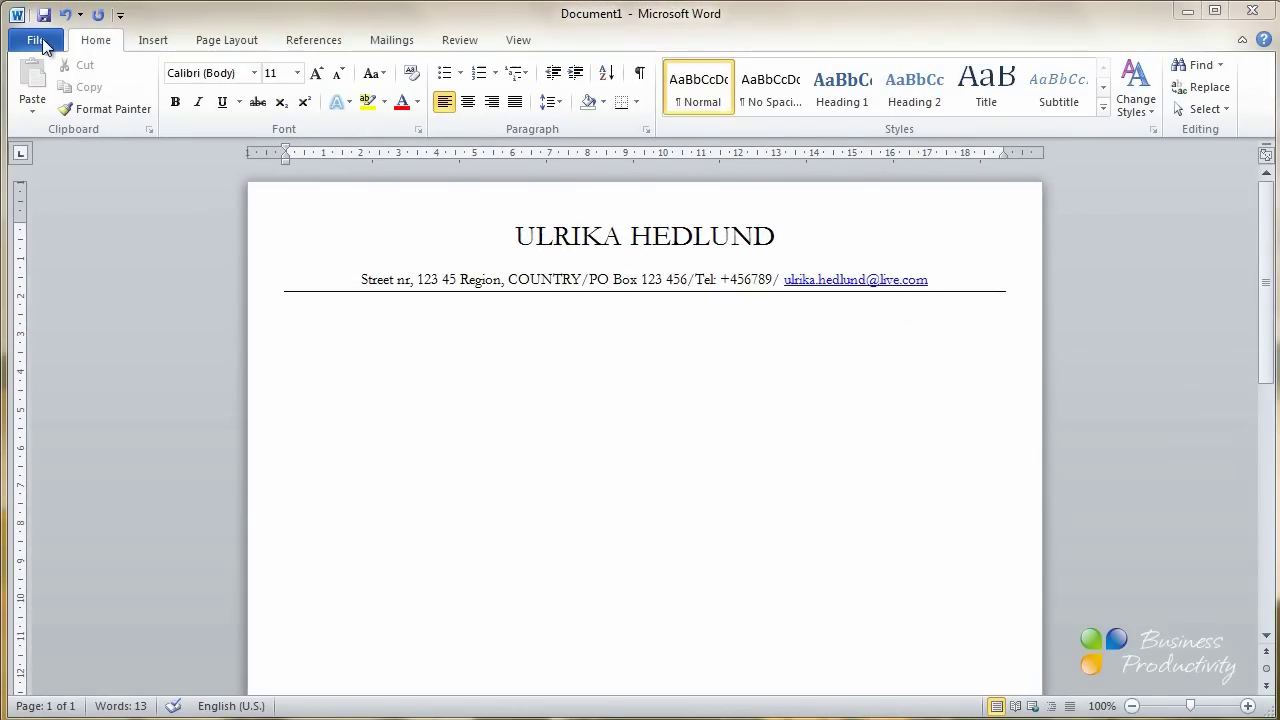
Open the experience document and show the Clipboard pane
click(38, 41)
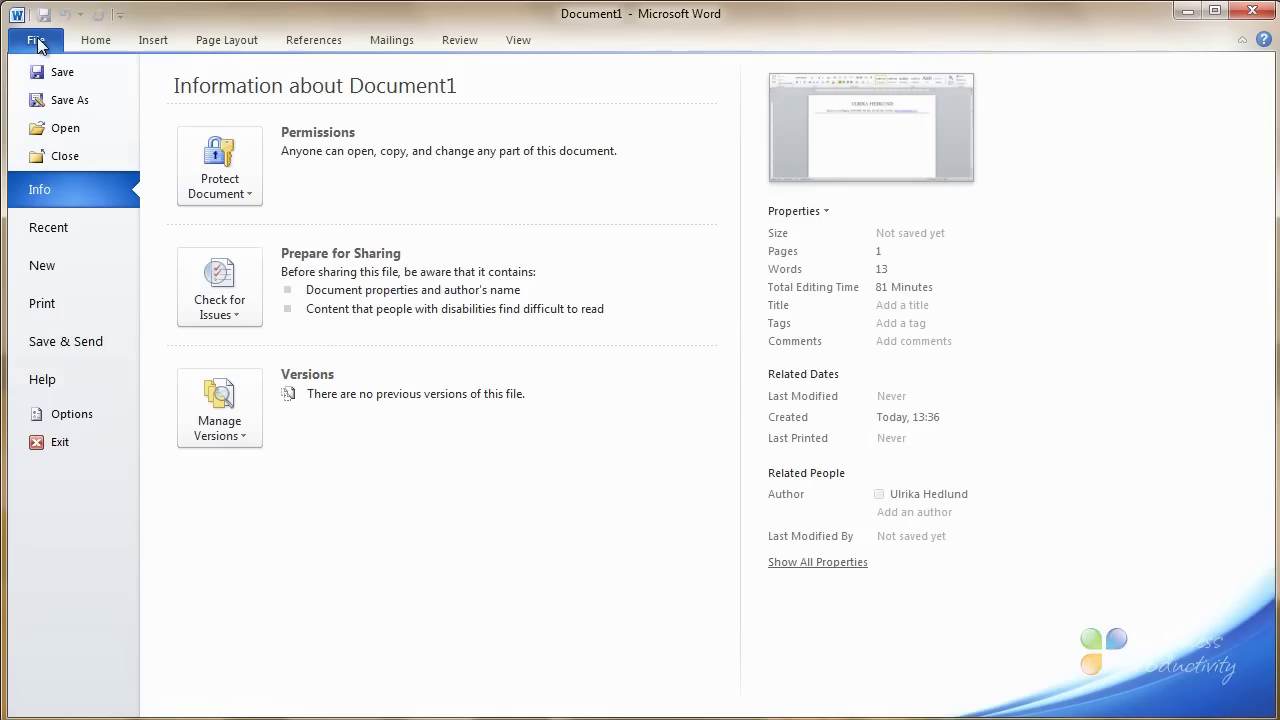
click(66, 128)
click(282, 137)
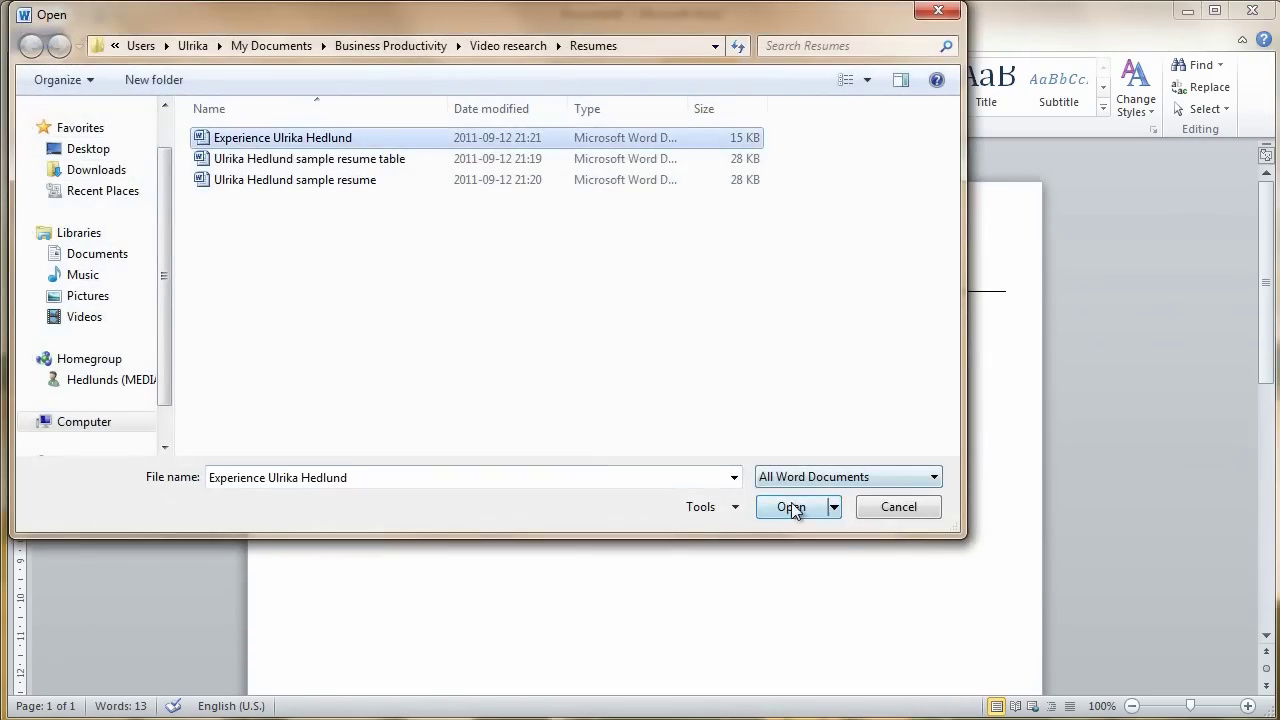
click(790, 507)
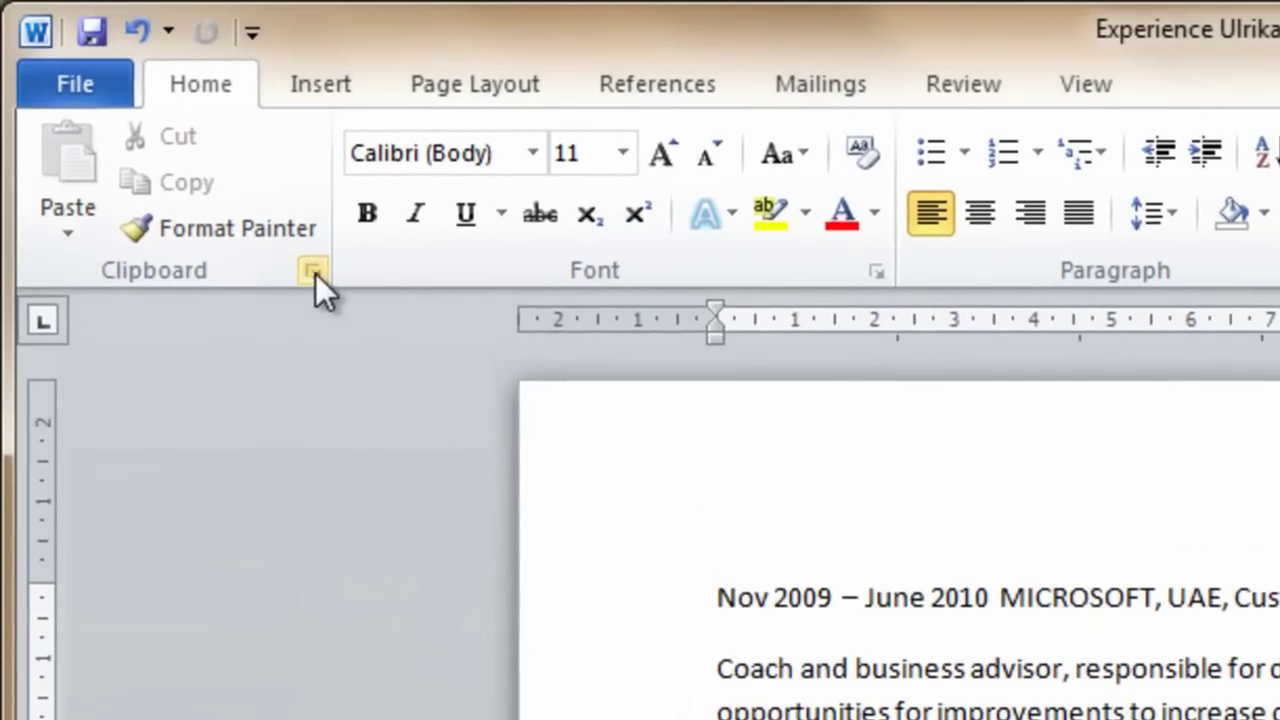
click(315, 273)
Copy the Nov 2009 – June 2010 and Jan 2007 – Nov 2009 dates with their job entries
drag(920, 597, 1172, 590)
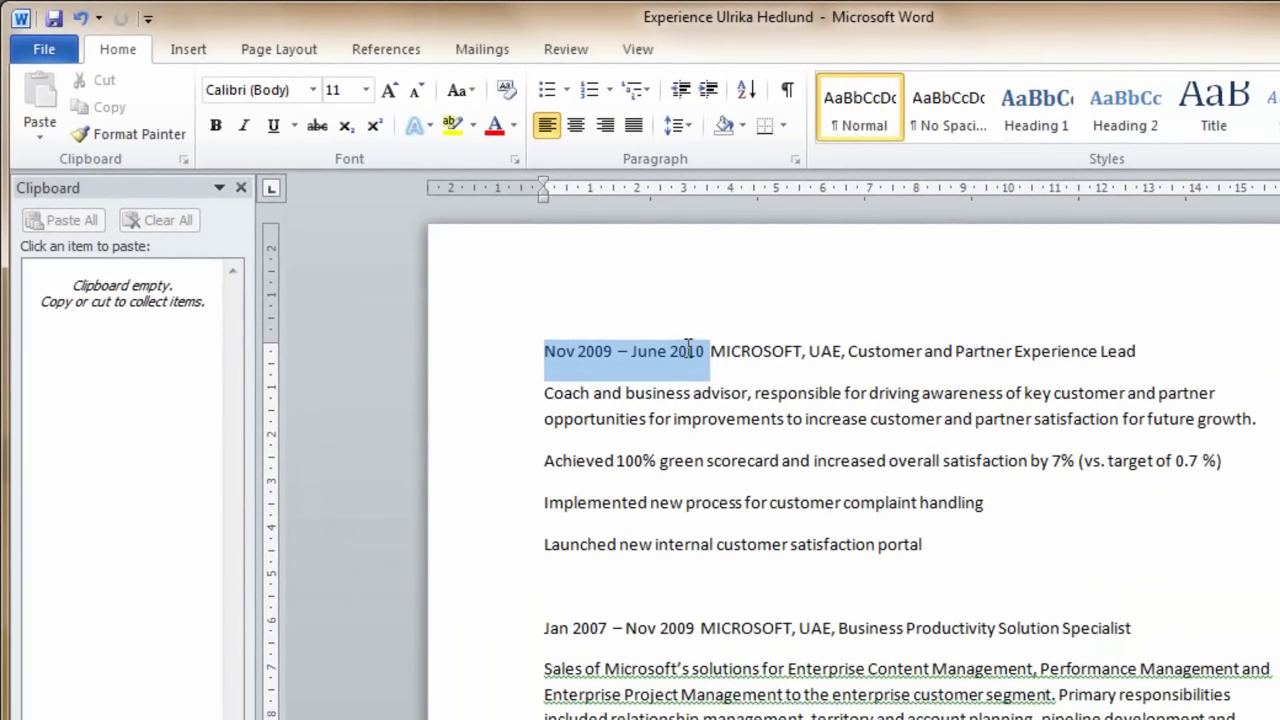
right_click(686, 348)
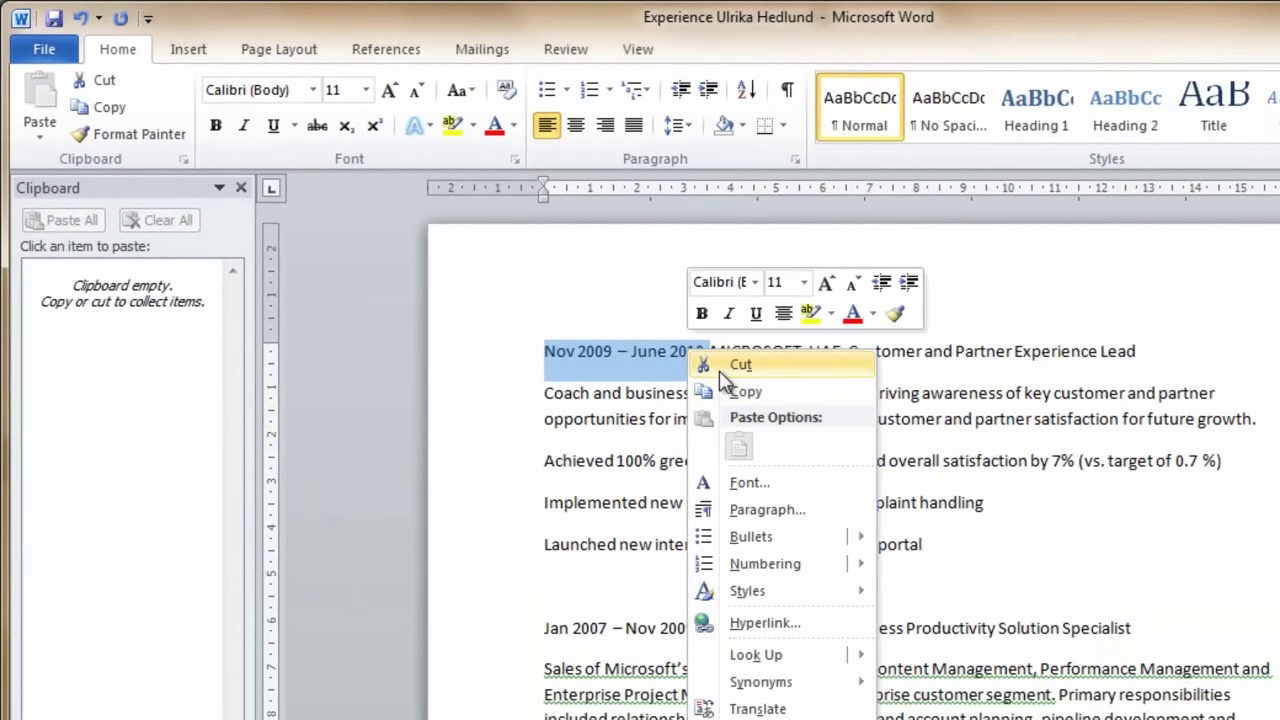
click(726, 391)
drag(710, 352, 925, 546)
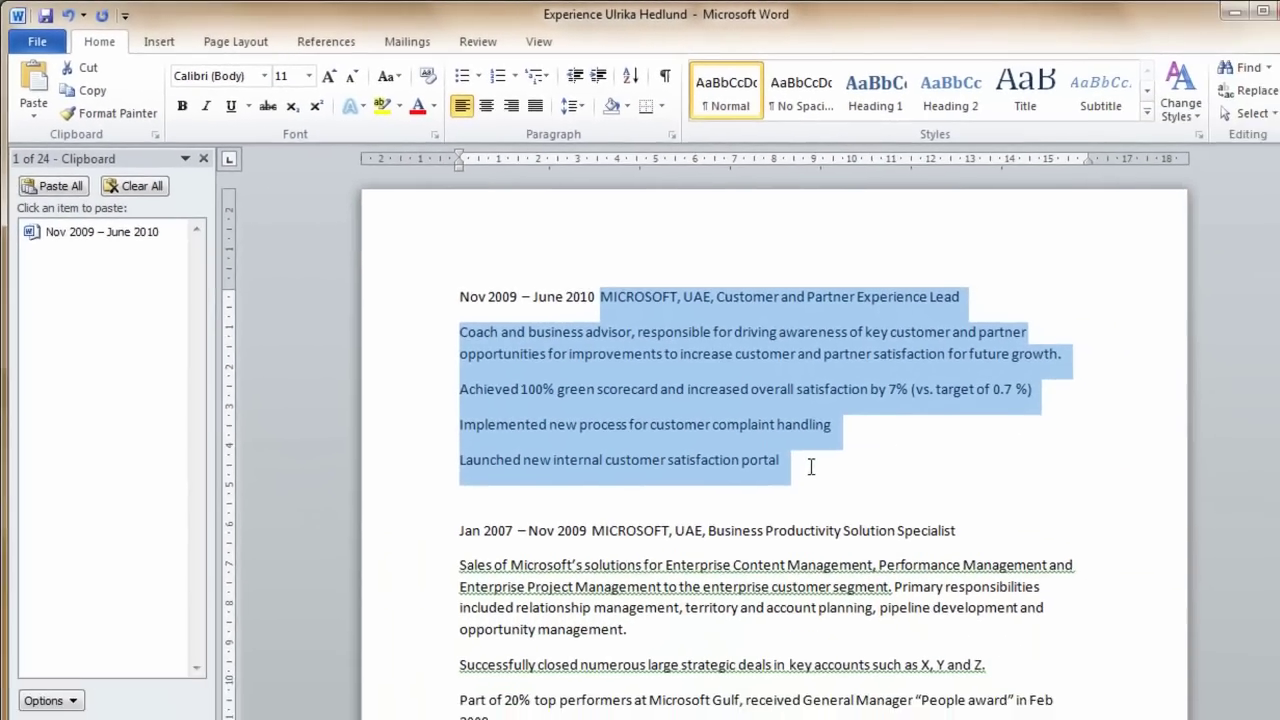
key(ctrl+c)
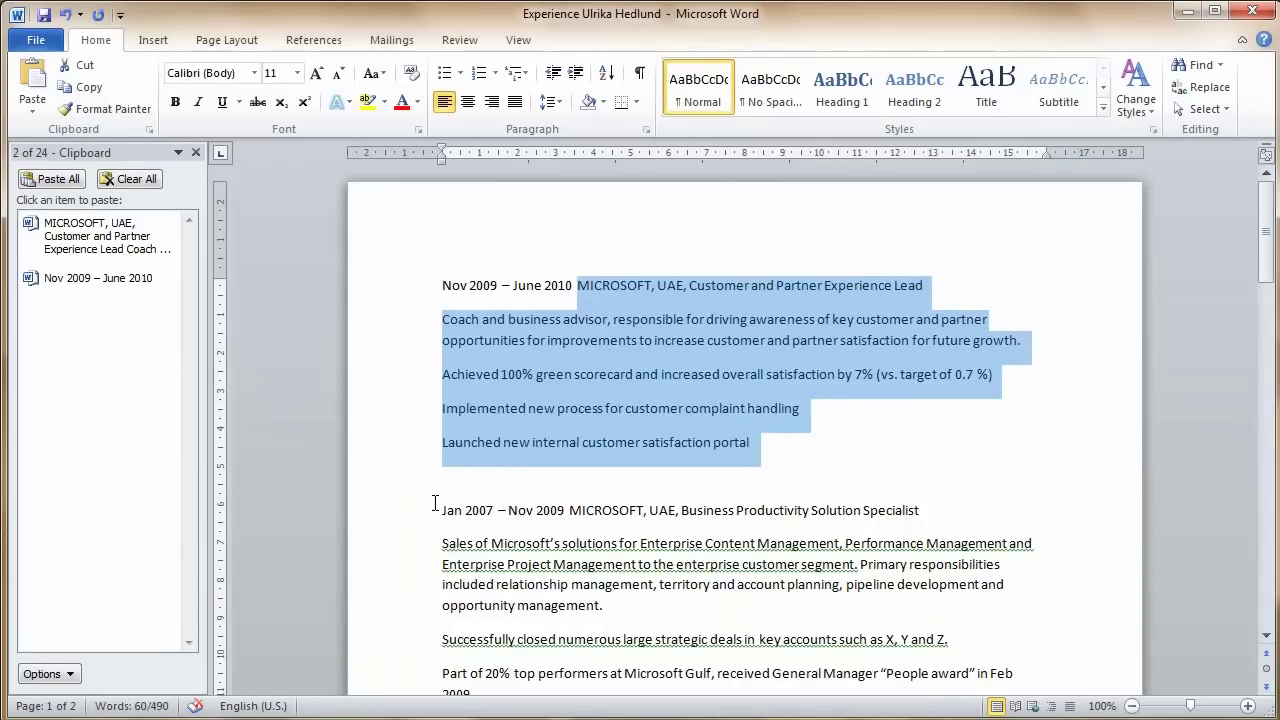
drag(434, 503, 757, 622)
key(ctrl+c)
key(ctrl+c)
scroll(757, 600, down, 5)
drag(443, 354, 516, 359)
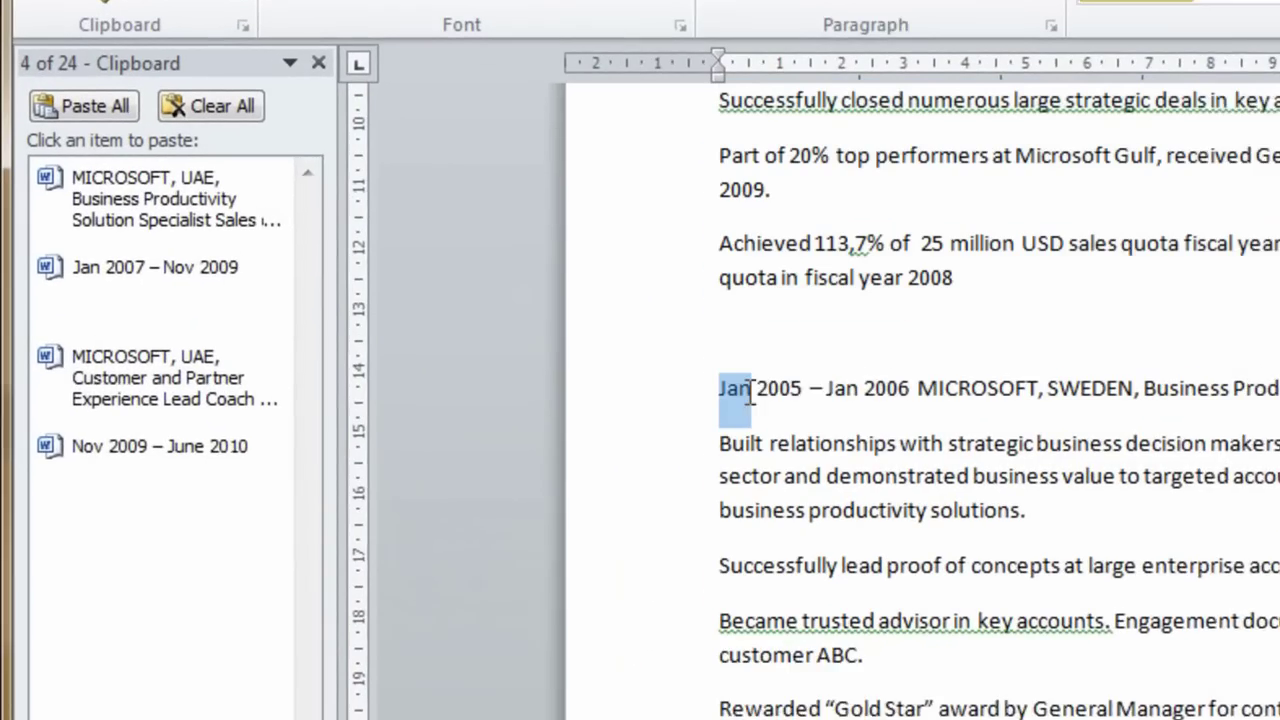
drag(848, 396, 1063, 710)
Copy the Jan 2005 – Jan 2006, Jan 2003 – Jan 2005 and Oct 2001 – Jan 2003 dates with their entries
key(ctrl+c)
scroll(1063, 710, down, 3)
key(ctrl+c)
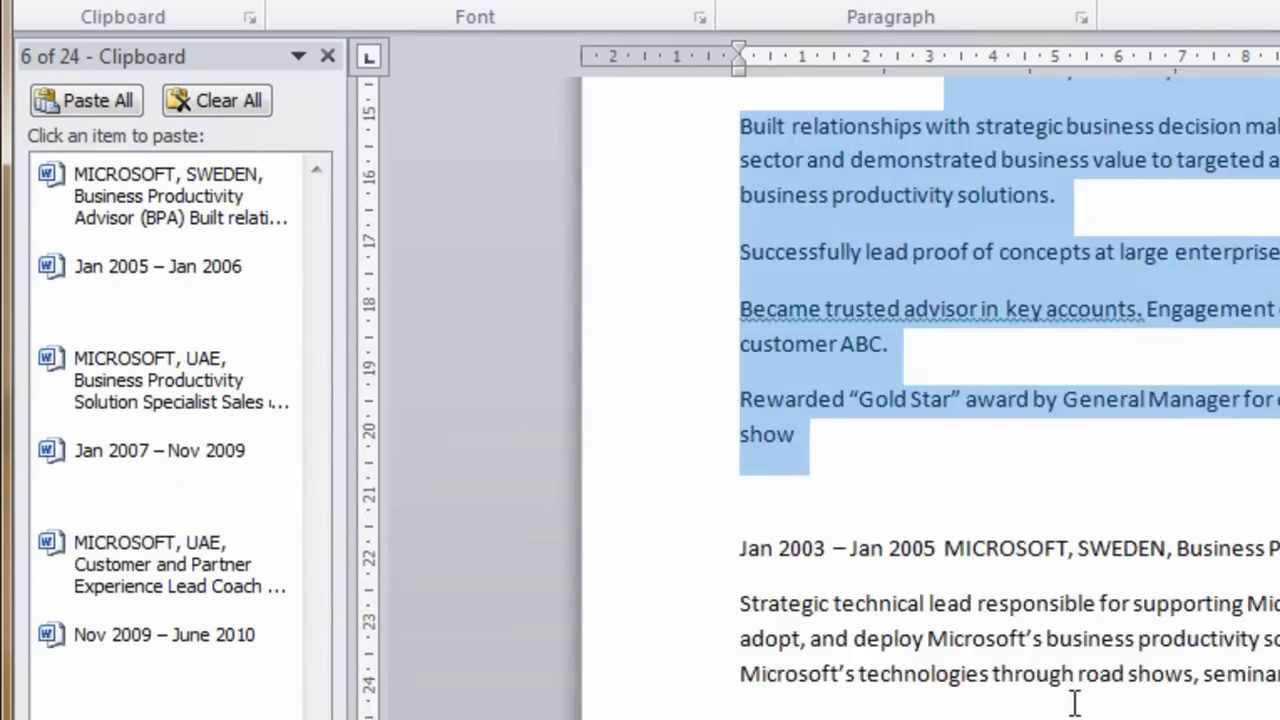
scroll(1075, 703, down, 3)
drag(740, 226, 1166, 694)
key(ctrl+c)
click(948, 226)
scroll(1166, 694, down, 3)
key(ctrl+c)
scroll(1166, 694, down, 3)
drag(737, 210, 879, 207)
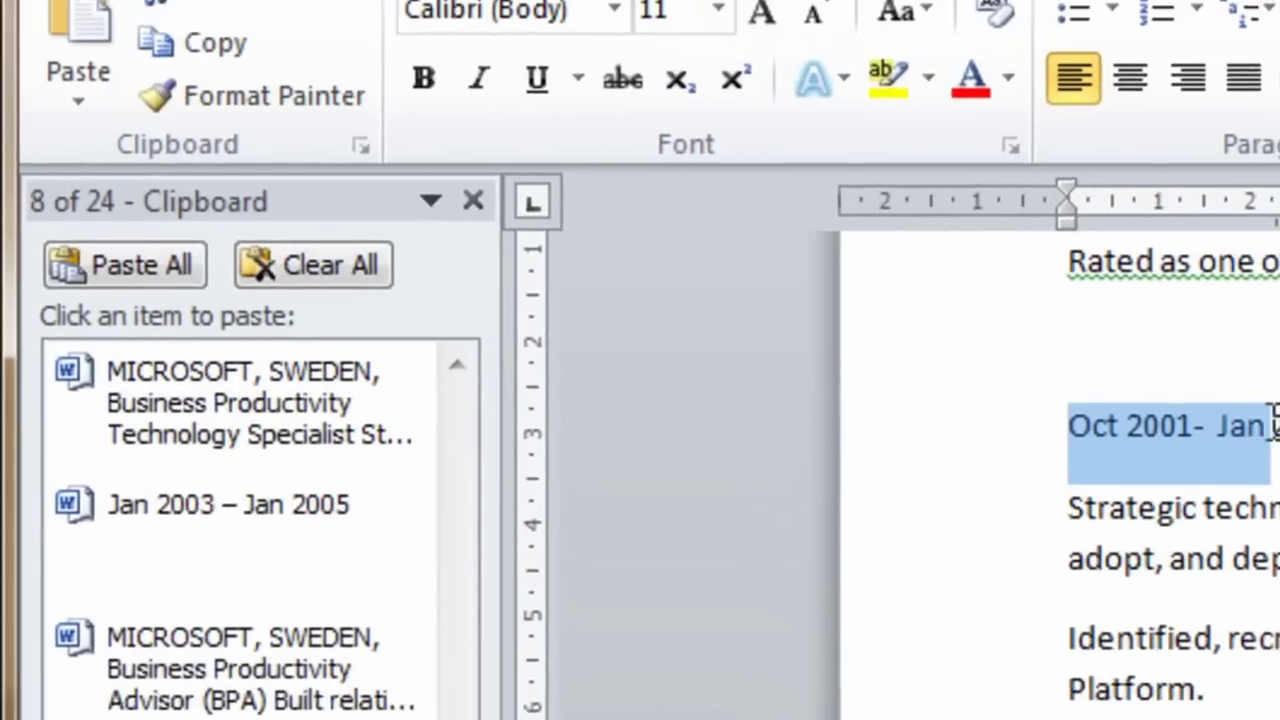
key(ctrl+c)
drag(1279, 428, 1057, 719)
key(ctrl+c)
drag(449, 467, 1022, 621)
Copy the remaining entries: Dec 1997 – Aug 1999, education, Languages, Other information and final paragraphs
key(ctrl+c)
key(ctrl+c)
scroll(989, 597, down, 6)
drag(442, 296, 897, 297)
key(ctrl+c)
key(ctrl+c)
drag(440, 330, 960, 349)
key(ctrl+c)
key(ctrl+c)
drag(440, 398, 807, 402)
key(ctrl+c)
key(ctrl+c)
drag(440, 466, 553, 466)
key(ctrl+c)
drag(440, 500, 928, 588)
key(ctrl+c)
Return to Document1 and show the Clipboard pane
key(alt+Tab)
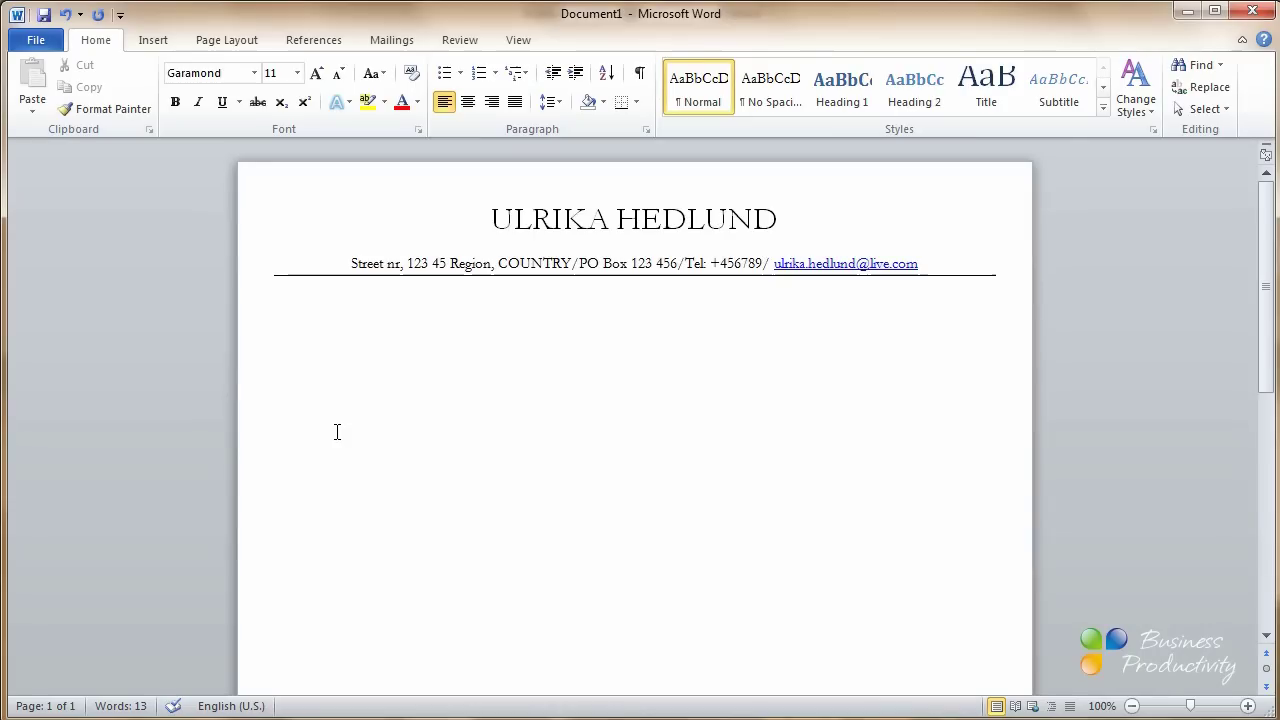
click(149, 128)
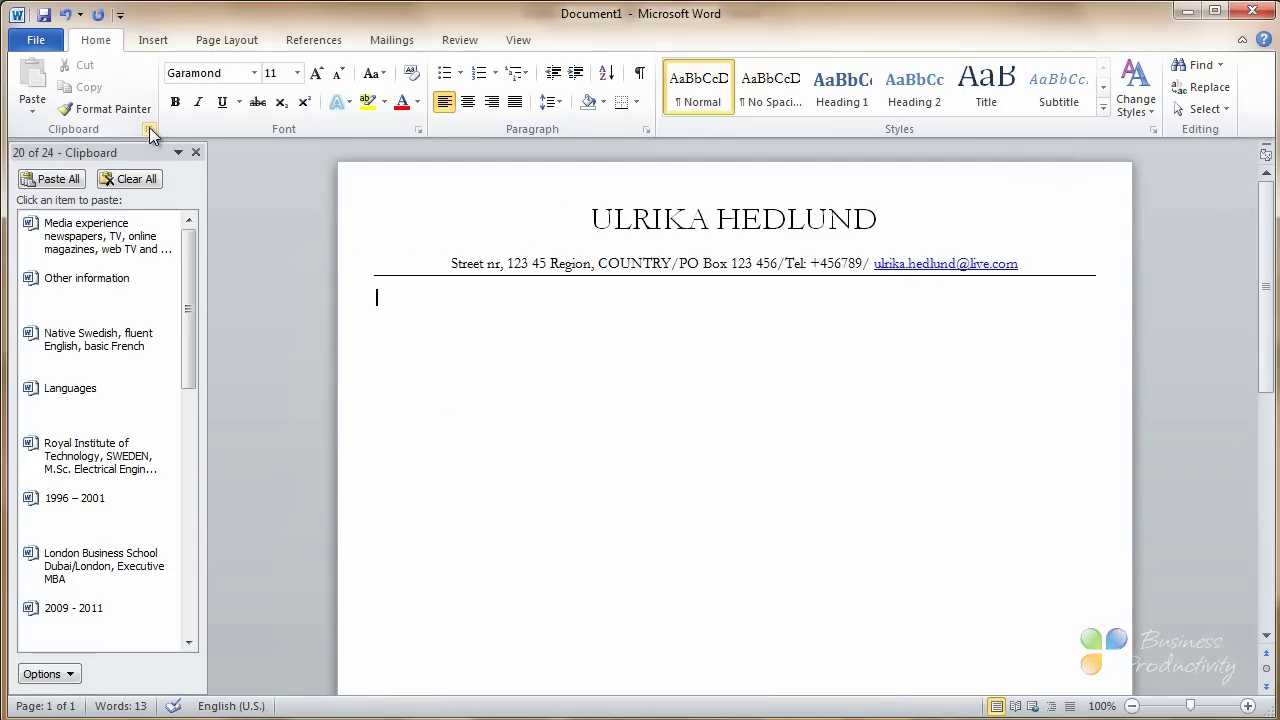
drag(188, 274, 235, 545)
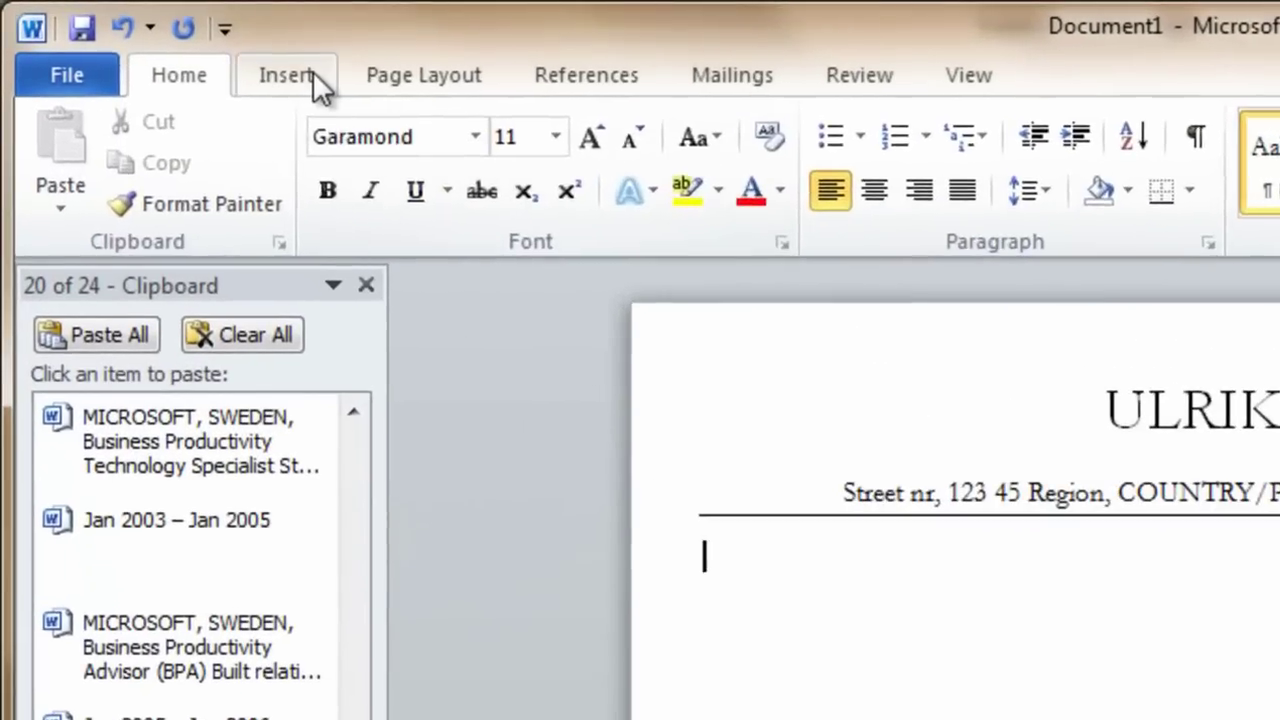
Insert a 2-column, 8-row table and narrow its first column for dates
click(313, 74)
click(317, 176)
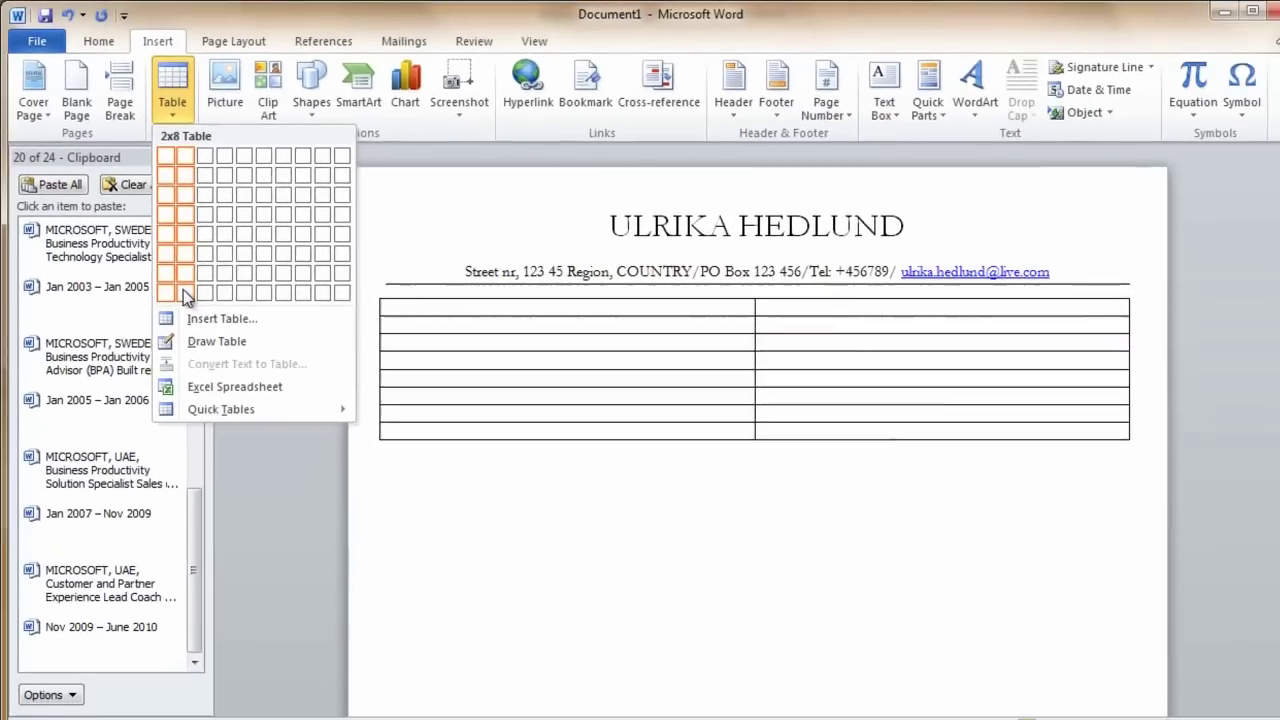
click(184, 292)
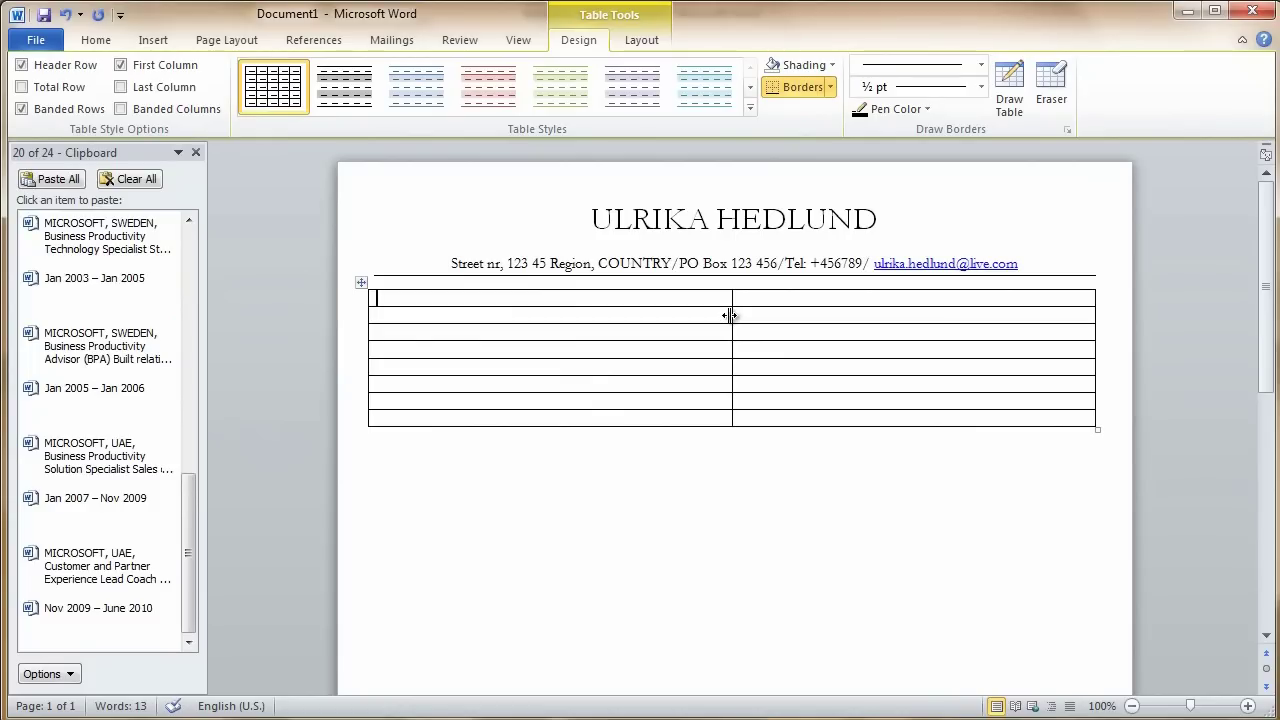
drag(729, 315, 492, 343)
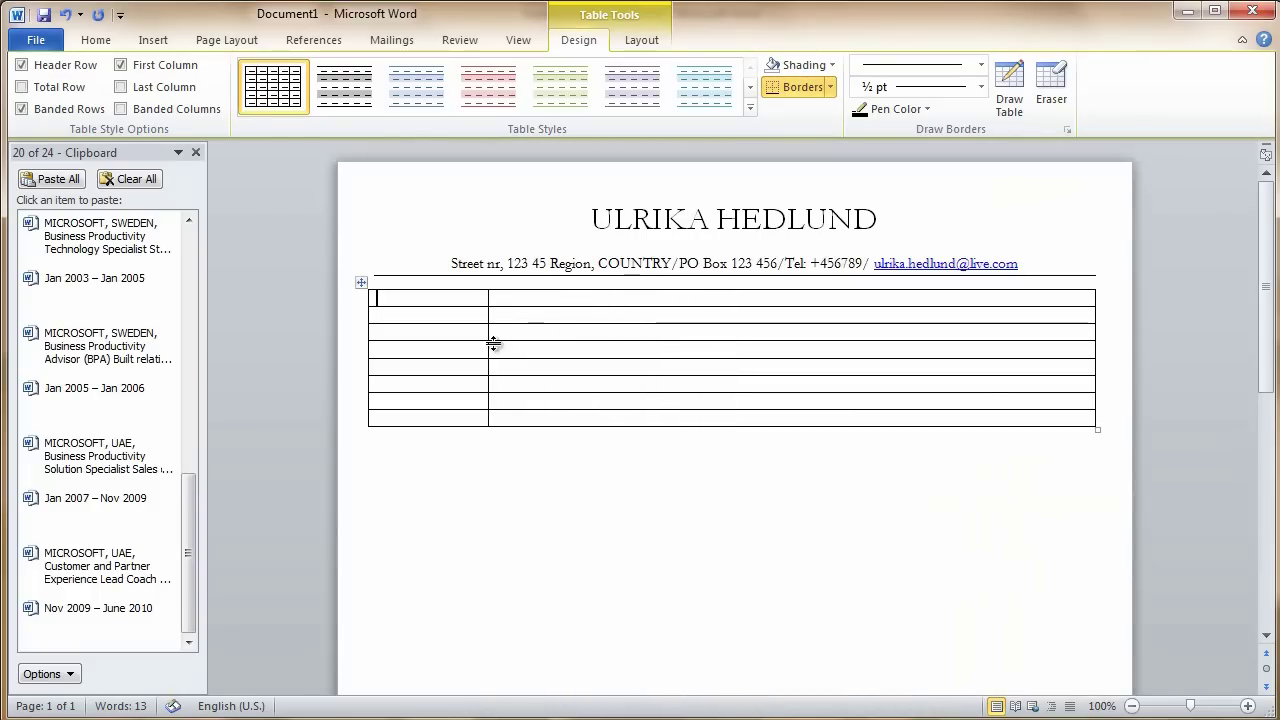
Paste the four most recent jobs with dates from Clipboard, Nov 2009 back through Jan 2003
click(136, 617)
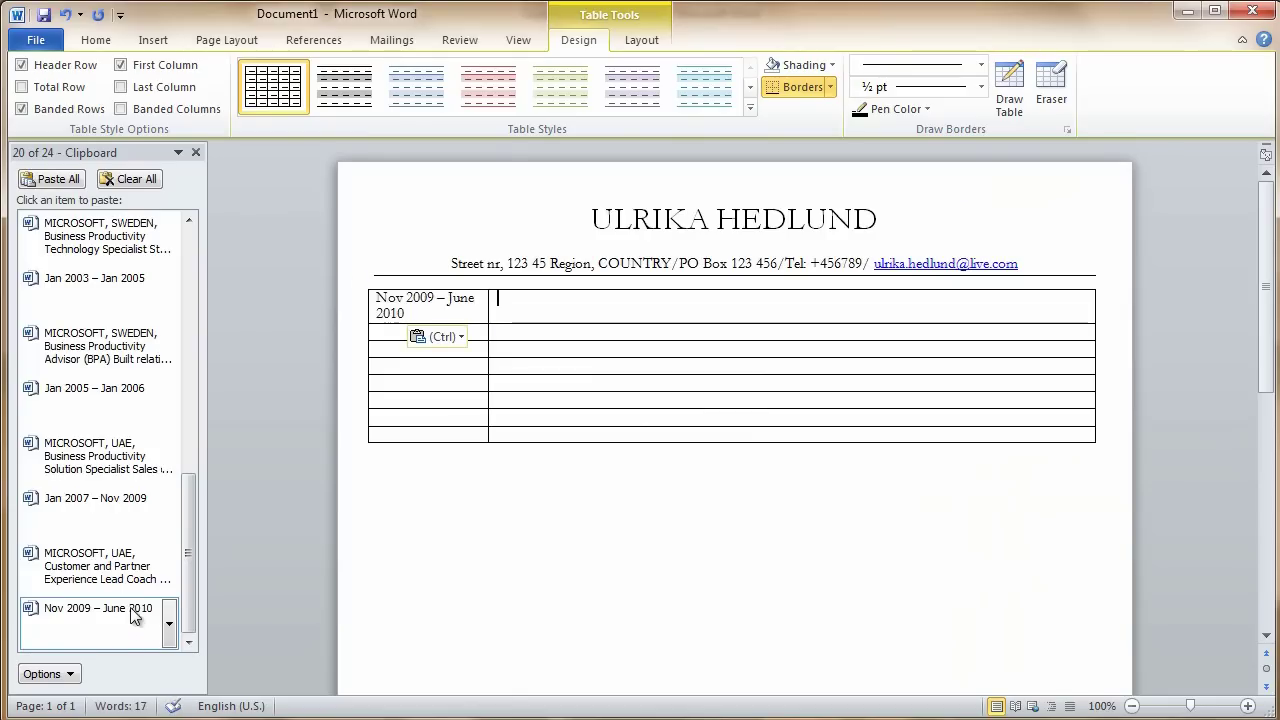
click(110, 566)
key(Tab)
click(110, 505)
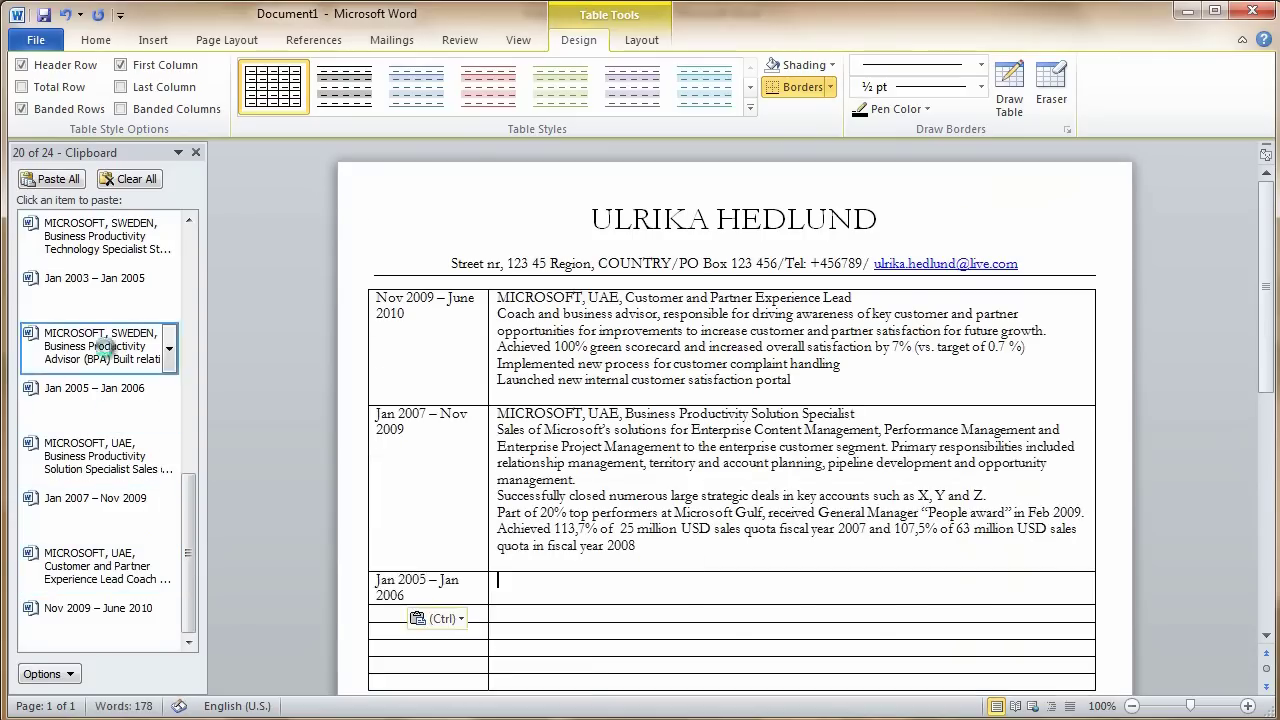
click(110, 458)
key(Tab)
click(100, 390)
click(110, 350)
key(Tab)
click(110, 277)
click(110, 235)
key(Tab)
Paste the Oct 2001–Jan 2003 and Dec 1997–Aug 1999 jobs with their dates
scroll(186, 242, up, 3)
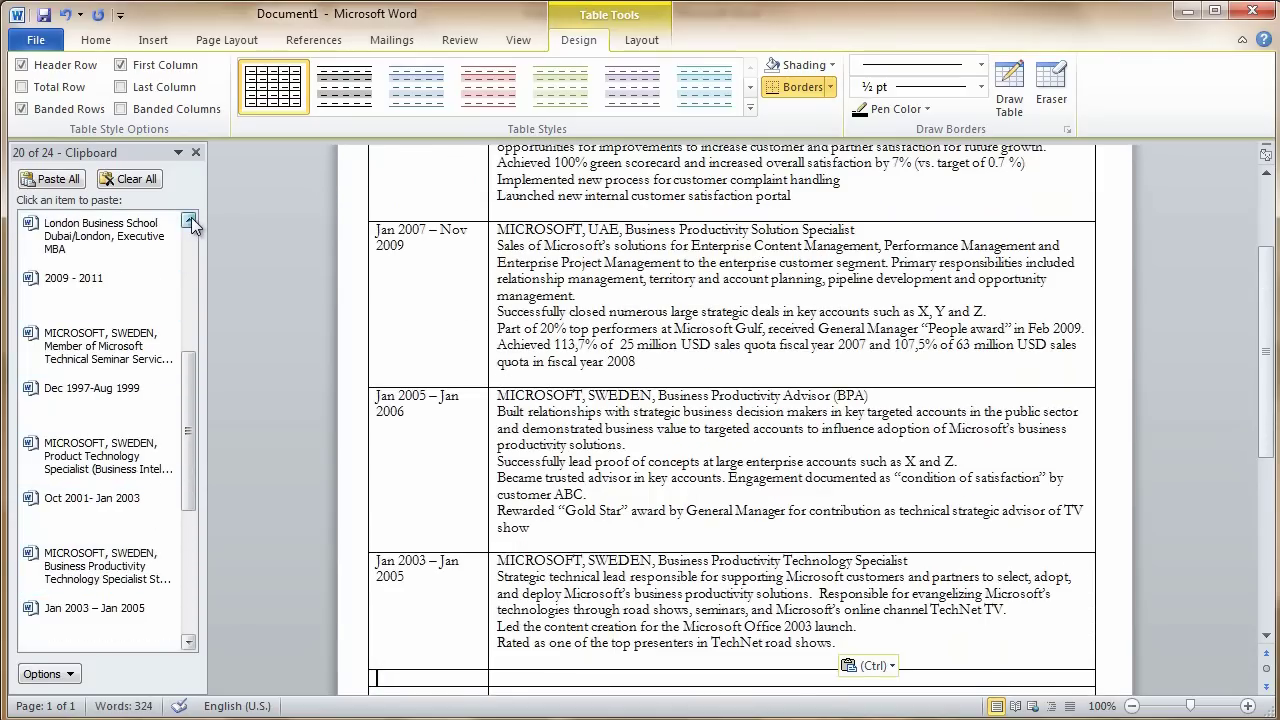
click(92, 497)
key(Tab)
click(108, 455)
key(Tab)
click(92, 387)
Paste the education rows: 2009–2011 London Business School MBA and 1996–2001 Royal Institute degree
key(Tab)
click(108, 345)
click(74, 277)
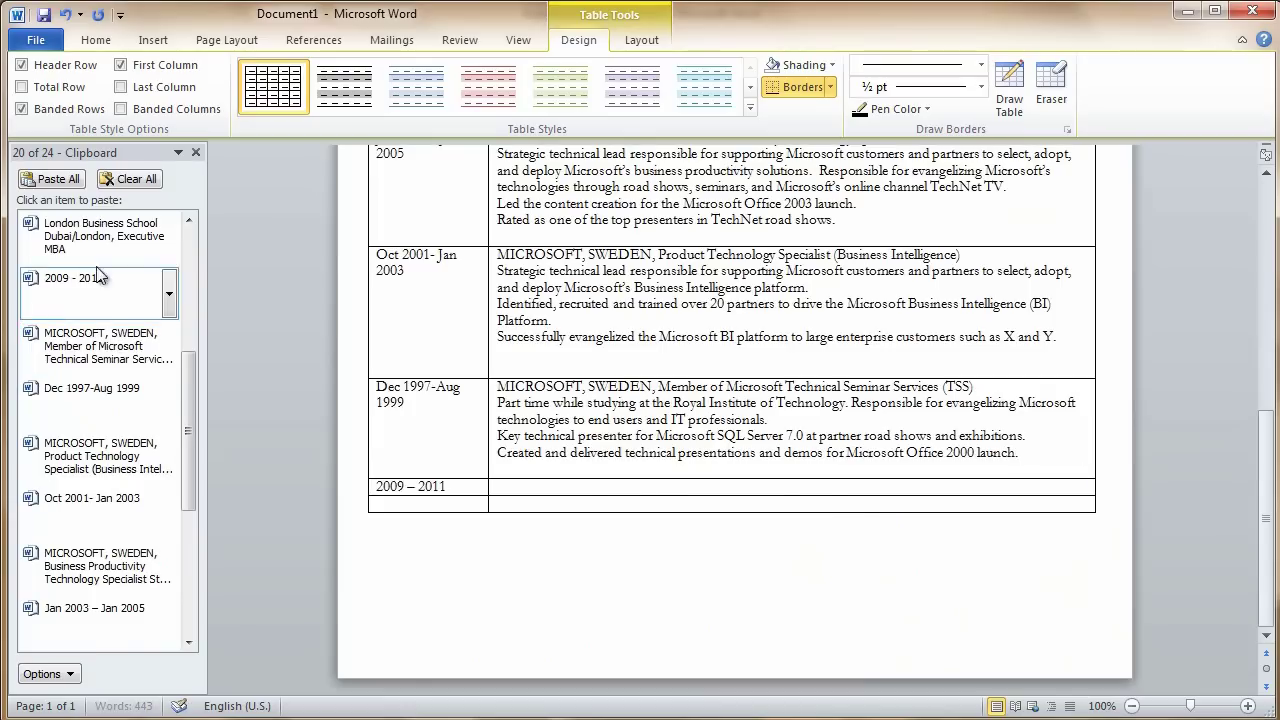
click(92, 245)
scroll(92, 300, up, 5)
key(Tab)
click(74, 497)
key(Tab)
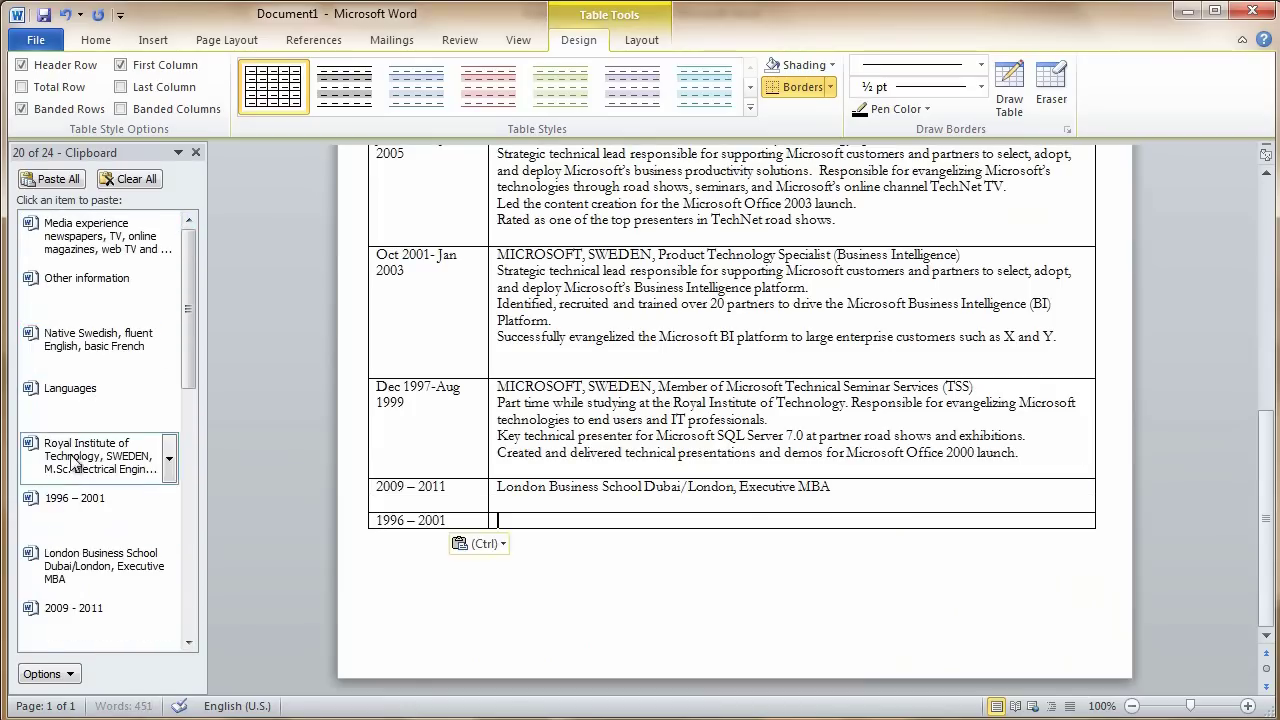
click(72, 462)
Paste the Languages and Other information labels with their language, media, interests and memberships lines
key(Tab)
click(70, 387)
click(97, 340)
key(Tab)
click(86, 277)
key(Tab)
click(100, 235)
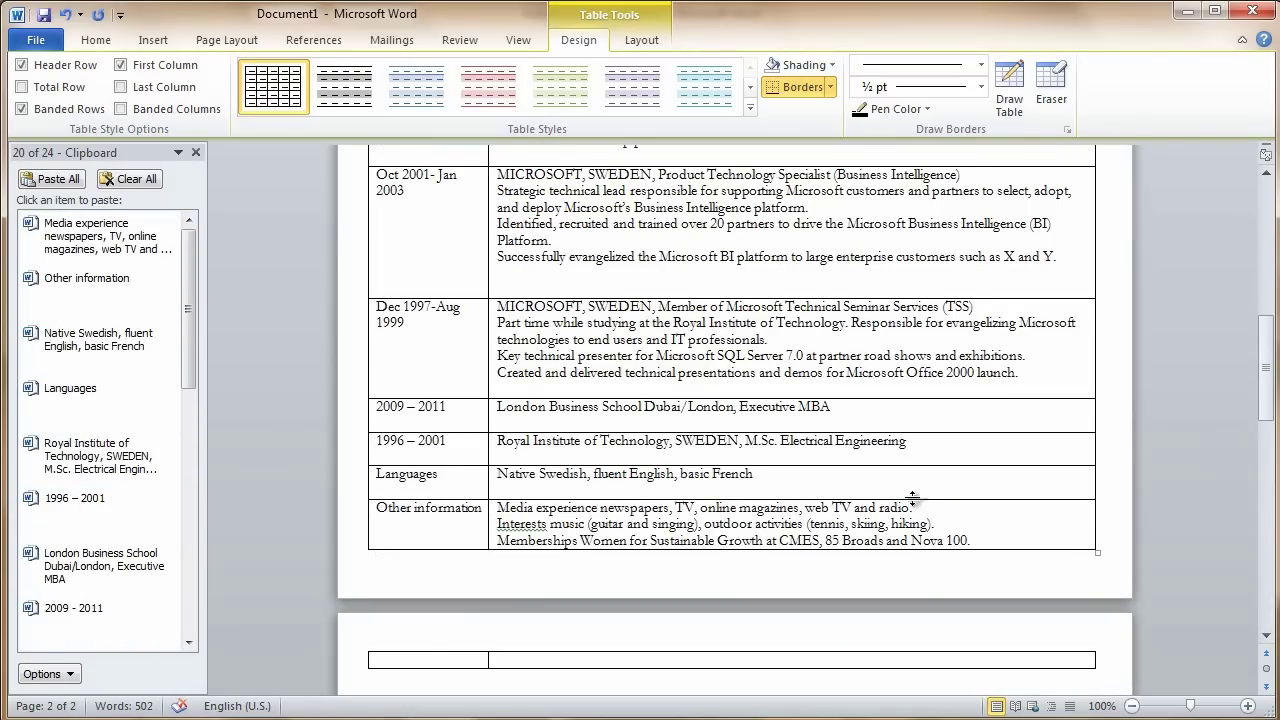
scroll(928, 503, up, 10)
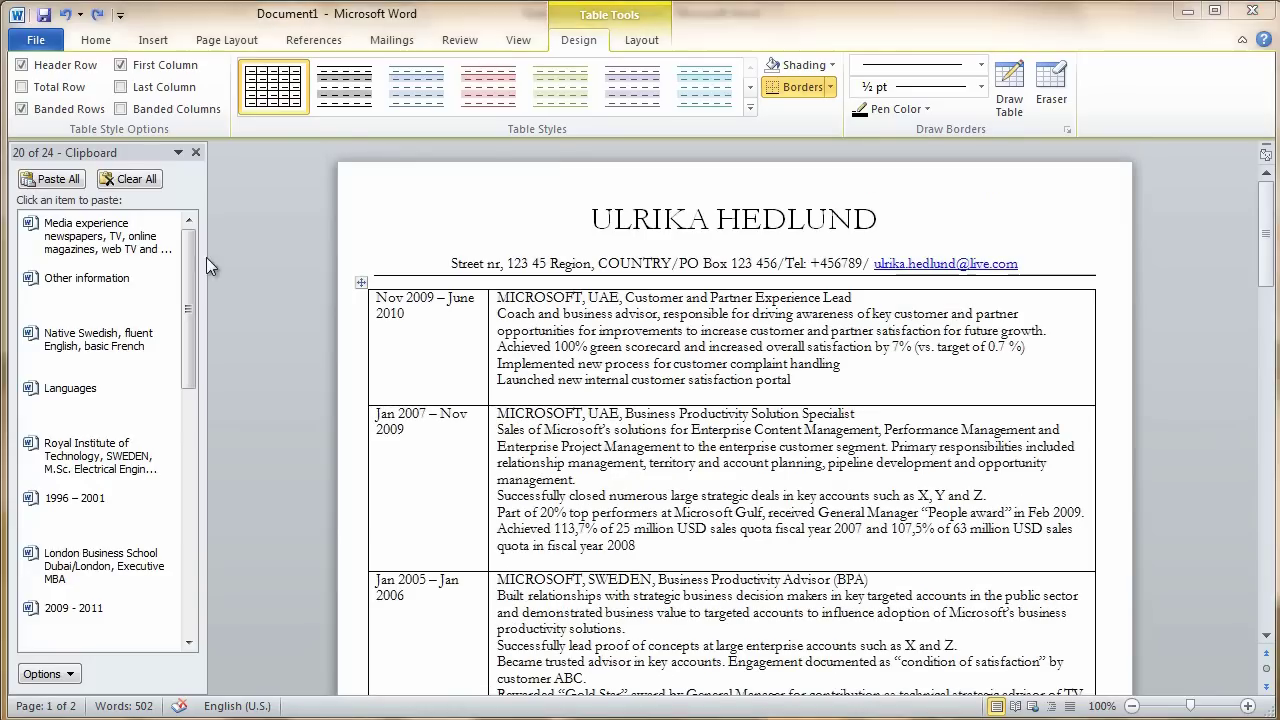
Close the Clipboard pane and fix 'tecnical' to 'technical' using the spelling suggestion
click(196, 152)
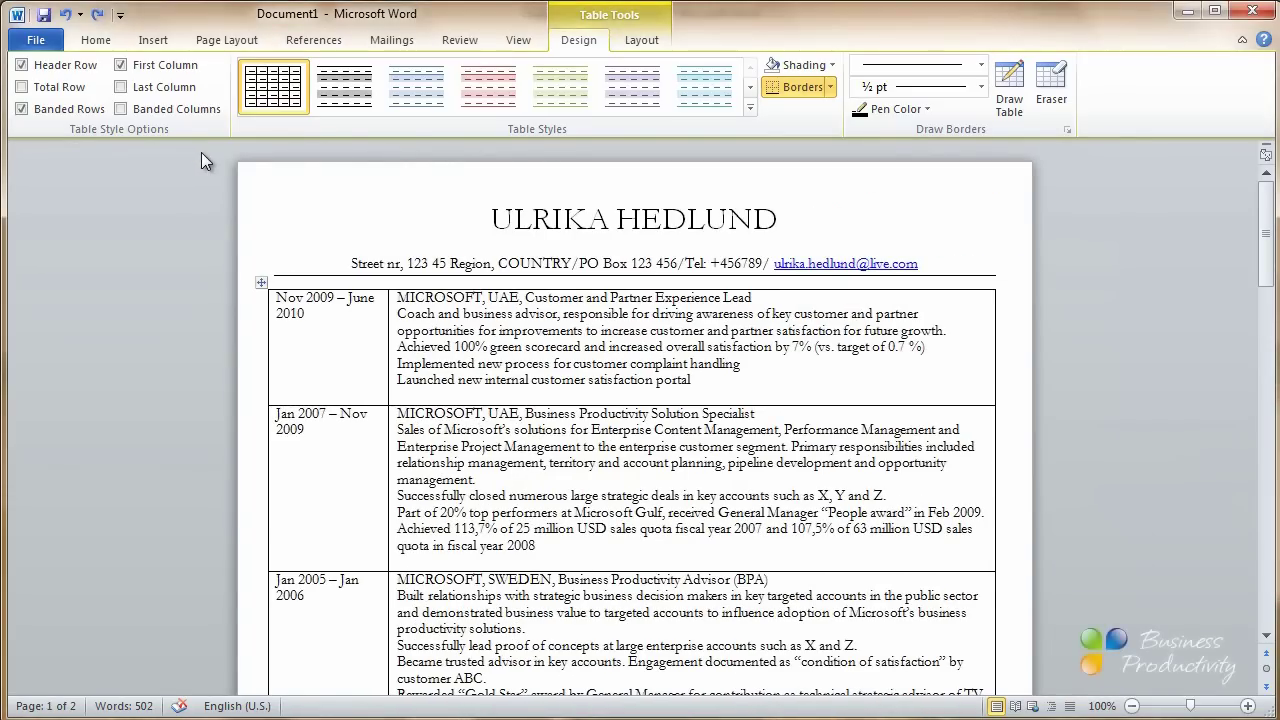
scroll(539, 237, down, 5)
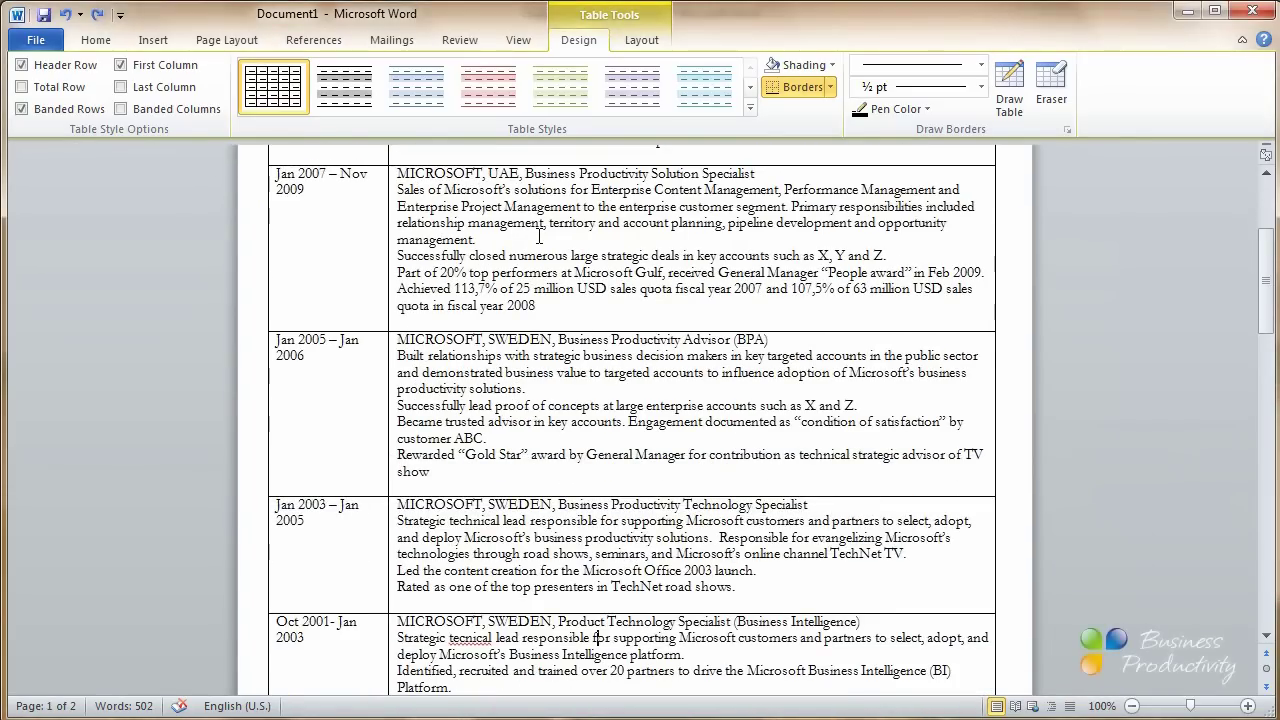
scroll(539, 237, down, 1)
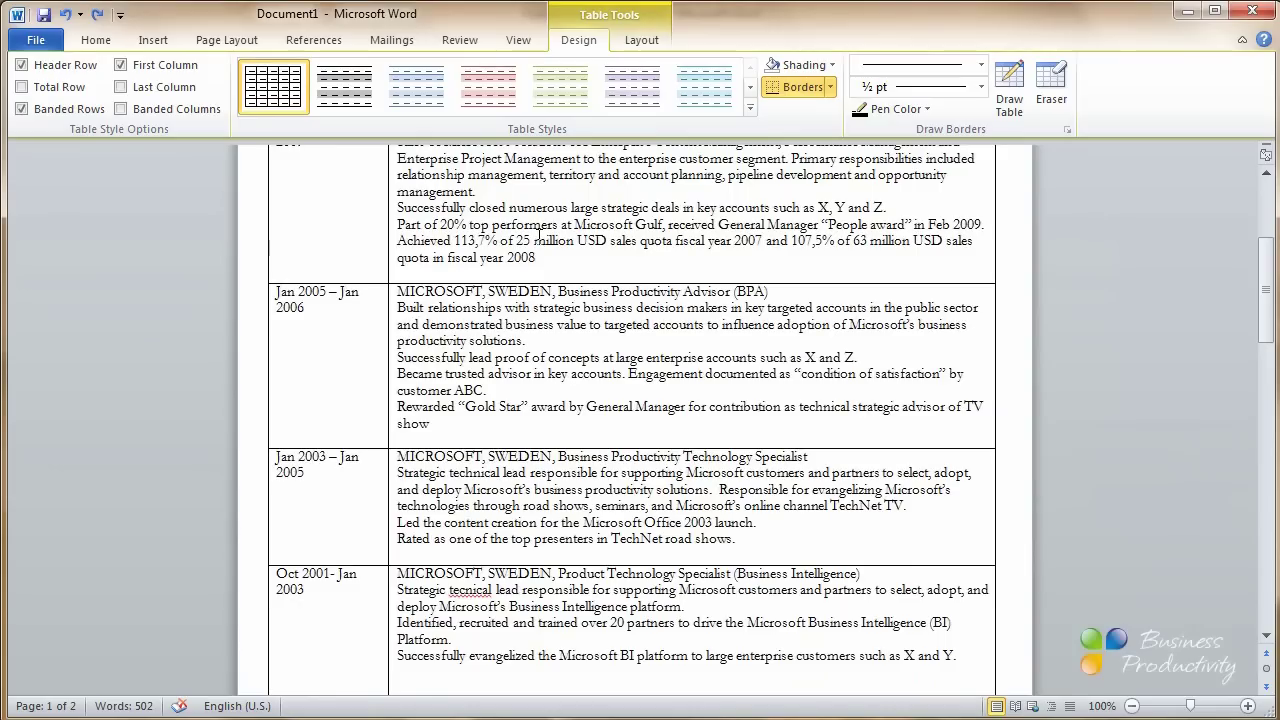
scroll(540, 237, down, 5)
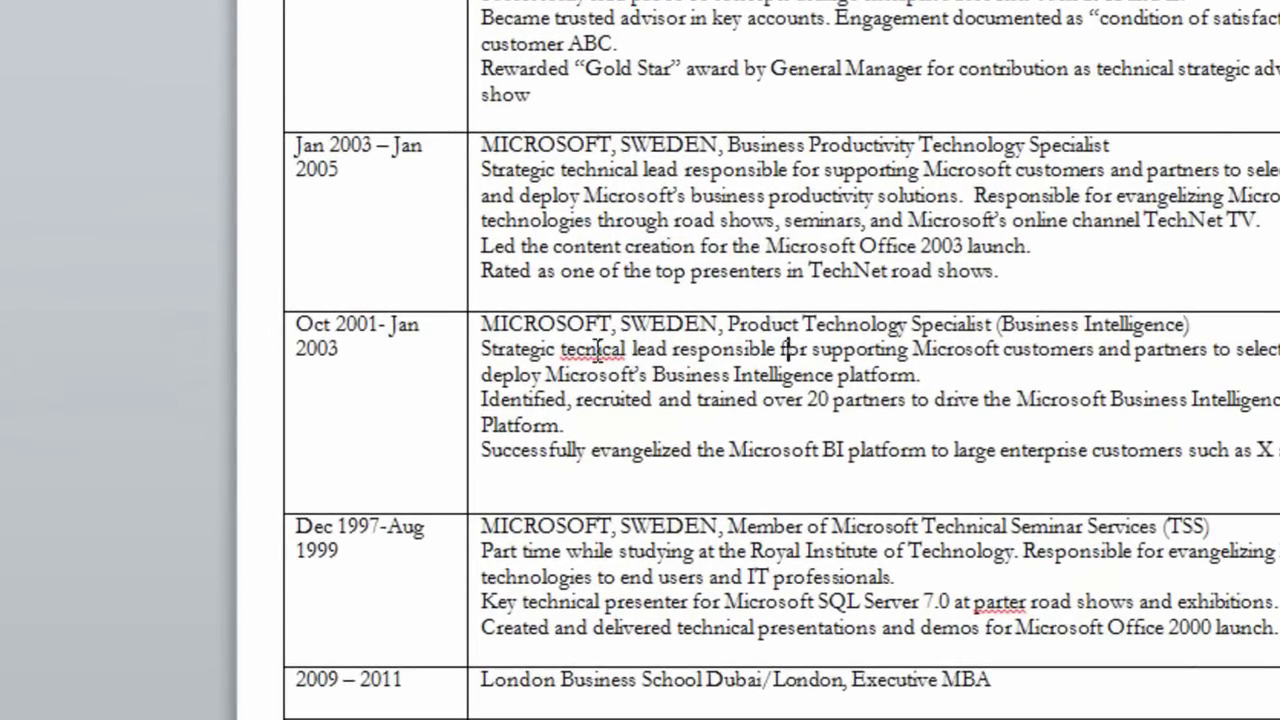
right_click(594, 348)
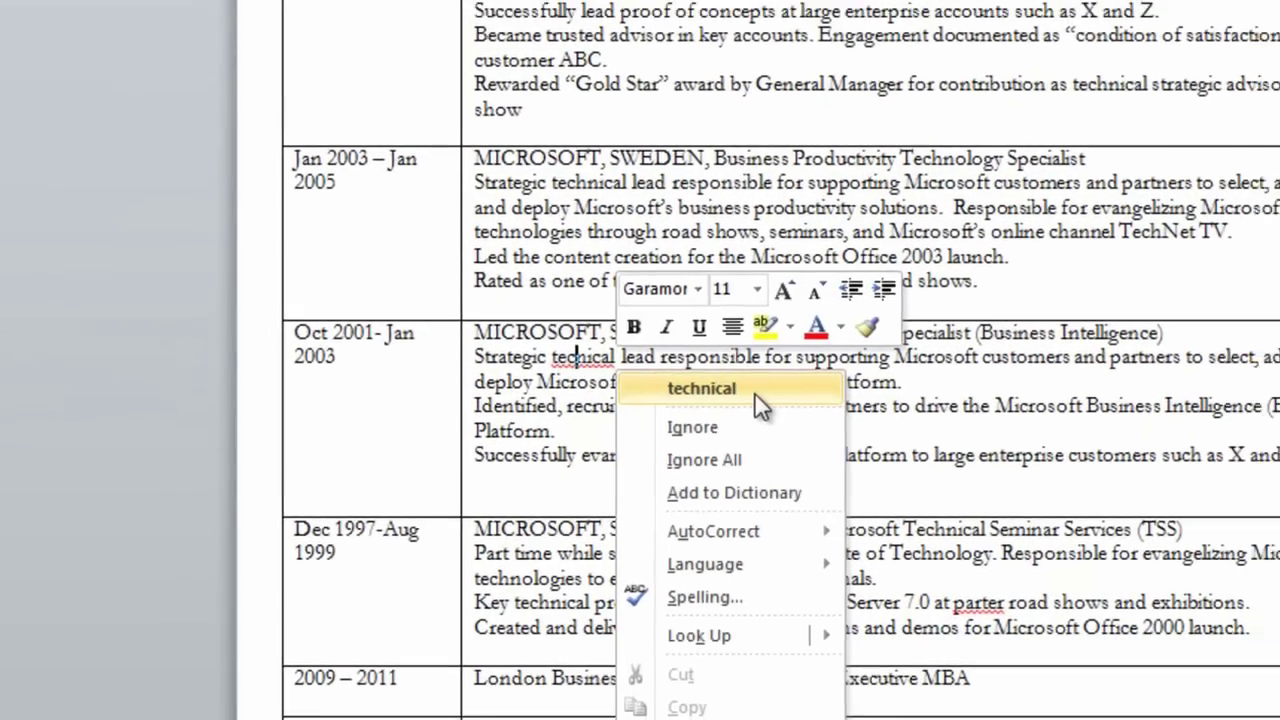
click(769, 386)
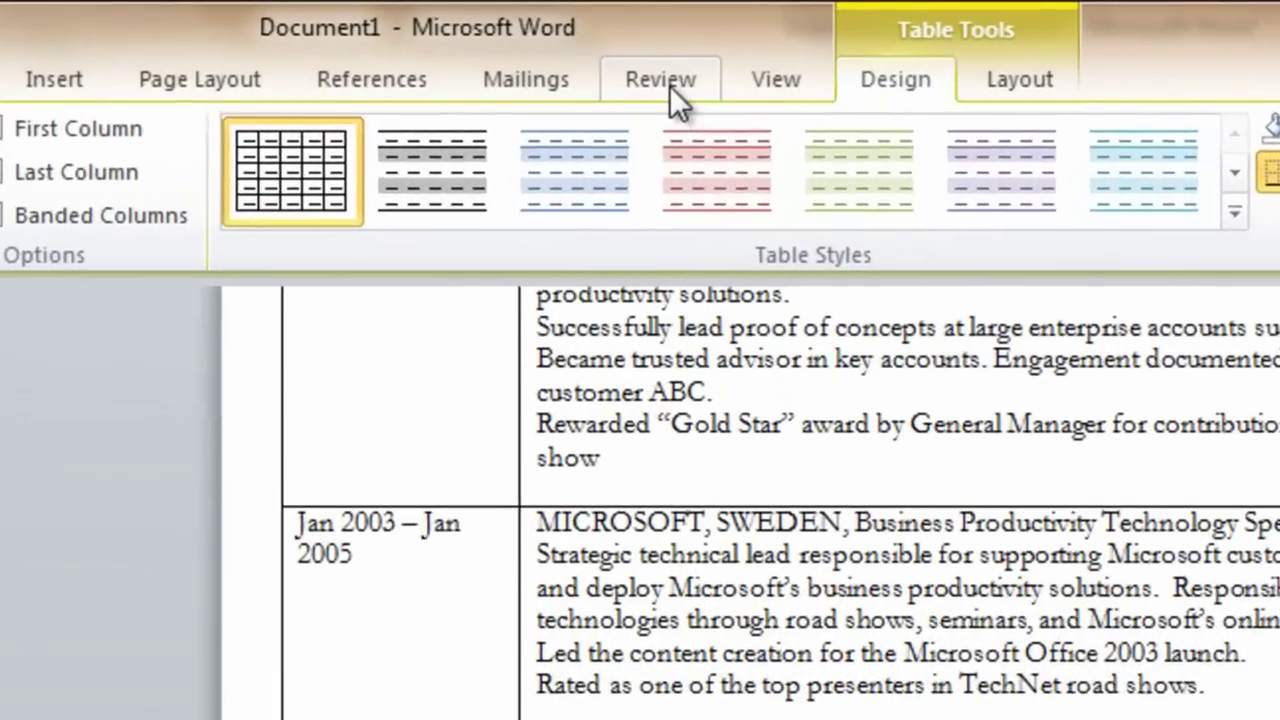
Run Spelling & Grammar, changing 'parter' to 'partner' and adding a colon after 'Interests'
click(465, 43)
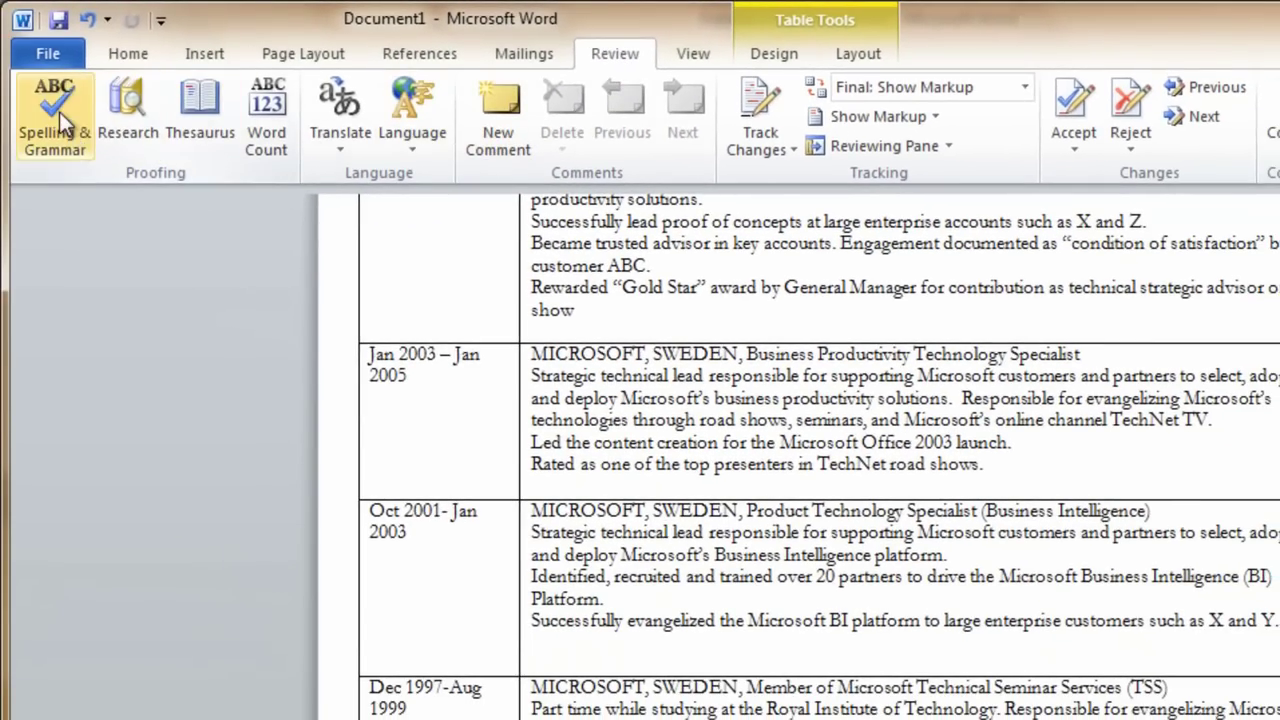
click(59, 112)
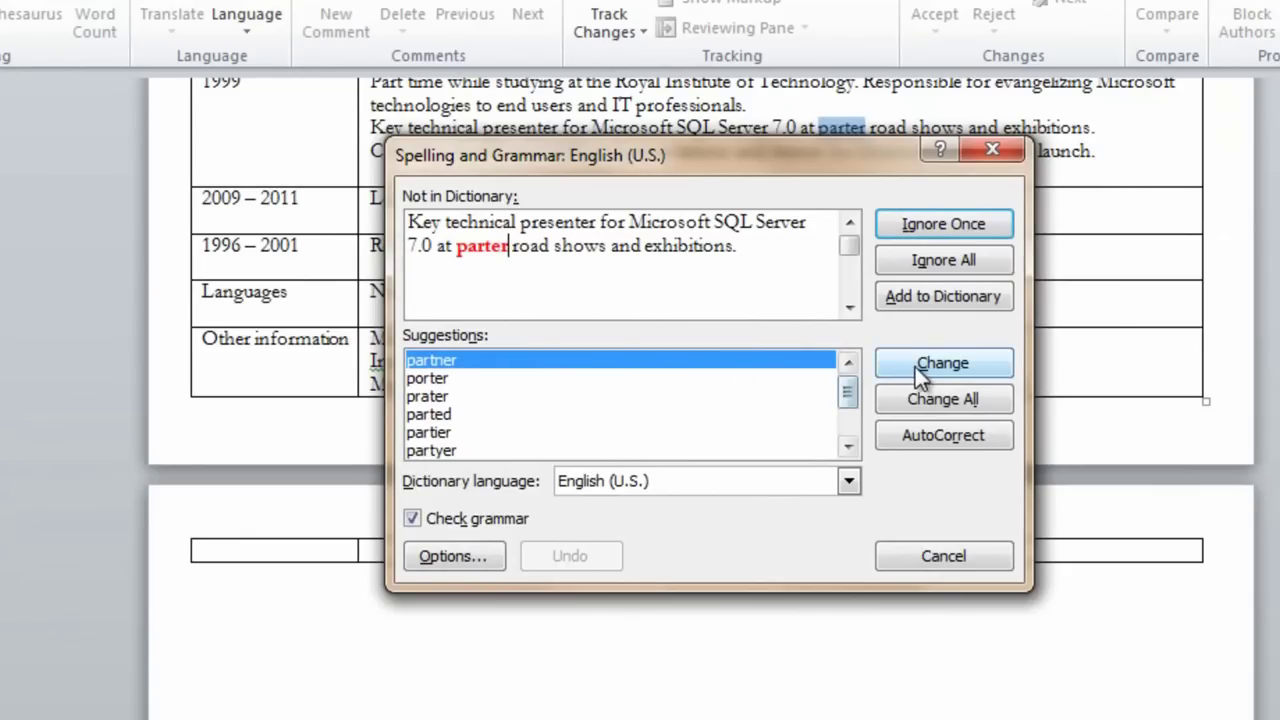
click(915, 364)
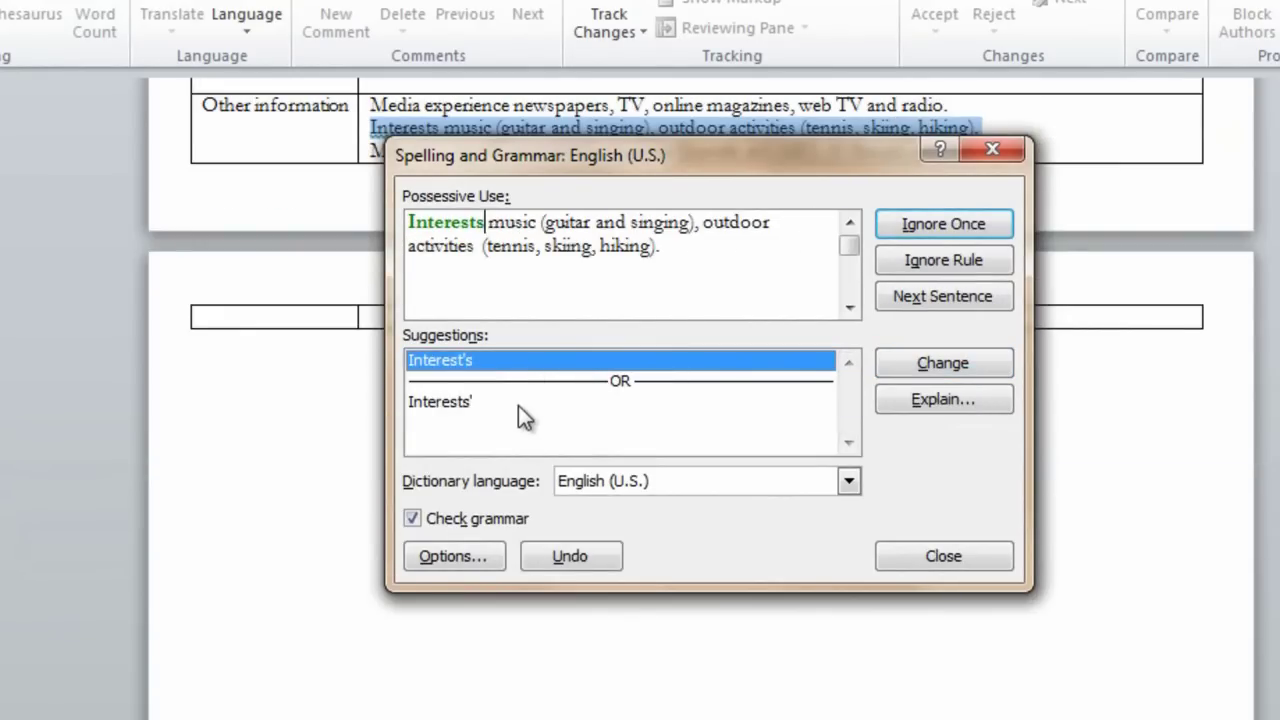
click(508, 278)
text(:)
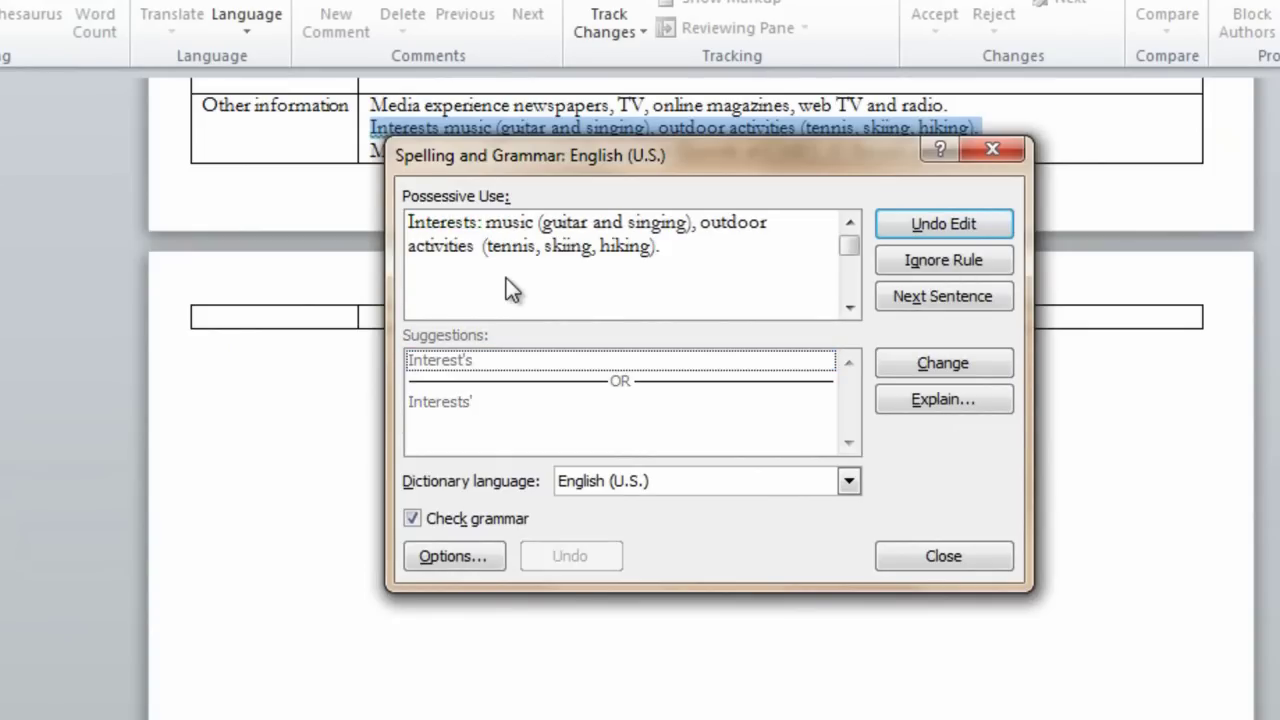
click(893, 363)
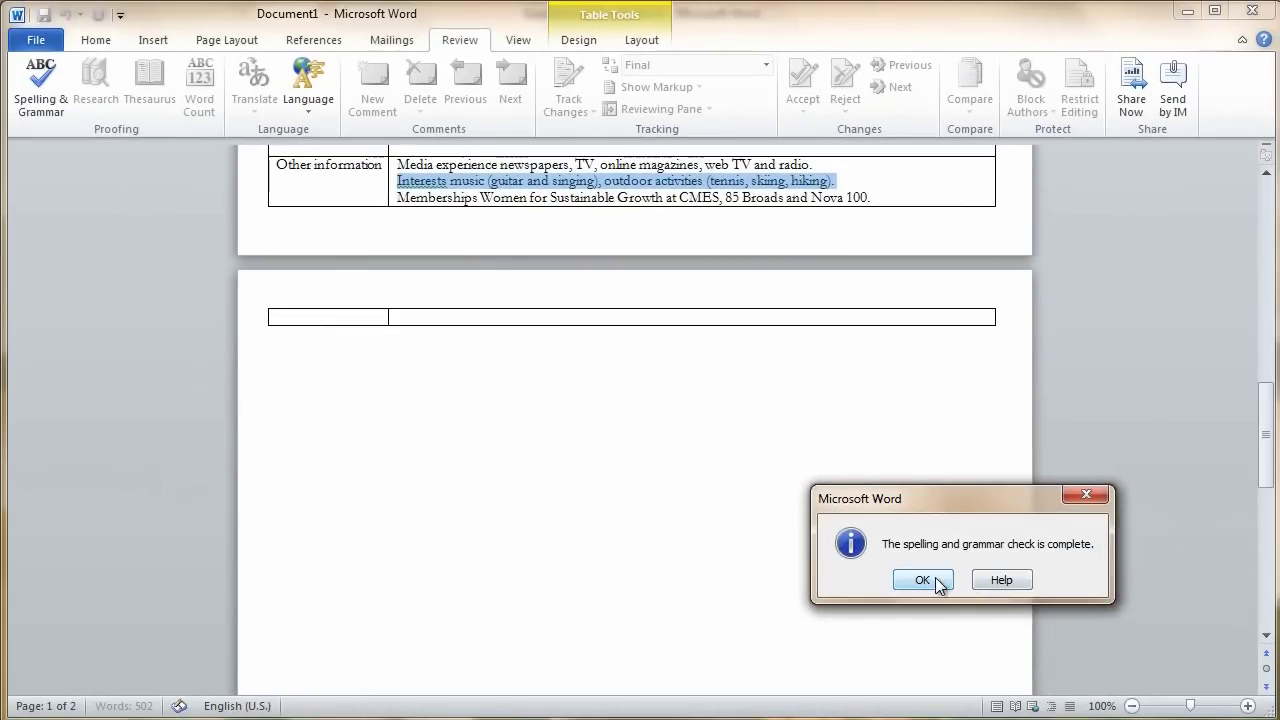
click(935, 579)
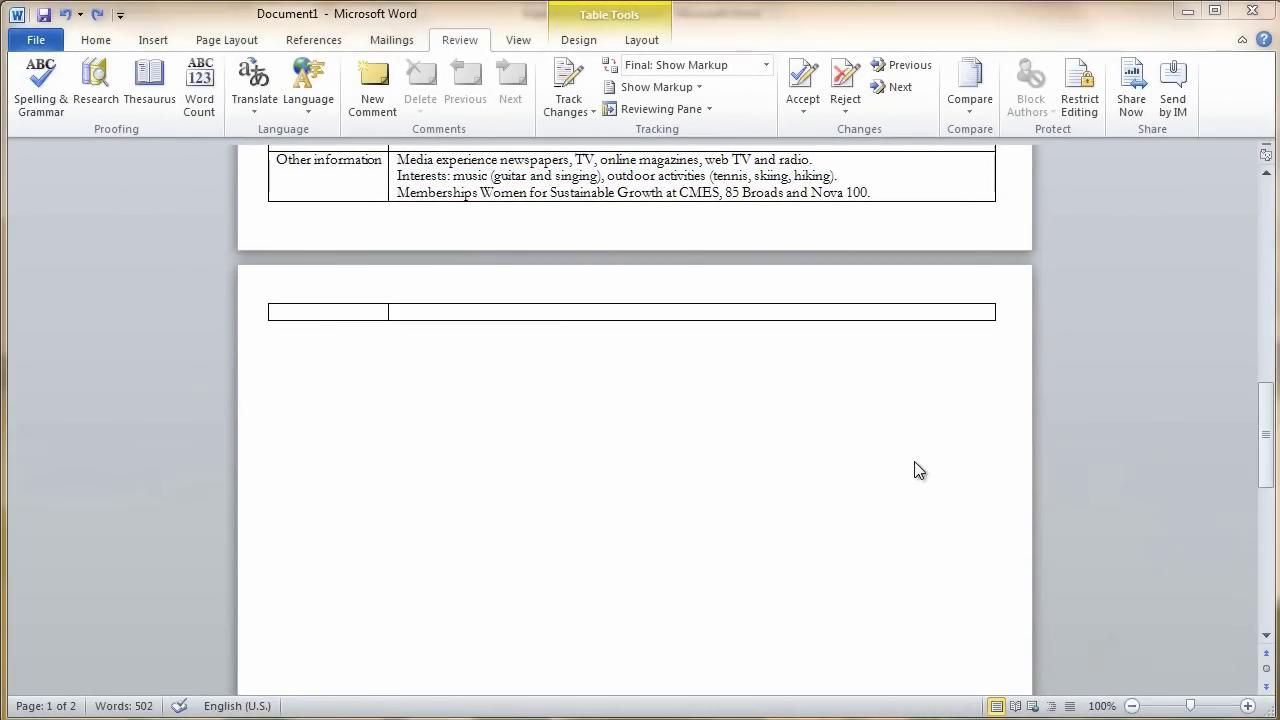
drag(1268, 476, 1268, 260)
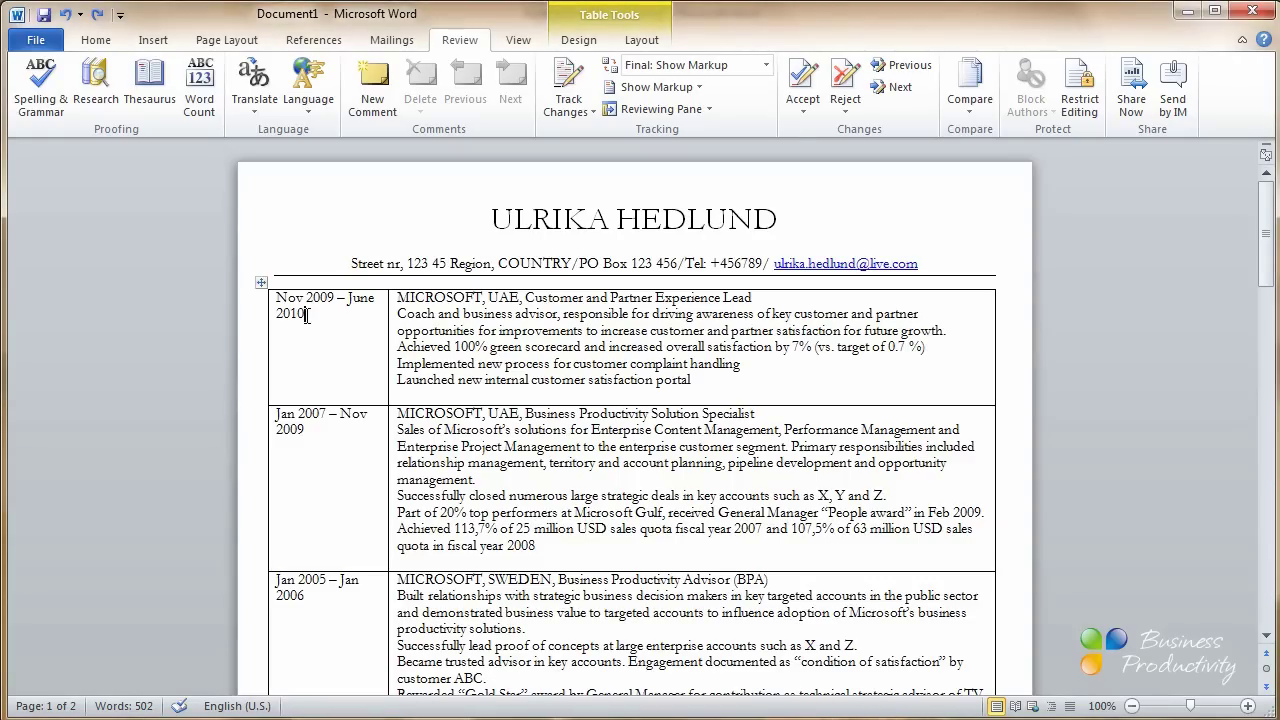
Select the entire first column of date ranges and make it bold
right_click(307, 316)
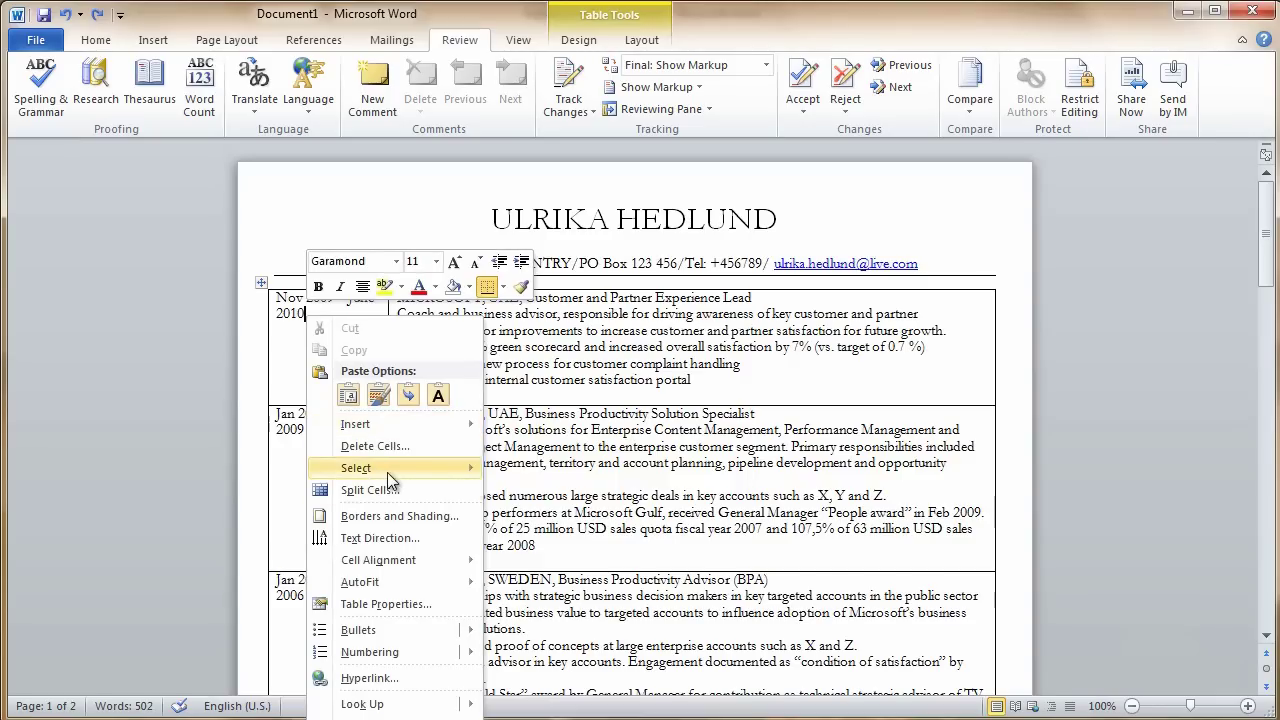
mouse_move(387, 472)
click(517, 490)
right_click(339, 314)
click(352, 286)
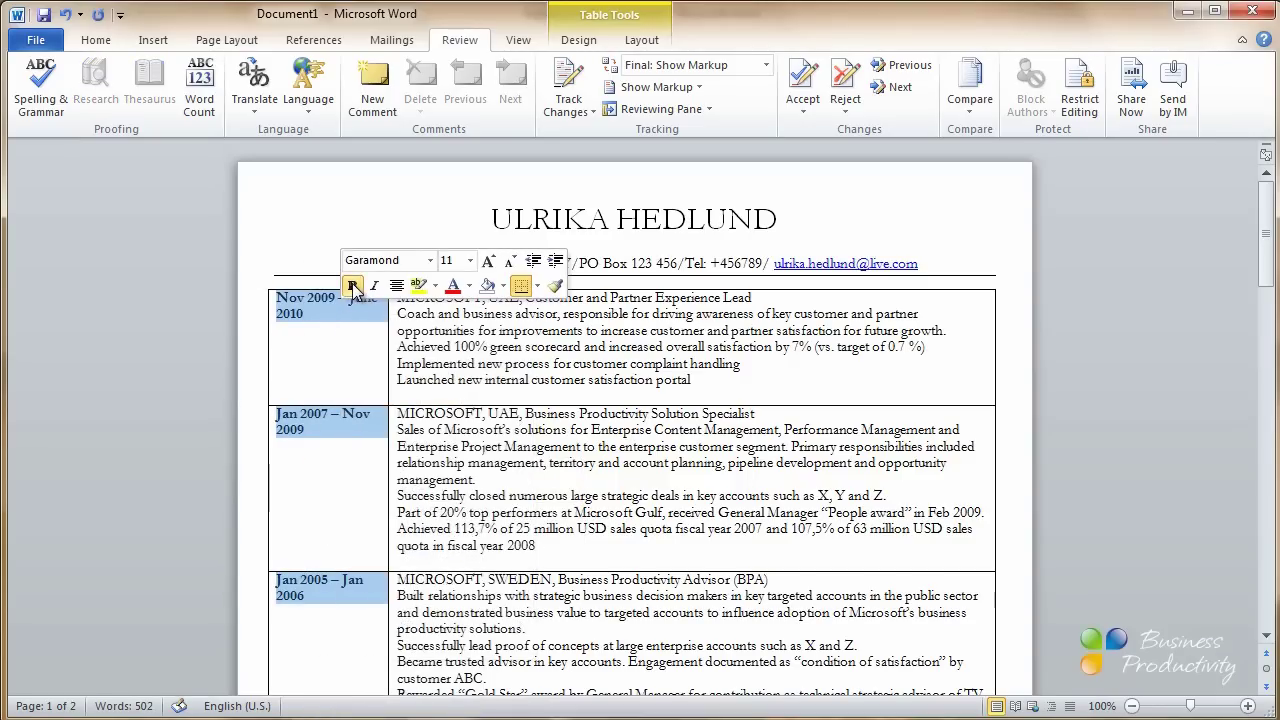
click(716, 553)
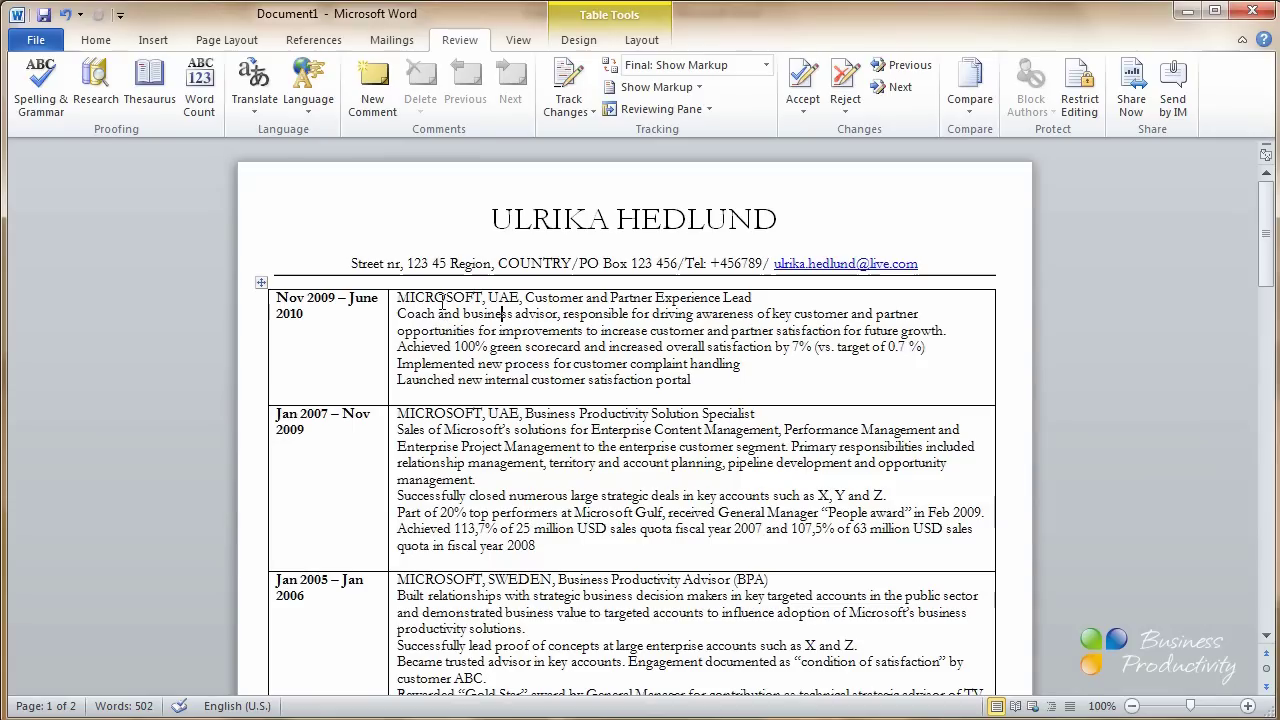
Bold every employer name, from MICROSOFT, UAE through Royal Institute of Technology, SWEDEN
drag(432, 300, 492, 300)
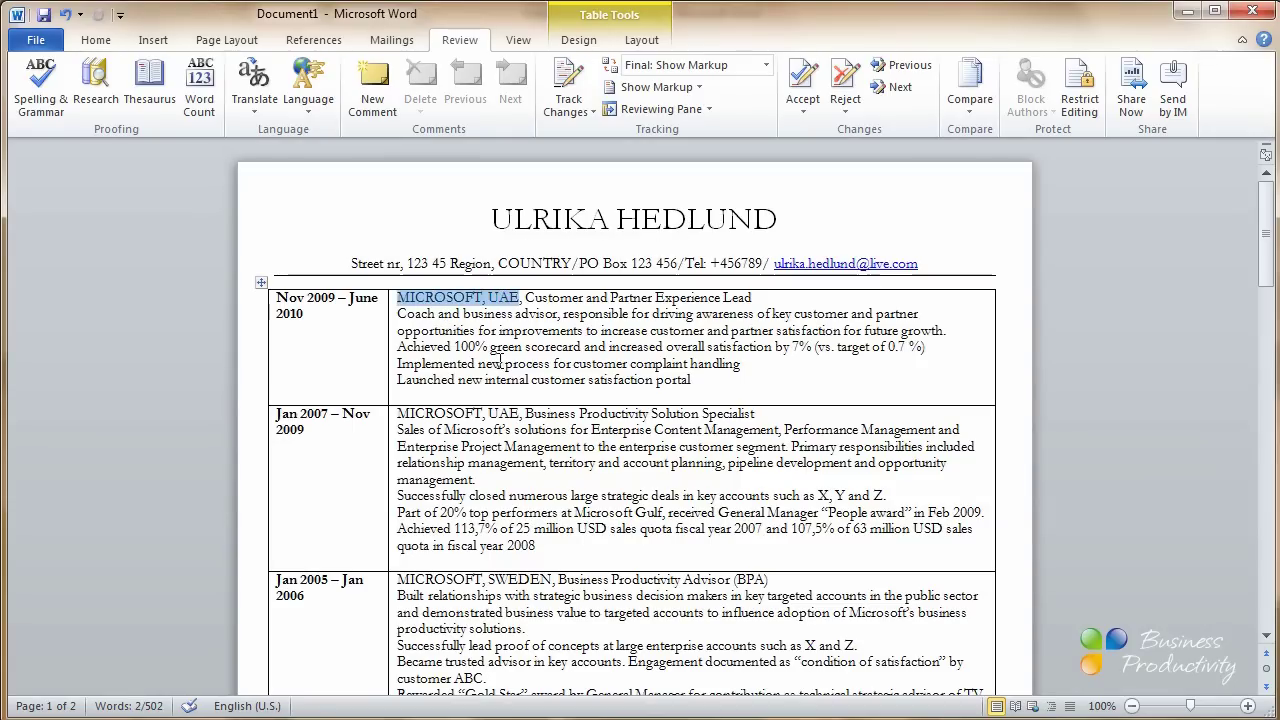
drag(484, 413, 516, 414)
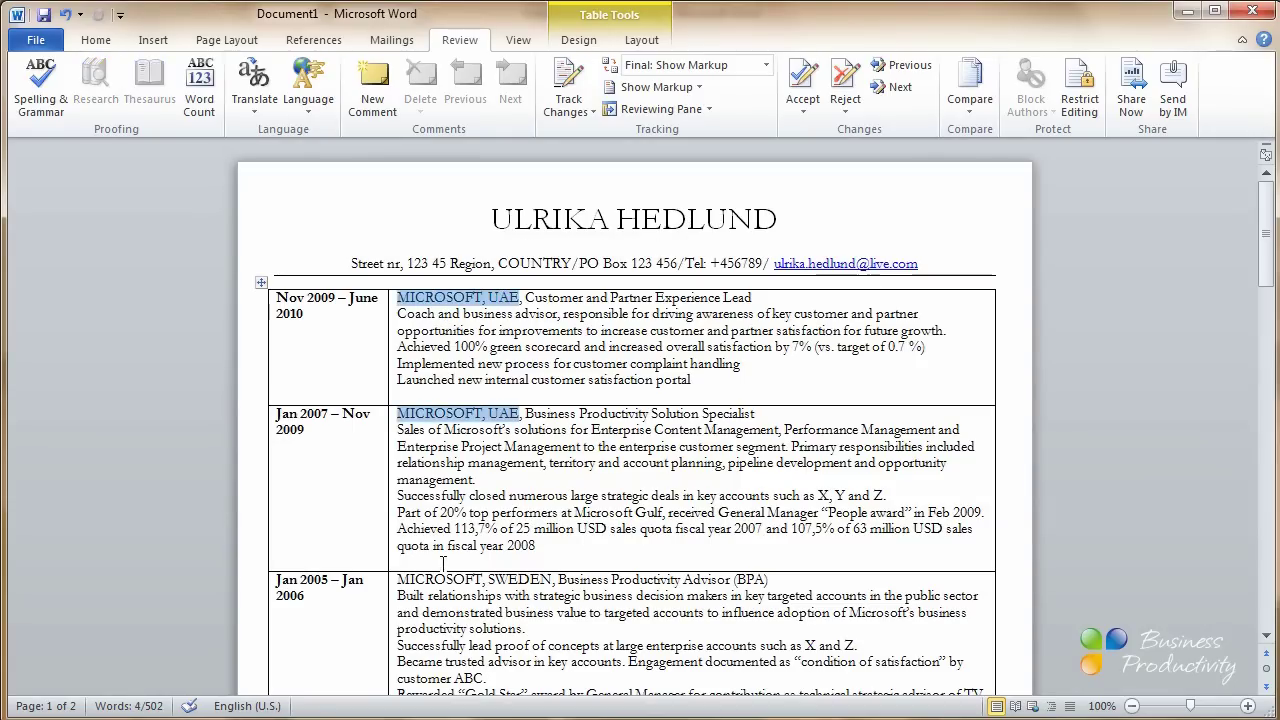
drag(443, 580, 550, 581)
scroll(516, 560, down, 3)
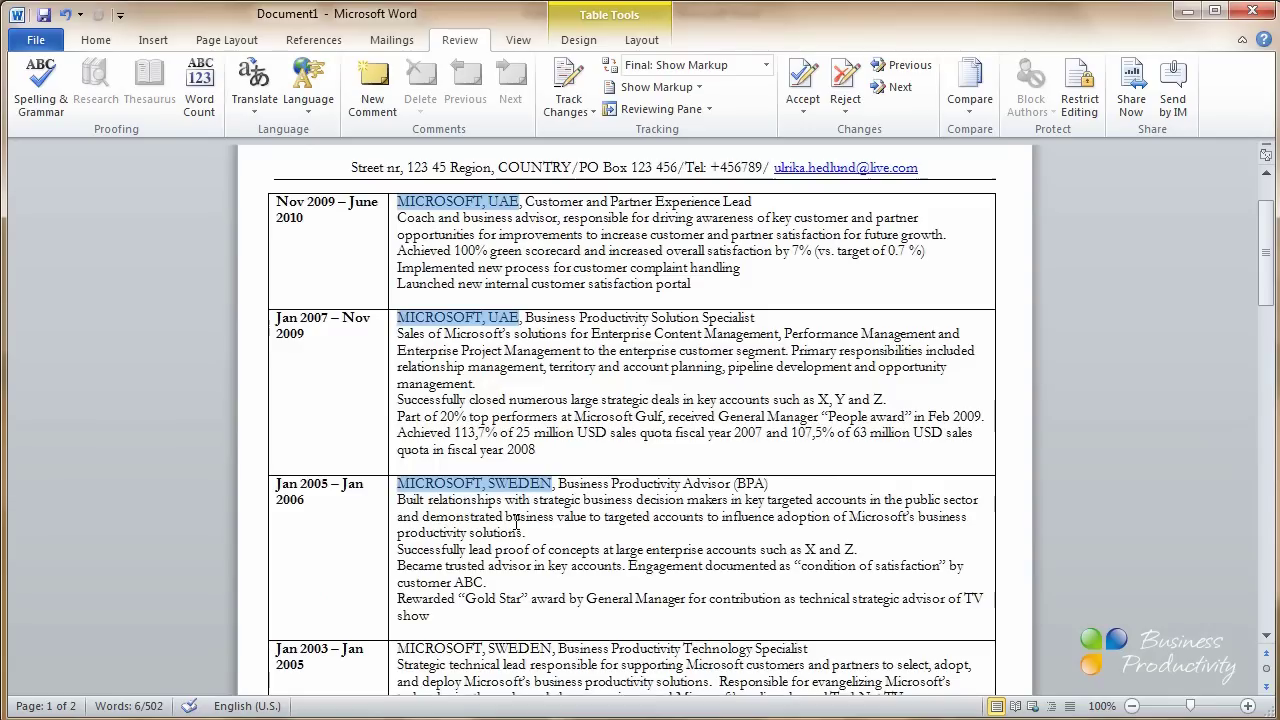
scroll(516, 523, down, 6)
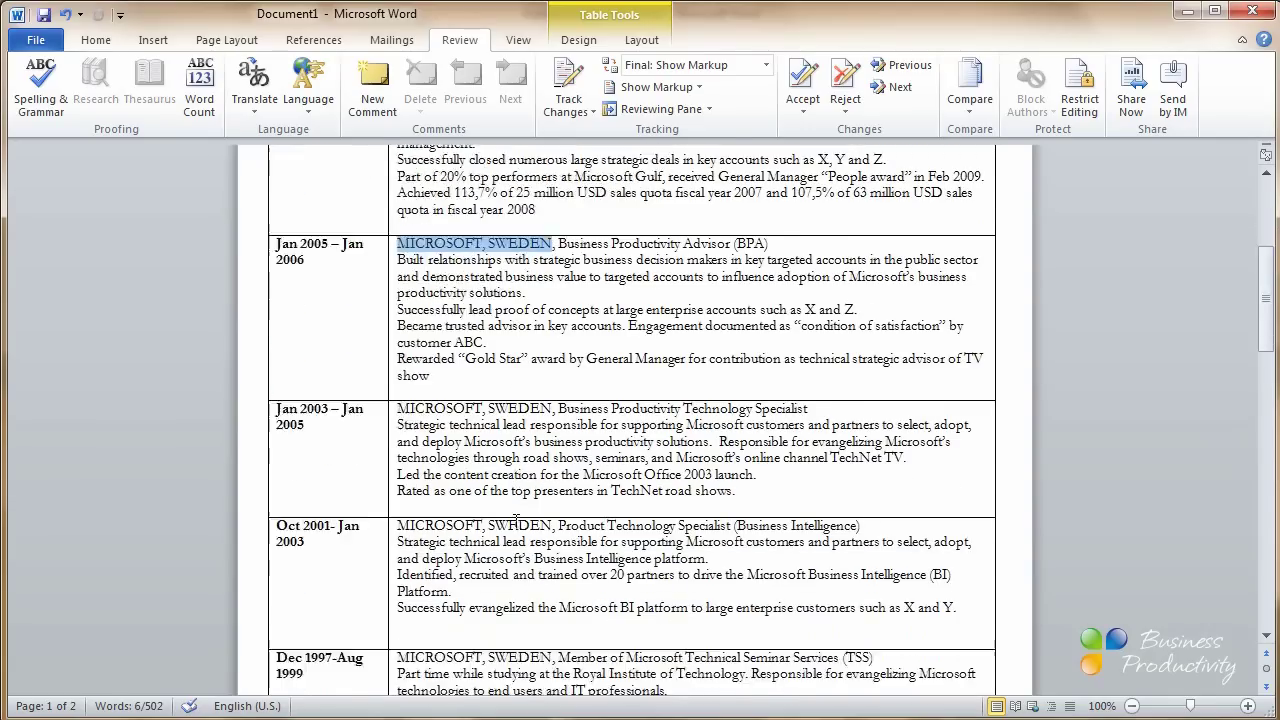
drag(397, 312, 507, 311)
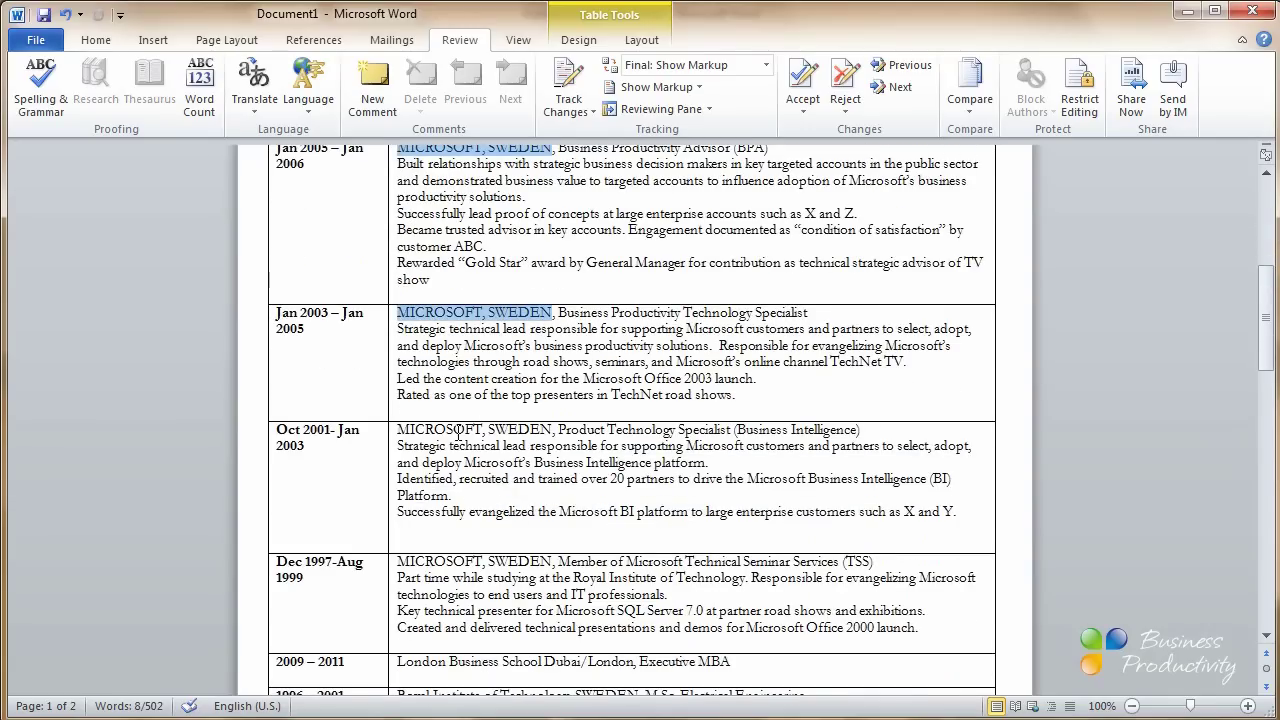
drag(463, 432, 520, 433)
scroll(520, 435, down, 5)
drag(462, 324, 518, 319)
scroll(518, 319, down, 2)
drag(399, 326, 605, 330)
drag(397, 360, 640, 360)
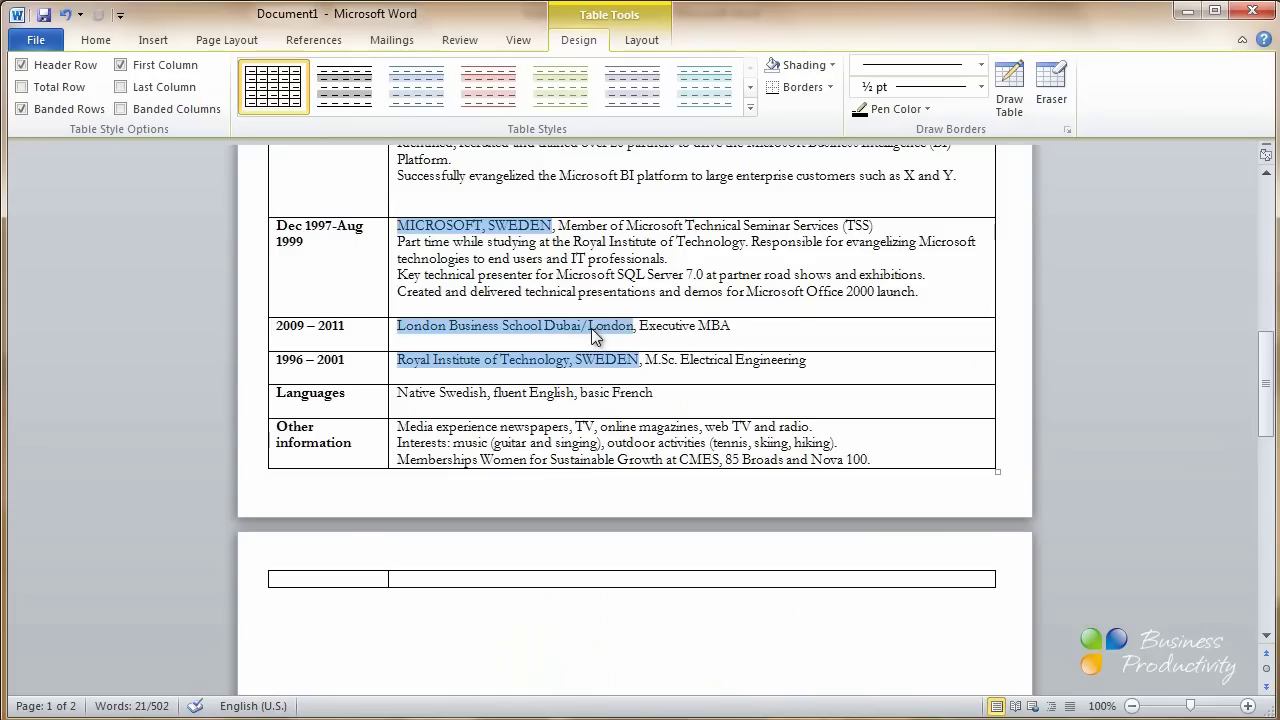
right_click(603, 364)
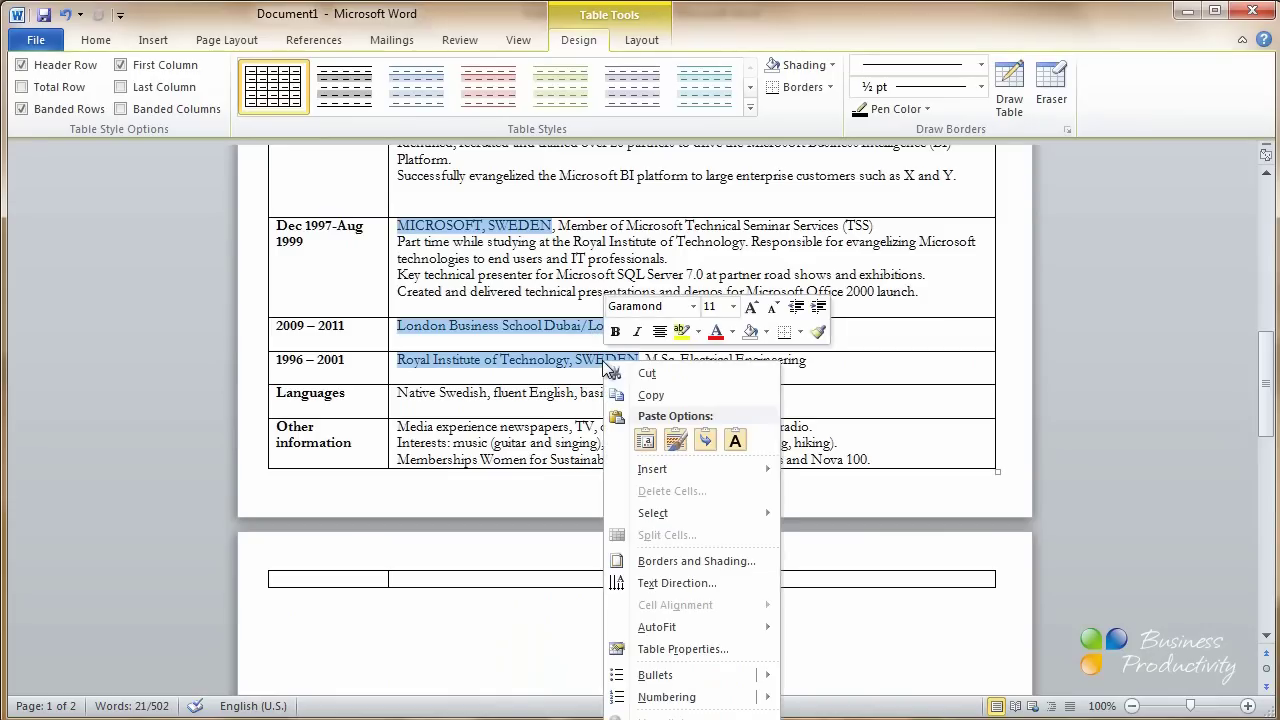
click(615, 332)
scroll(610, 360, up, 15)
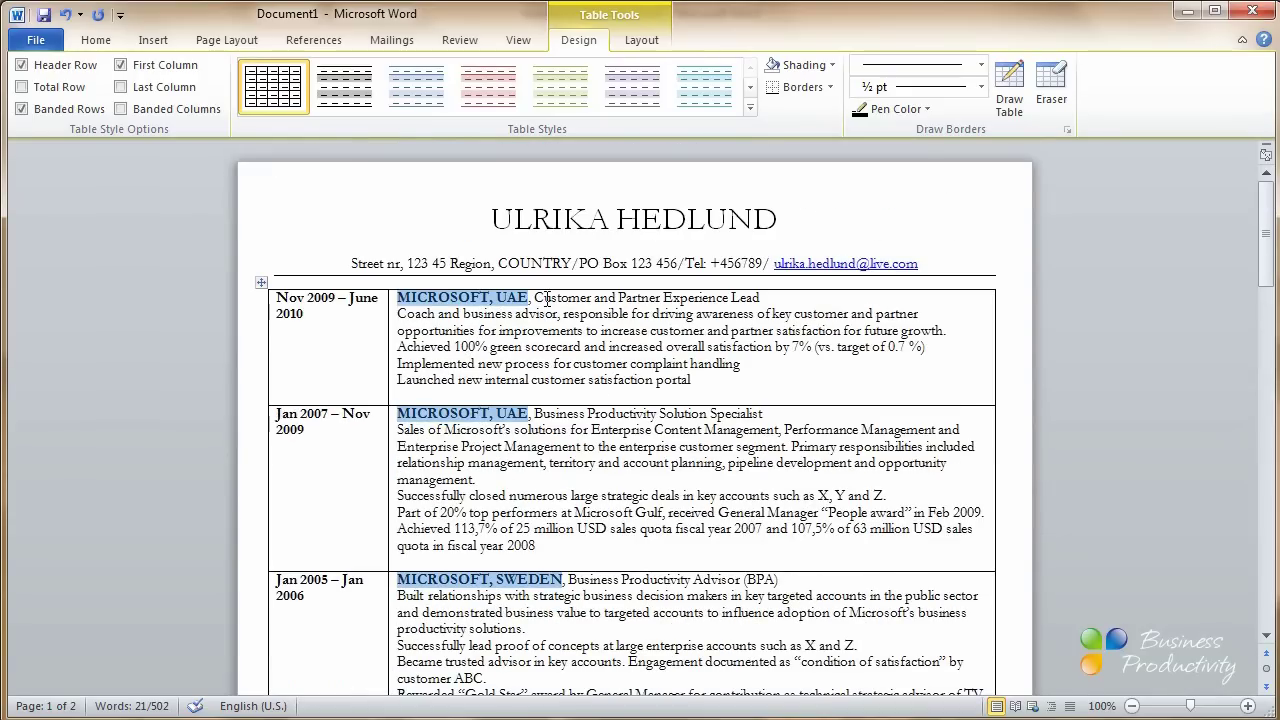
Make all job titles, including Business Productivity Advisor and Product Technology Specialist, bold italic
drag(535, 298, 760, 298)
drag(534, 413, 766, 413)
scroll(634, 391, down, 5)
drag(568, 339, 790, 340)
scroll(790, 345, down, 3)
drag(568, 362, 830, 364)
scroll(830, 364, down, 4)
drag(568, 285, 905, 290)
scroll(870, 290, down, 3)
drag(568, 321, 930, 338)
right_click(848, 328)
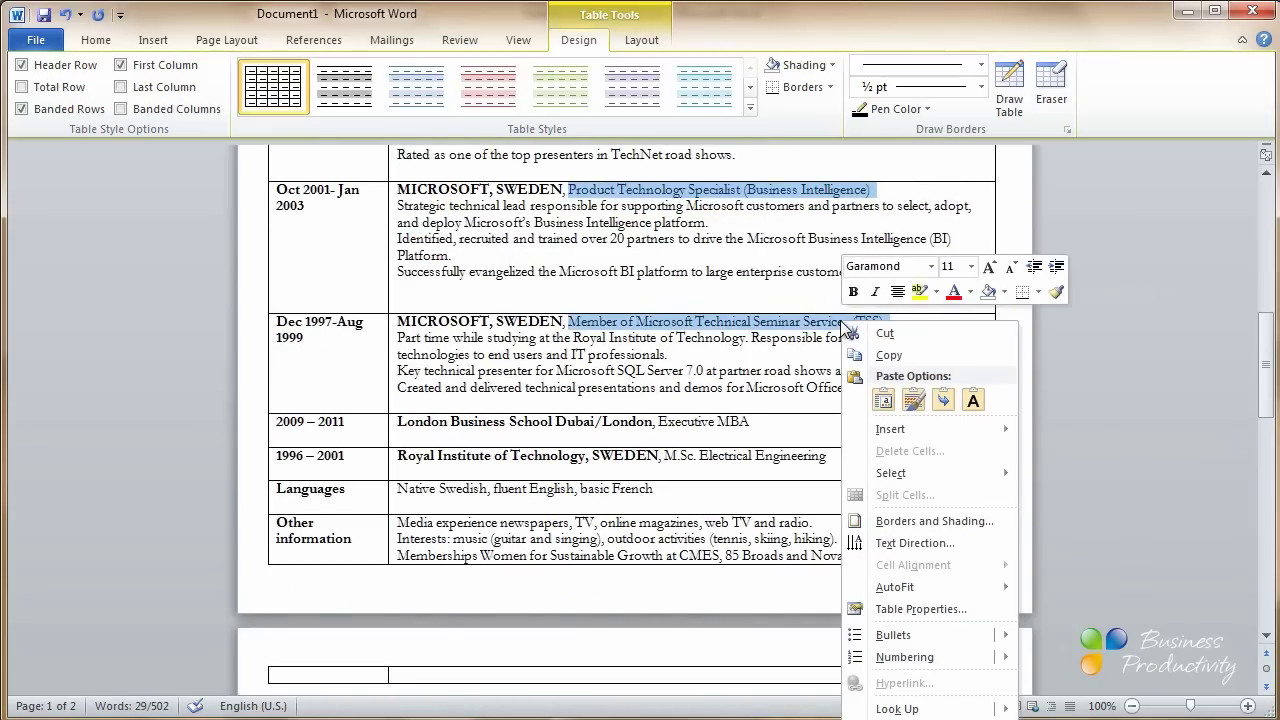
click(853, 291)
click(875, 292)
click(1004, 366)
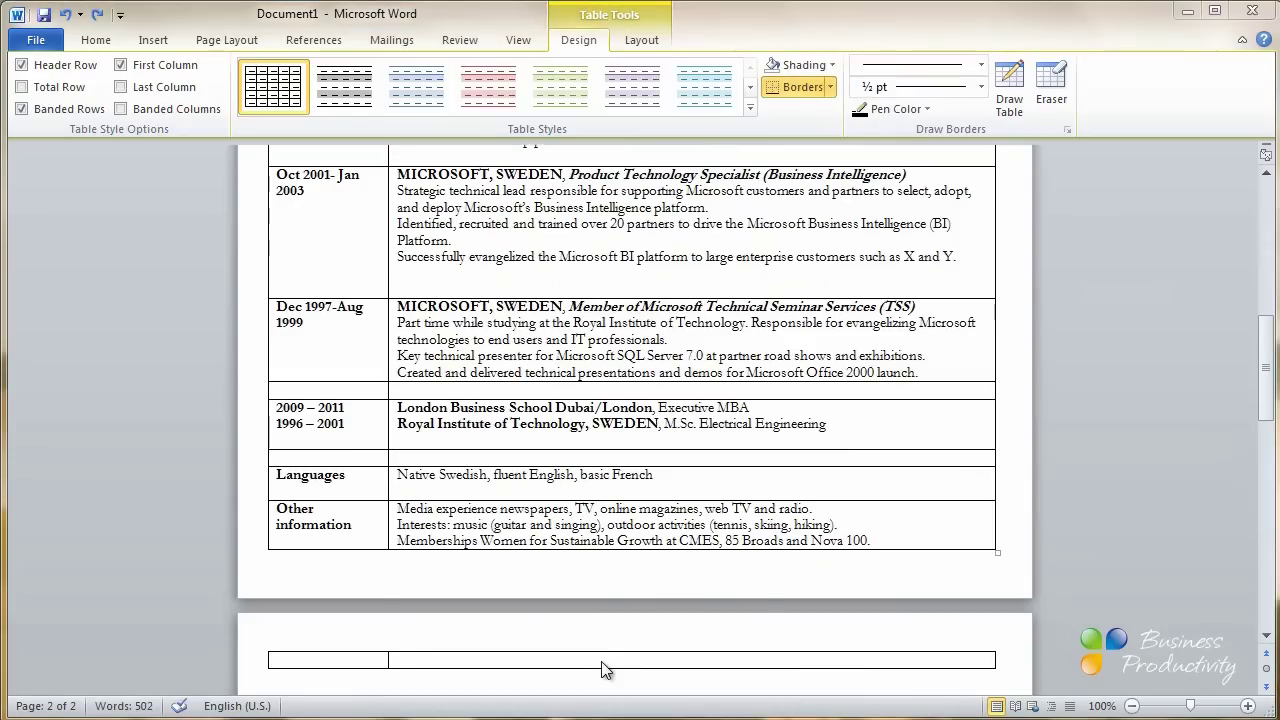
Remove the empty table row on page 2 and the blank line in the Oct 2001 cell
click(601, 662)
key(ctrl+z)
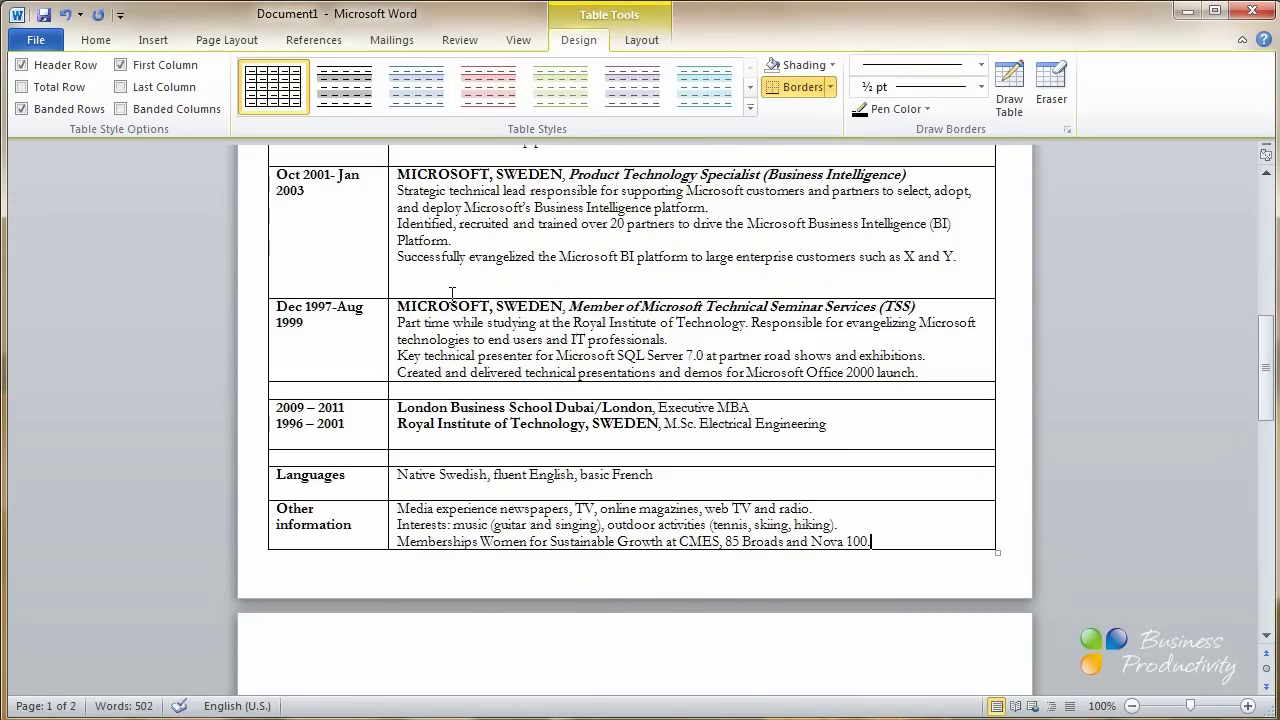
key(BackSpace)
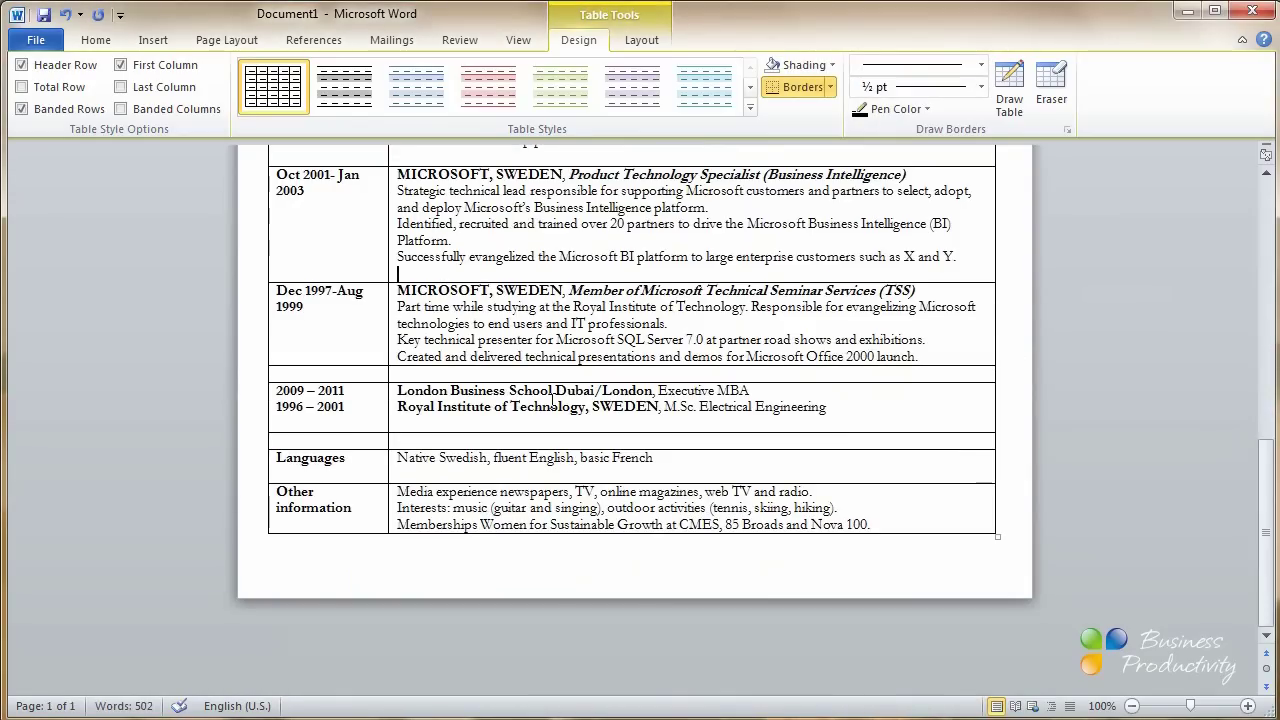
scroll(553, 400, up, 12)
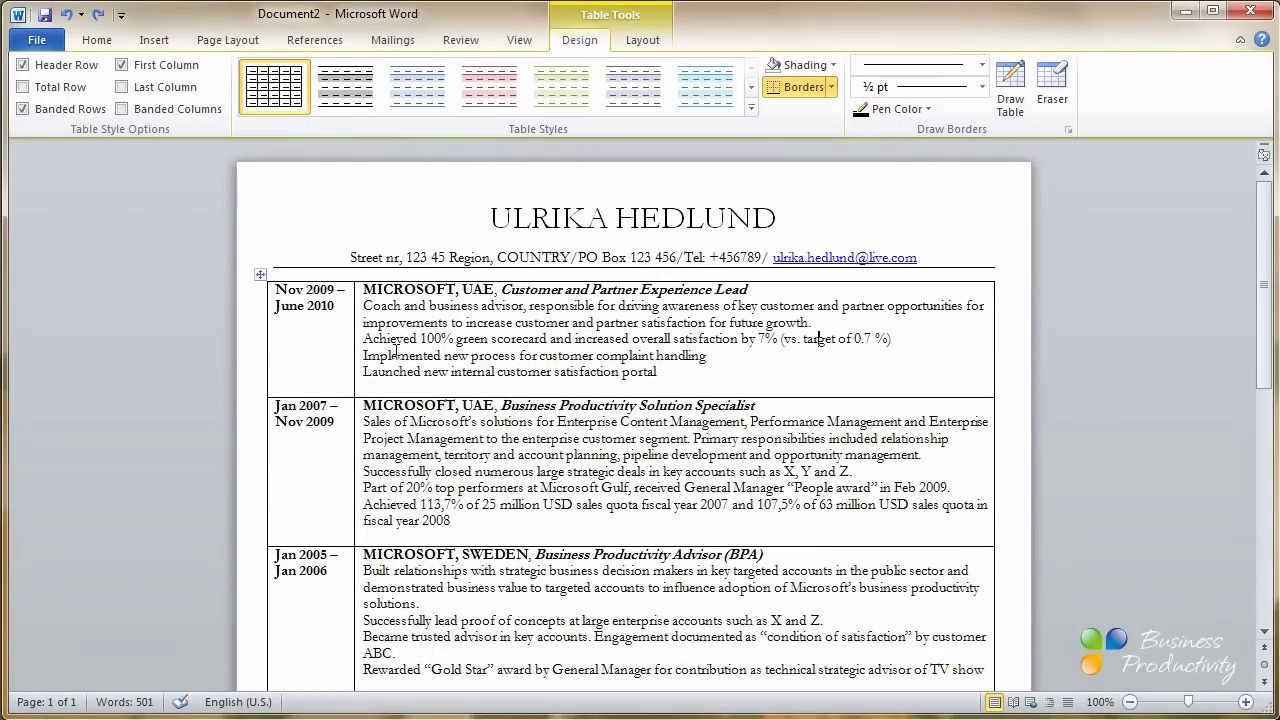
Define a custom dash bullet and apply it to the first job's three achievement lines
drag(365, 338, 722, 375)
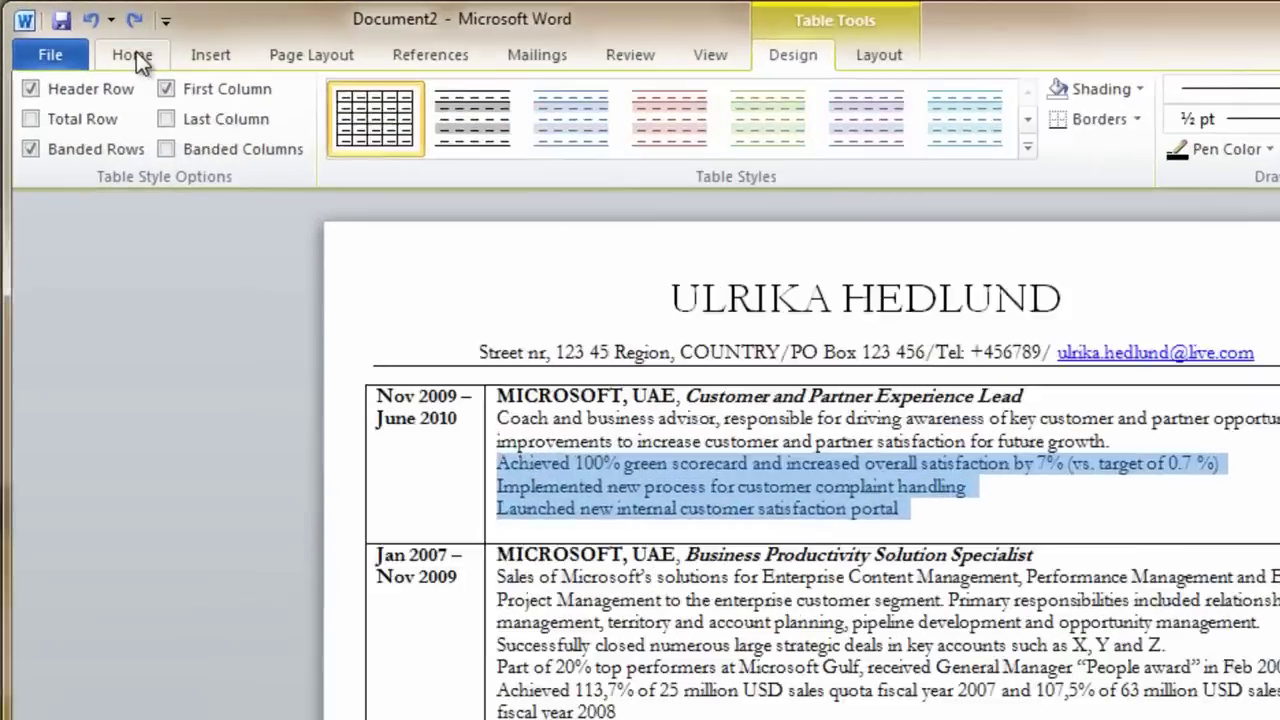
click(97, 40)
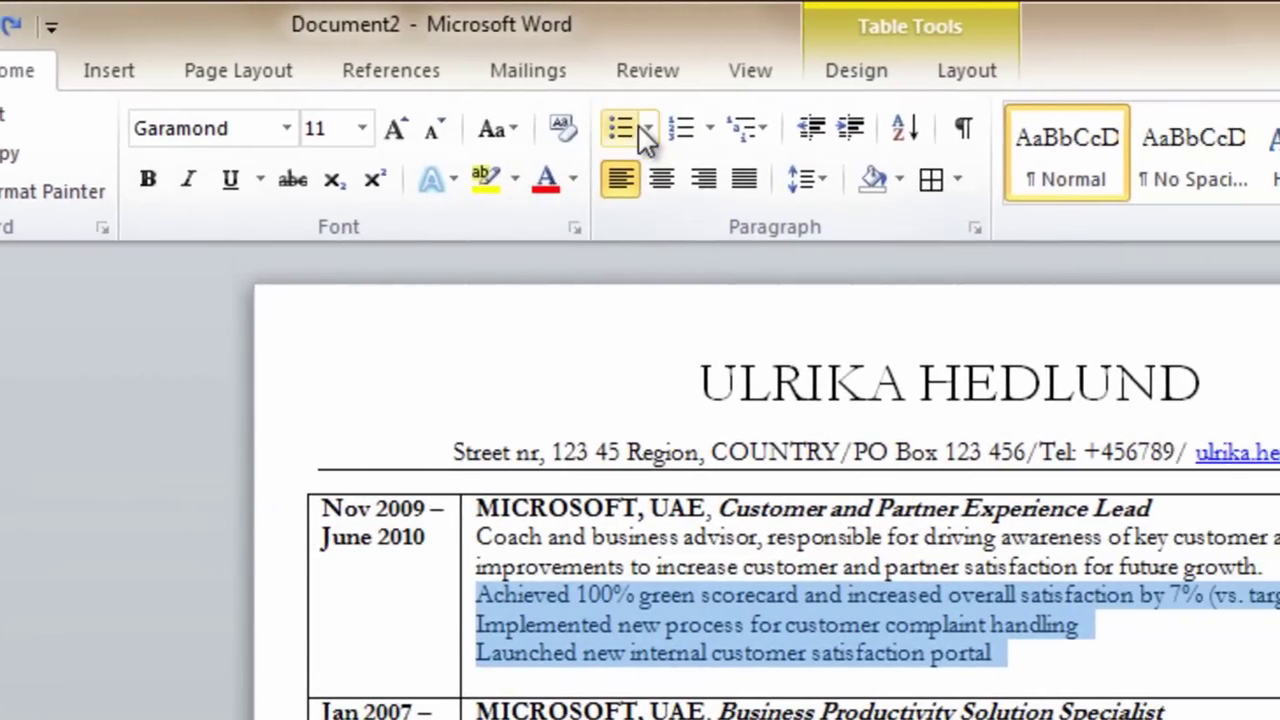
click(792, 128)
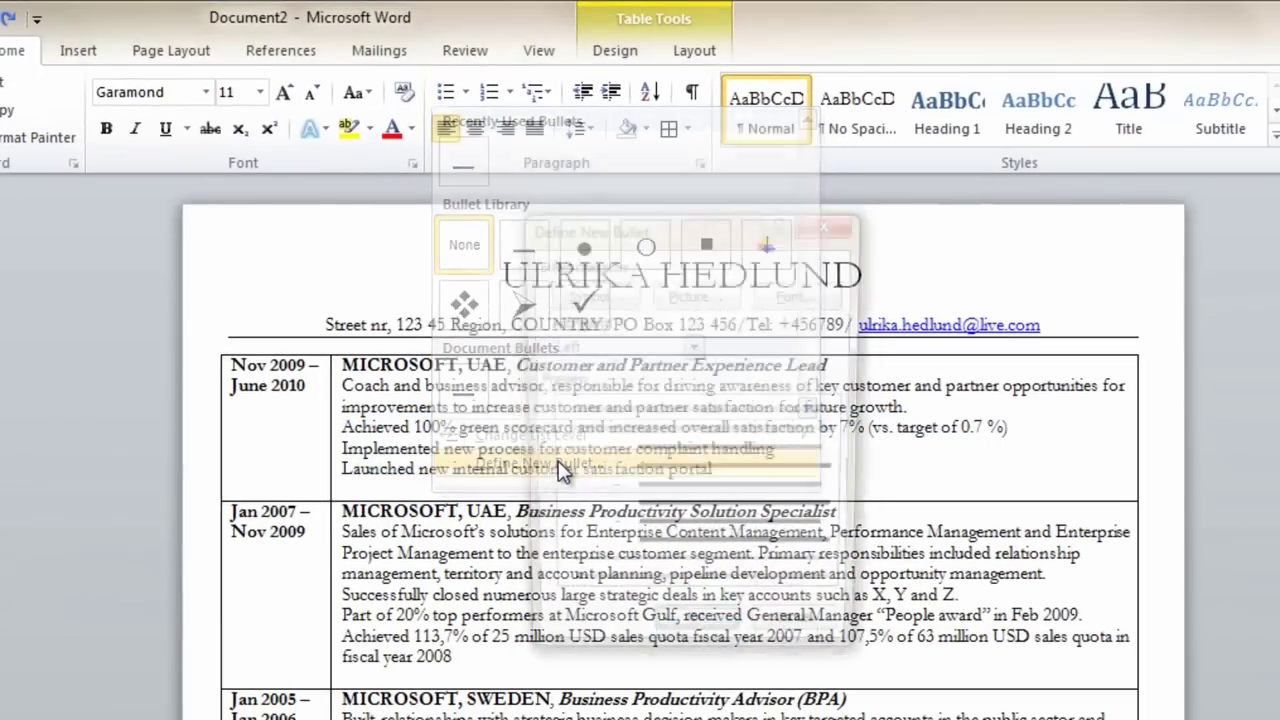
click(576, 296)
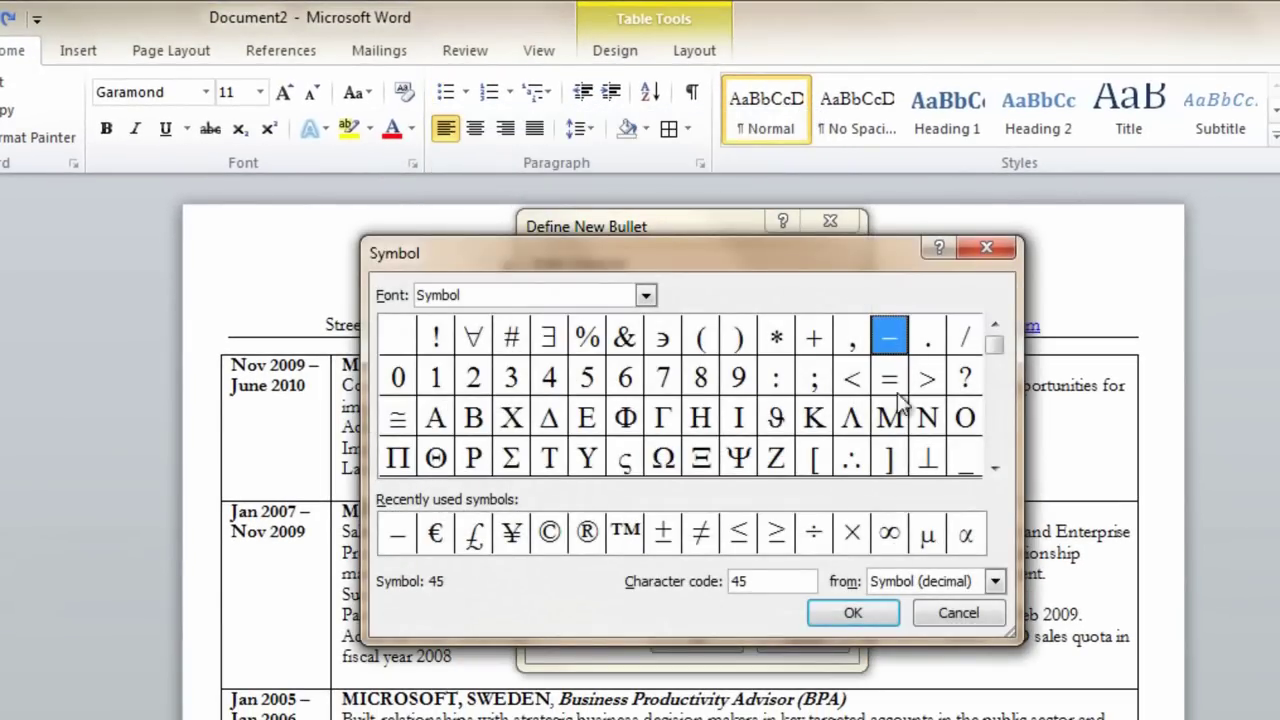
click(876, 610)
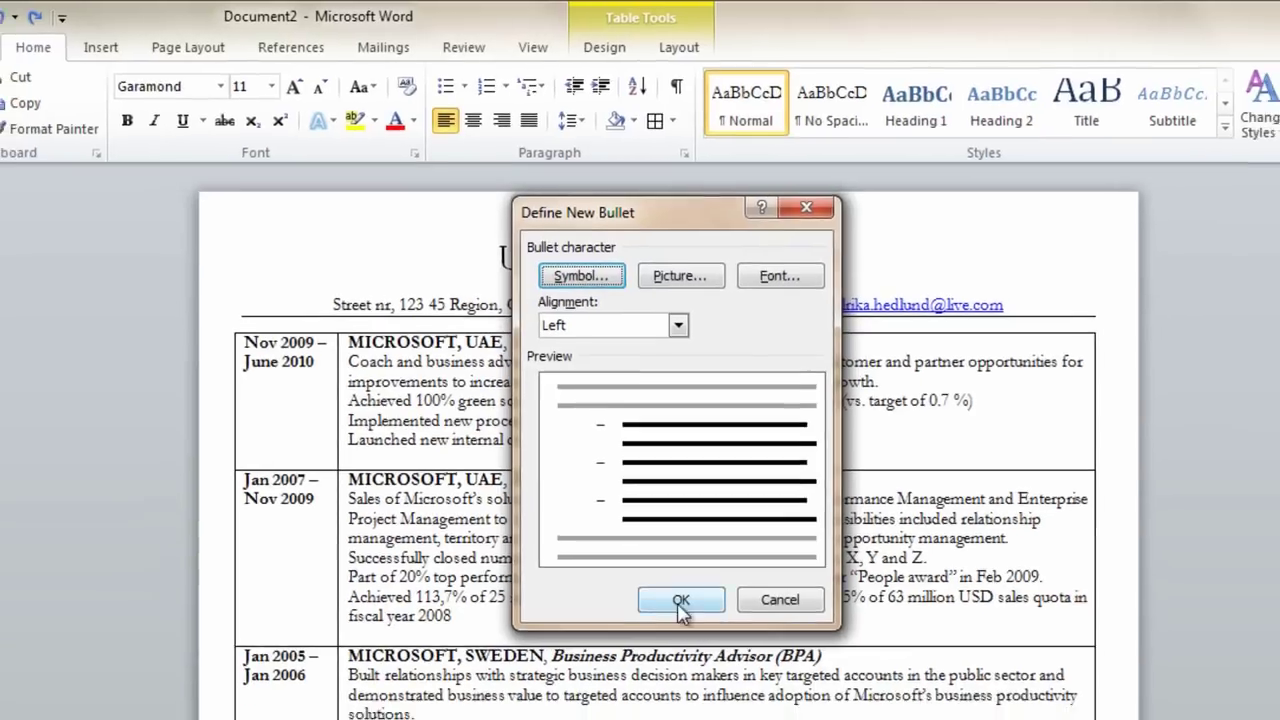
click(696, 639)
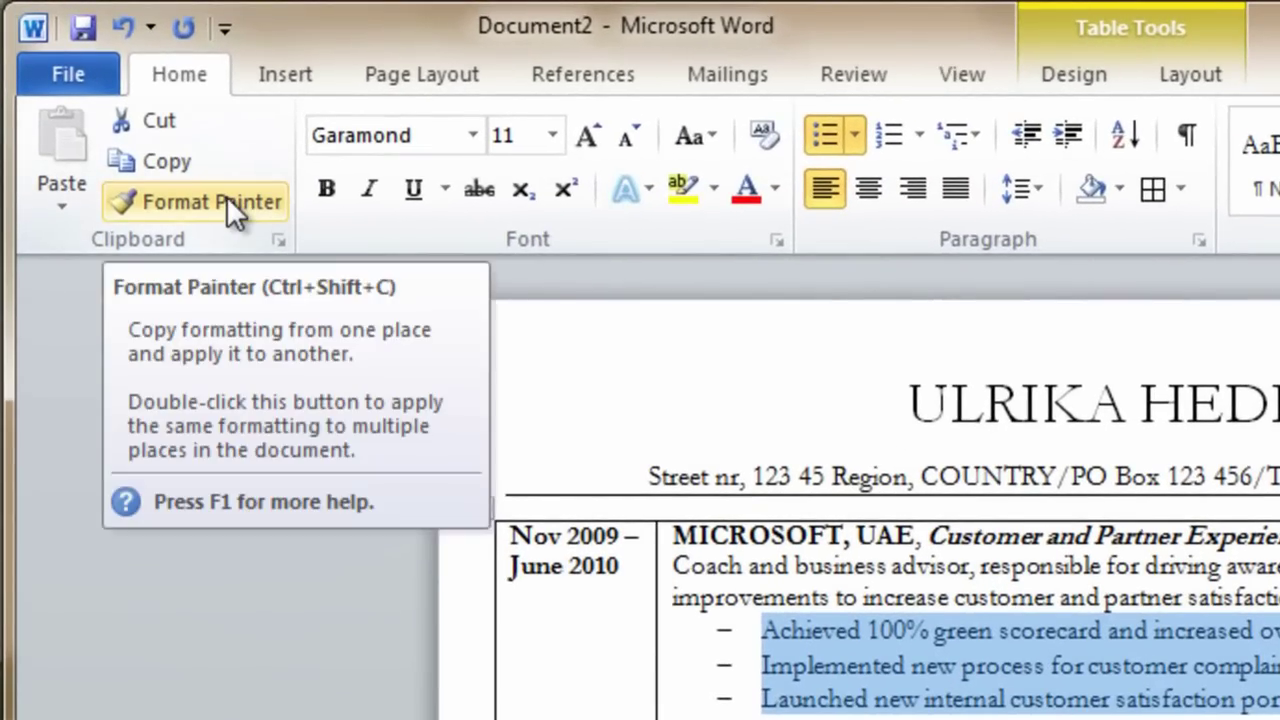
Format-paint dash bullets onto the Jan 2007, BPA, Jan 2003, BI and TSS achievement lines
click(226, 198)
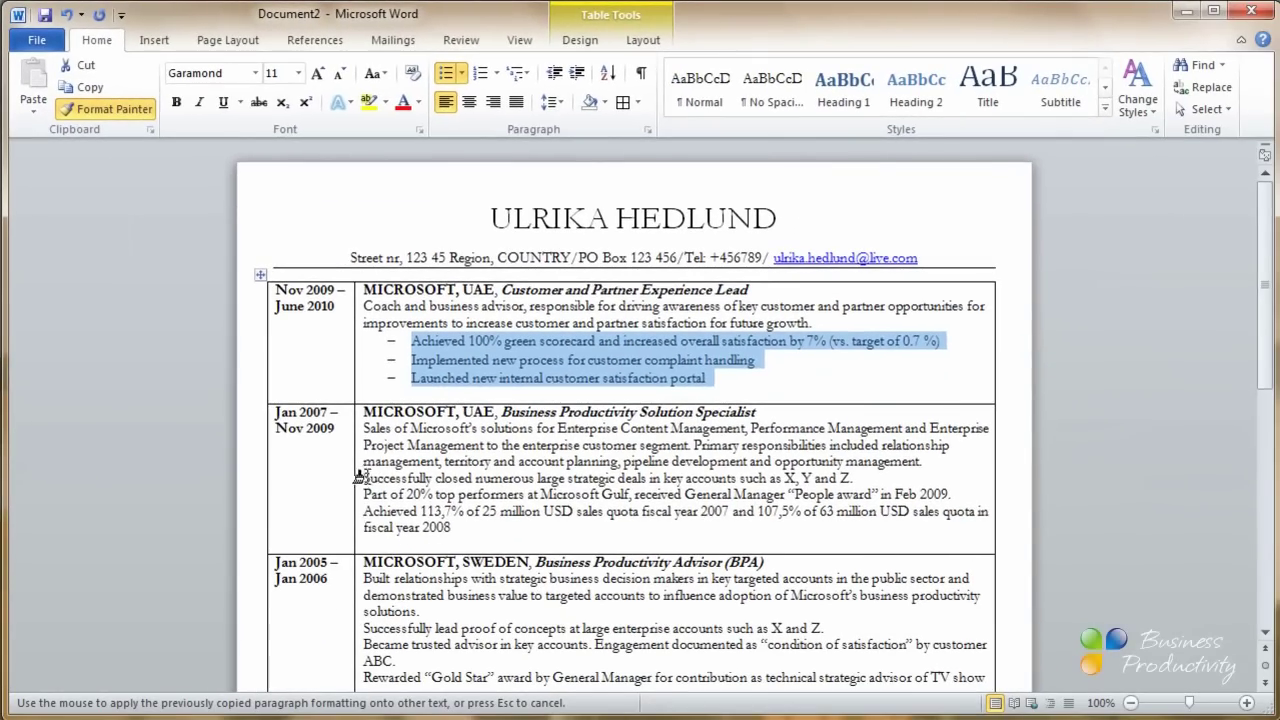
drag(358, 474, 483, 535)
scroll(483, 535, down, 4)
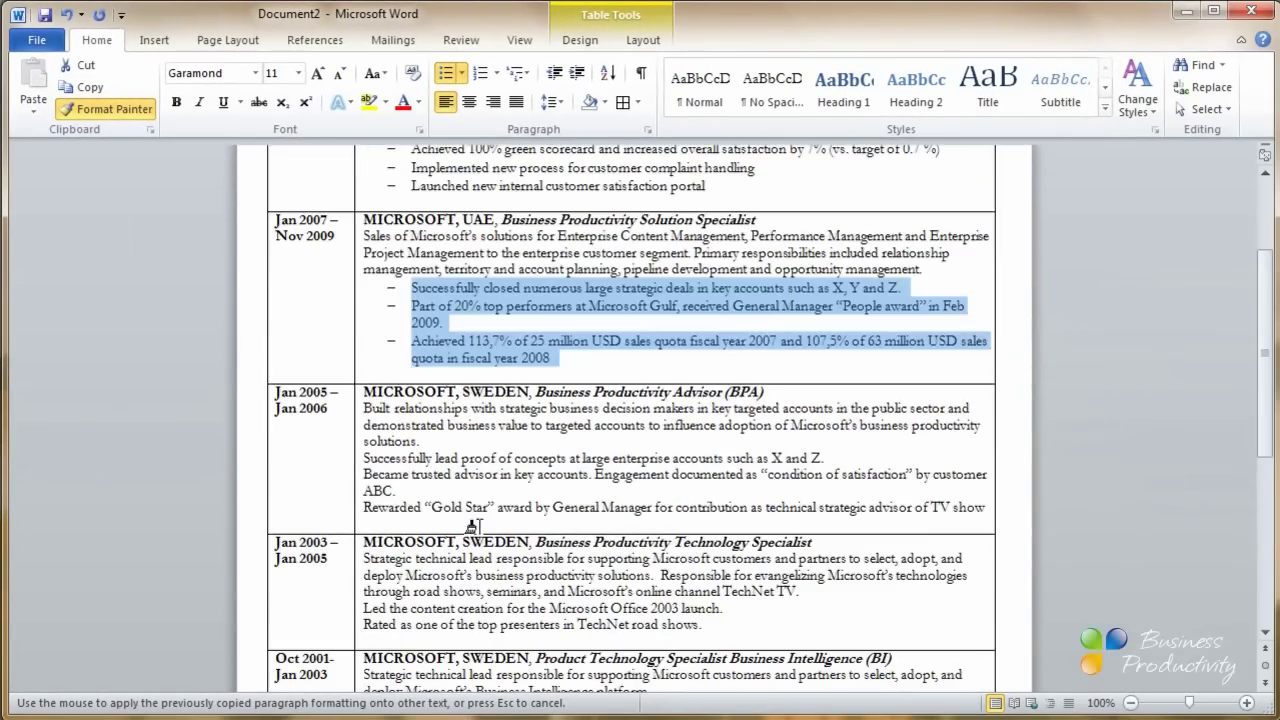
drag(365, 462, 468, 524)
scroll(468, 524, down, 3)
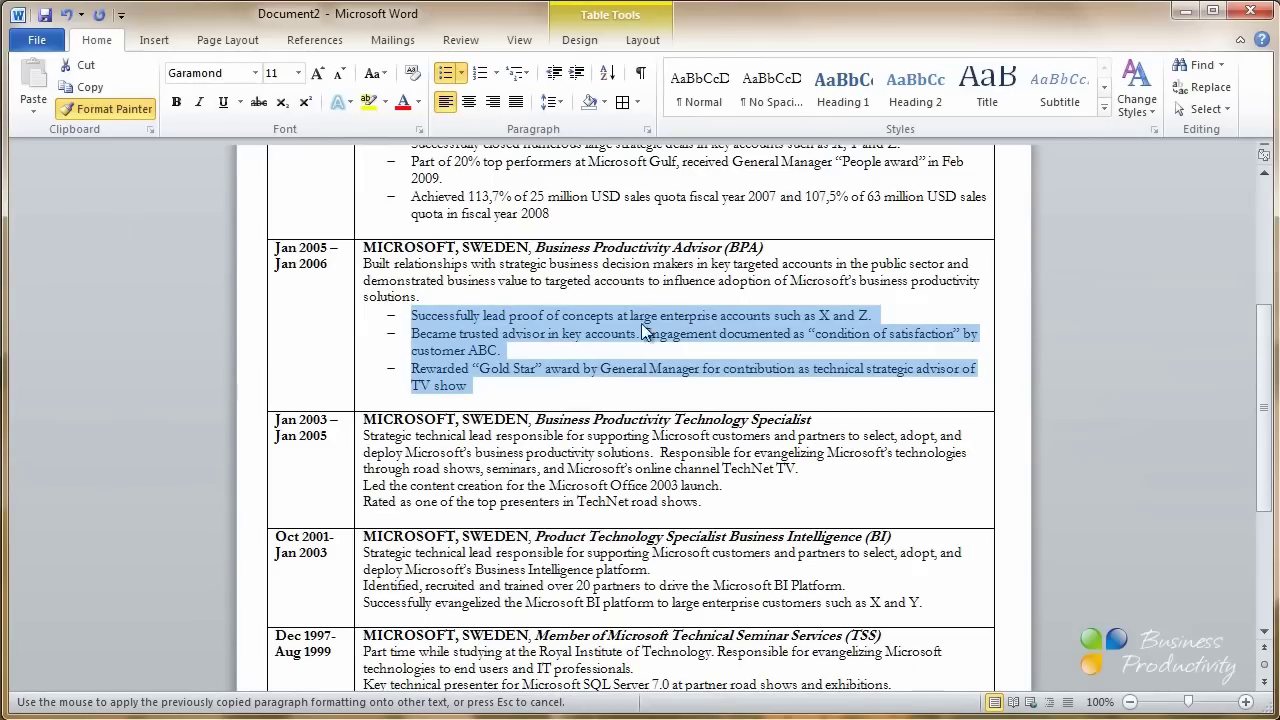
mouse_move(358, 484)
mouse_down()
mouse_move(650, 488)
mouse_move(730, 505)
mouse_up()
scroll(606, 487, down, 3)
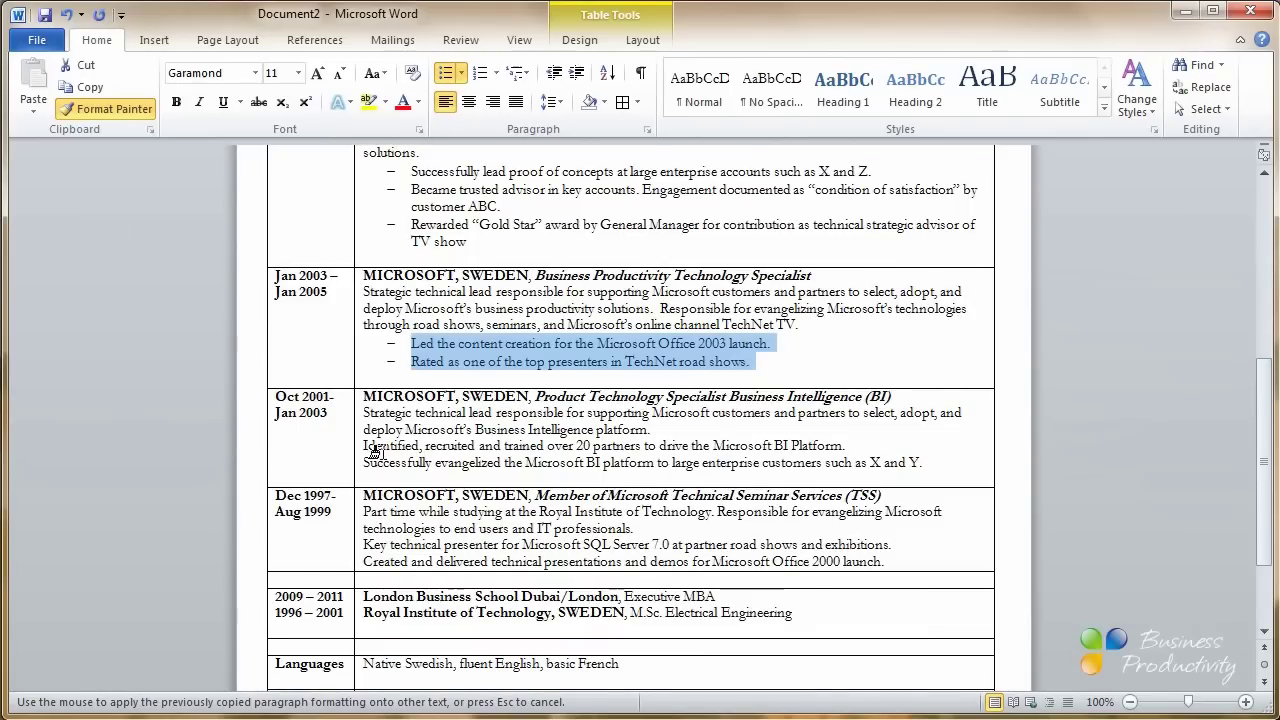
drag(362, 445, 882, 461)
drag(360, 549, 922, 571)
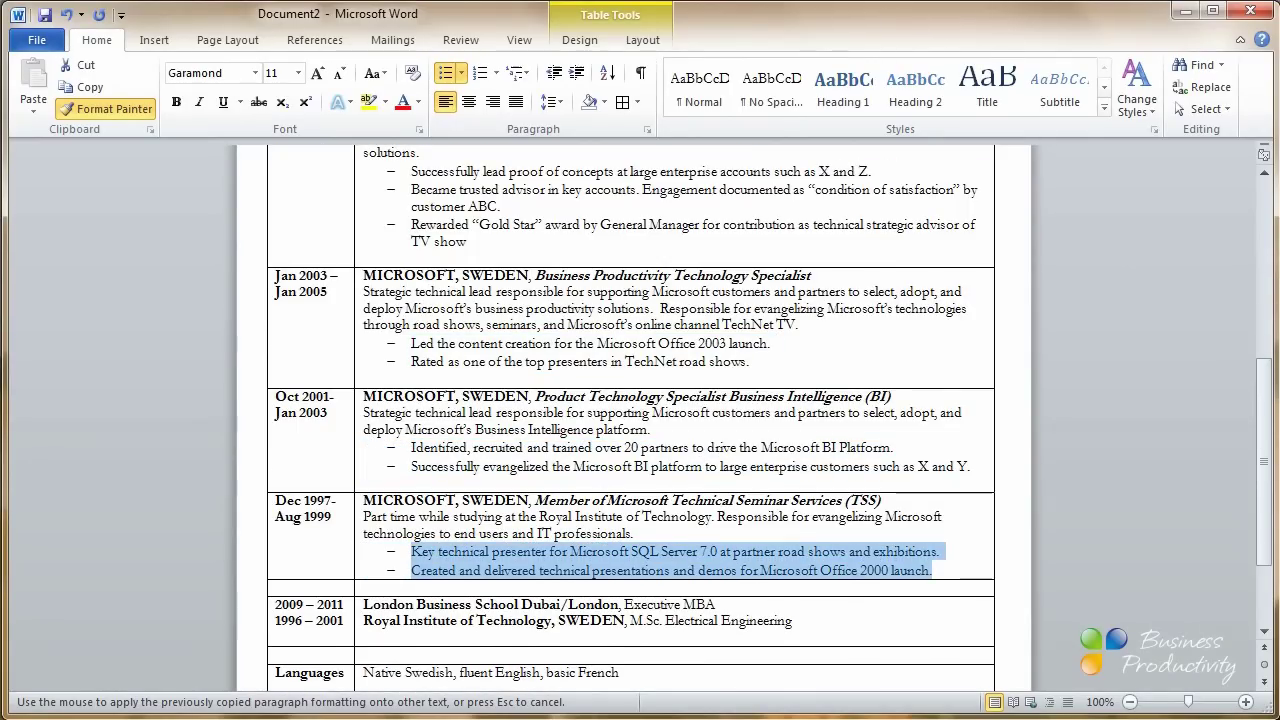
scroll(1103, 609, down, 3)
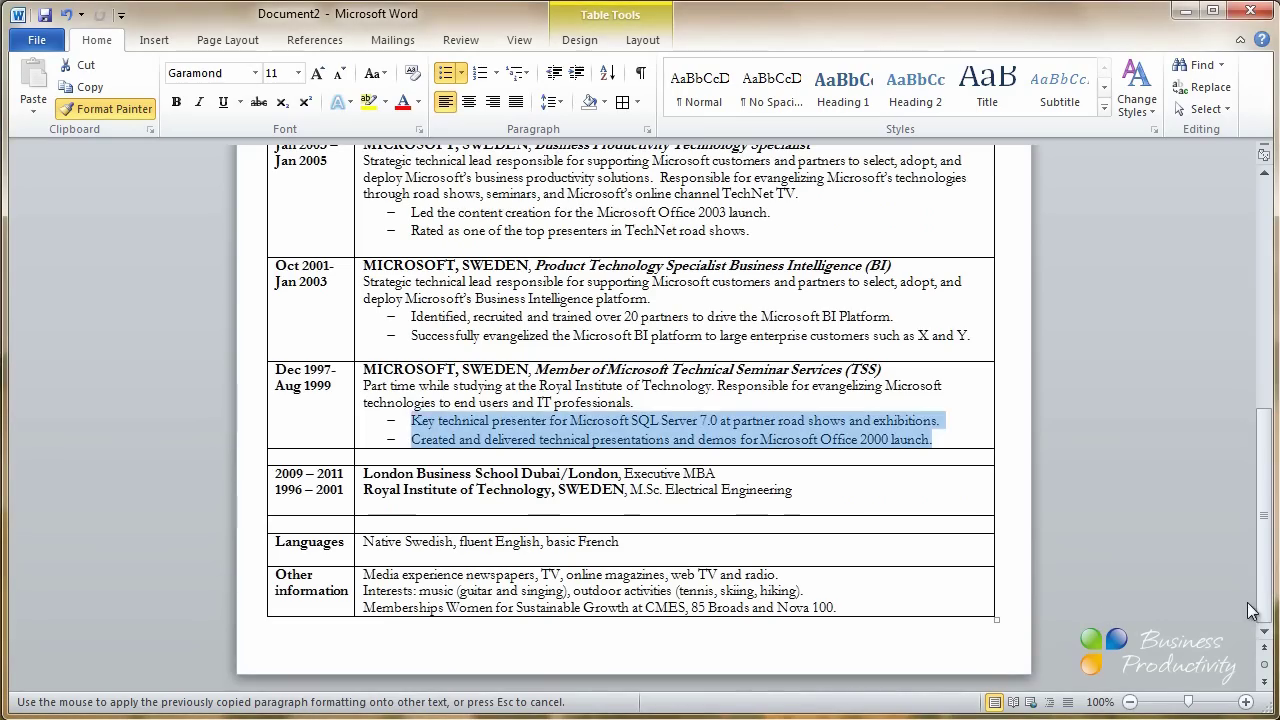
drag(1263, 610, 1263, 380)
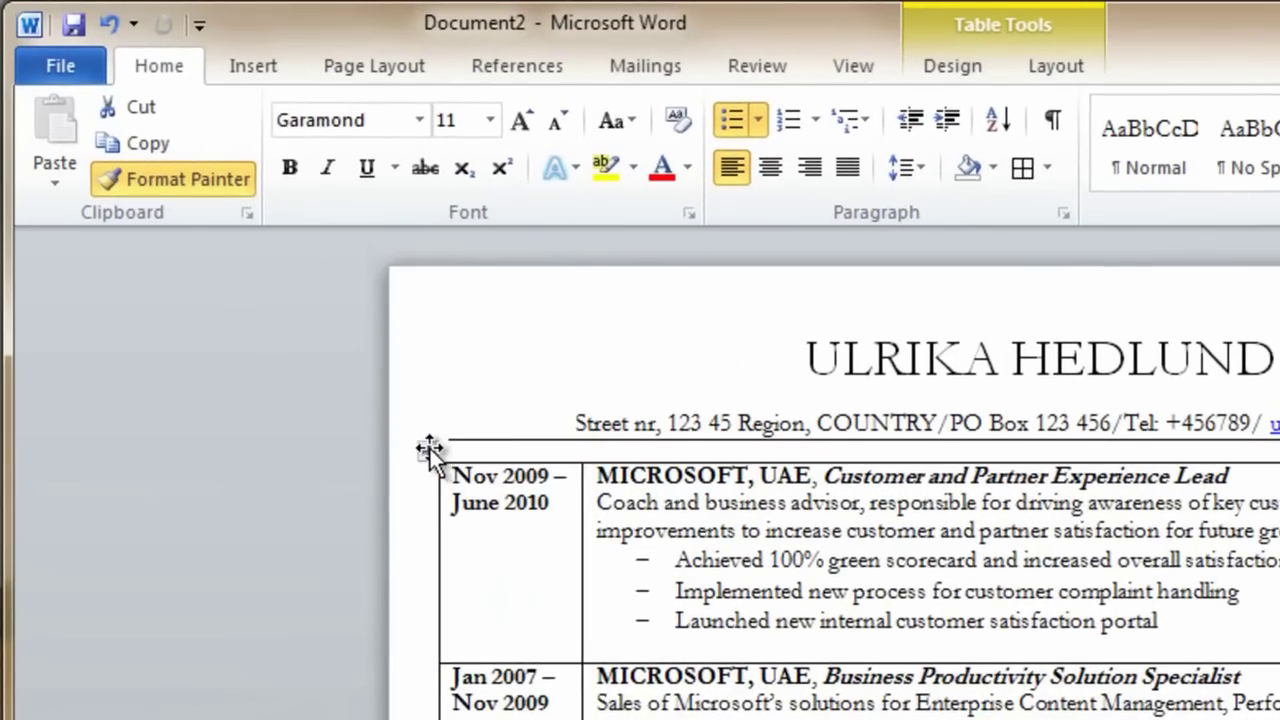
Remove all borders from the resume table
click(277, 292)
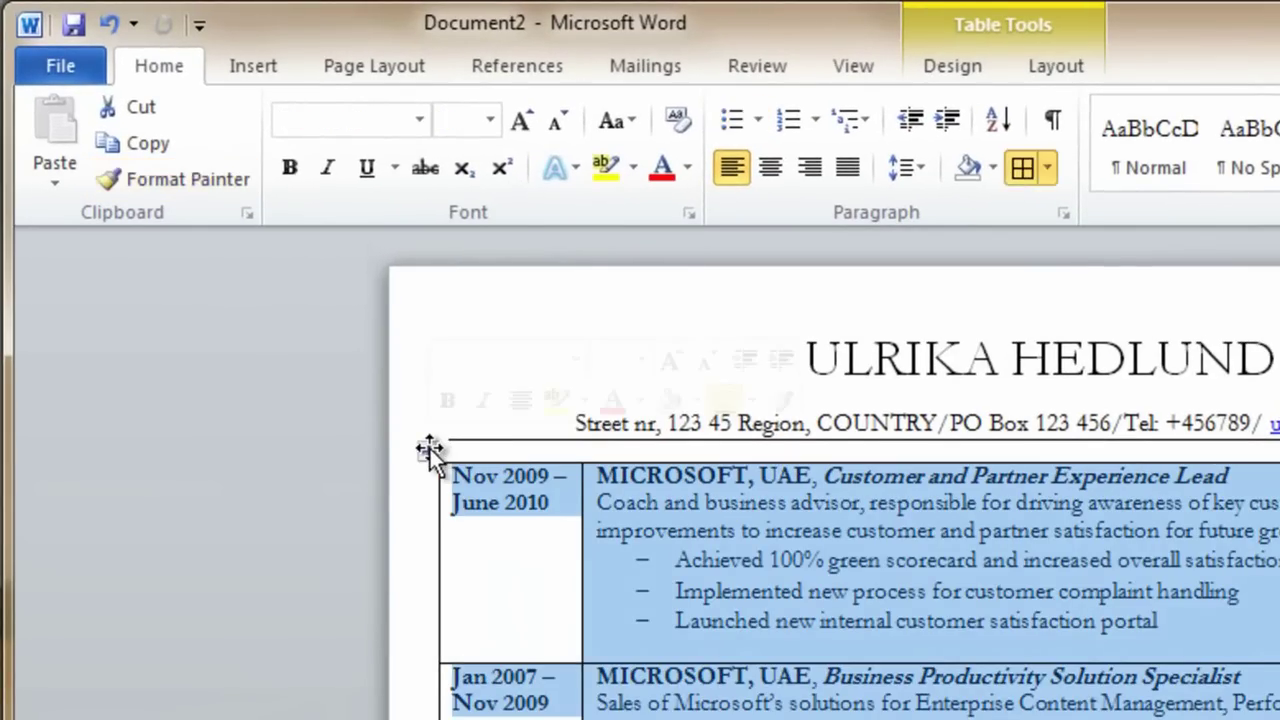
click(1045, 167)
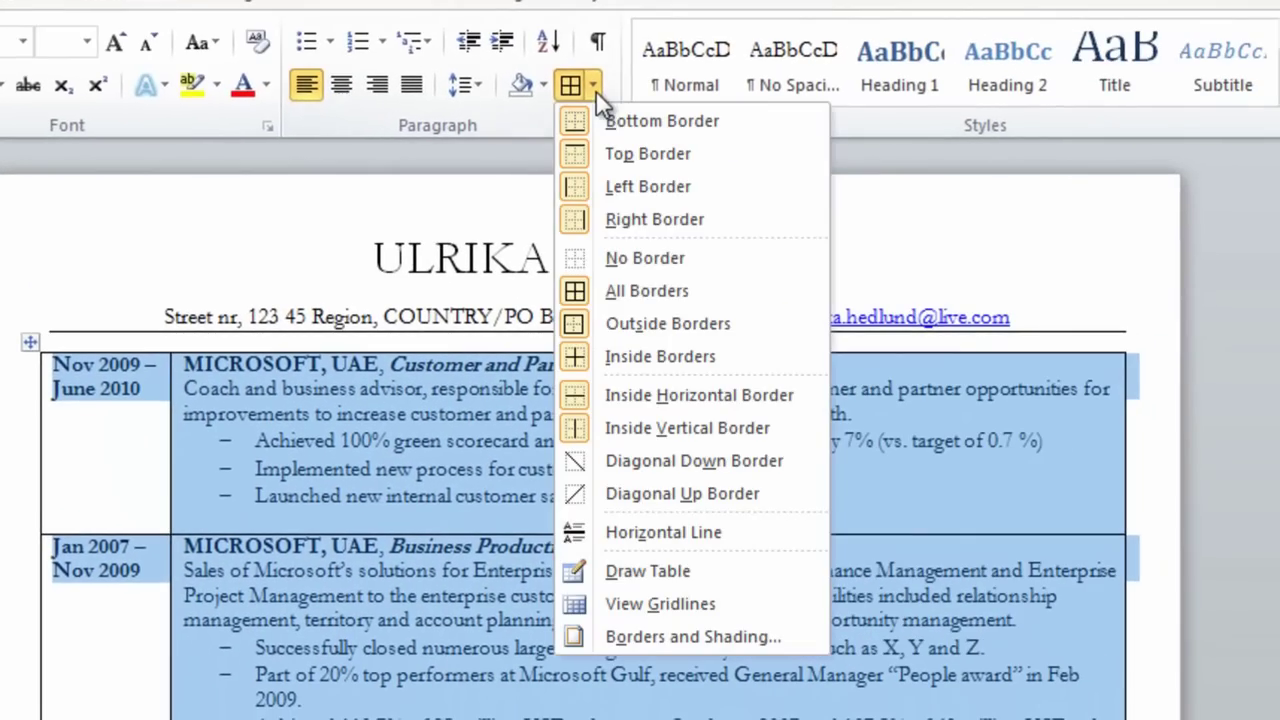
click(645, 258)
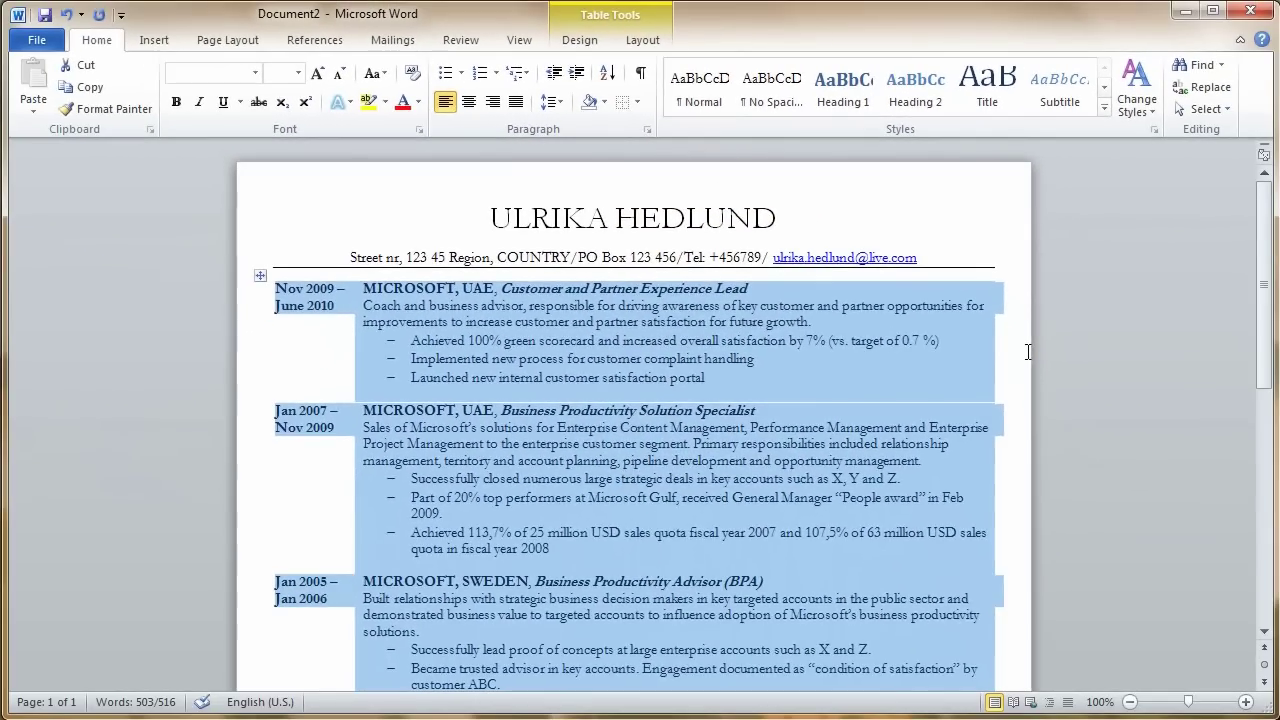
click(1105, 497)
Add bottom borders under the Dec 1997–Aug 1999 job row and the education row
scroll(854, 455, down, 6)
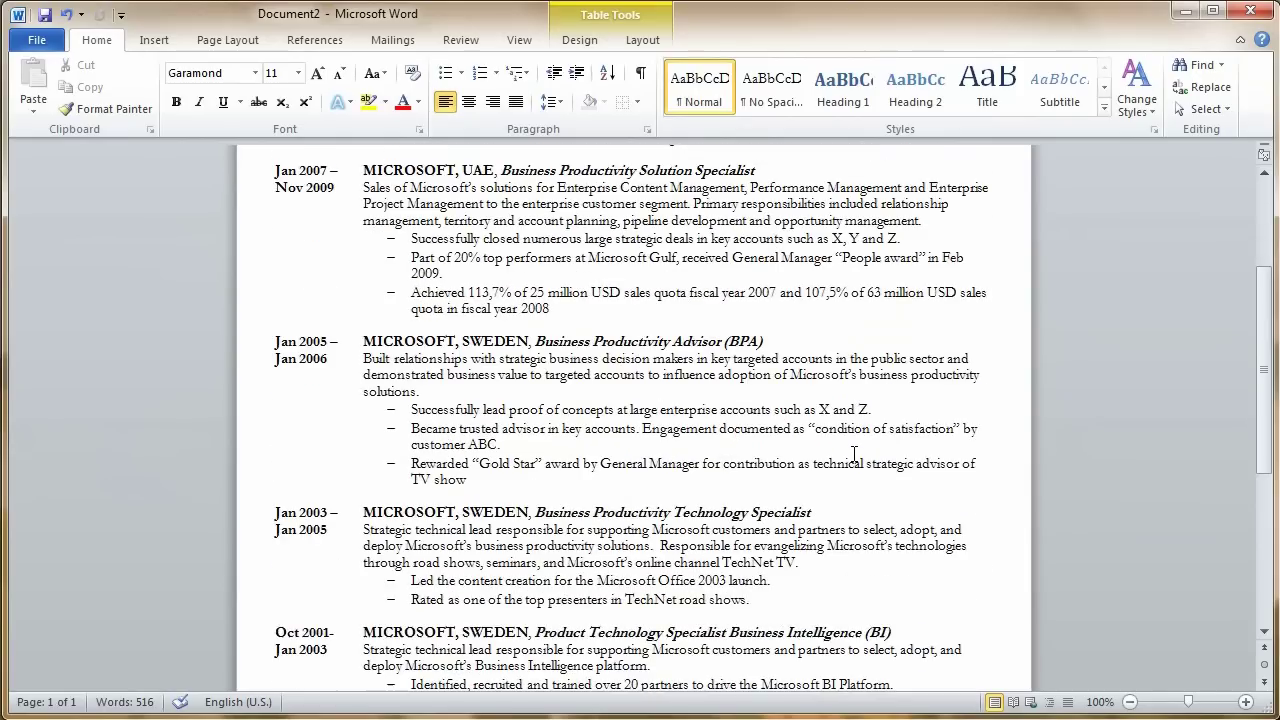
scroll(854, 455, down, 6)
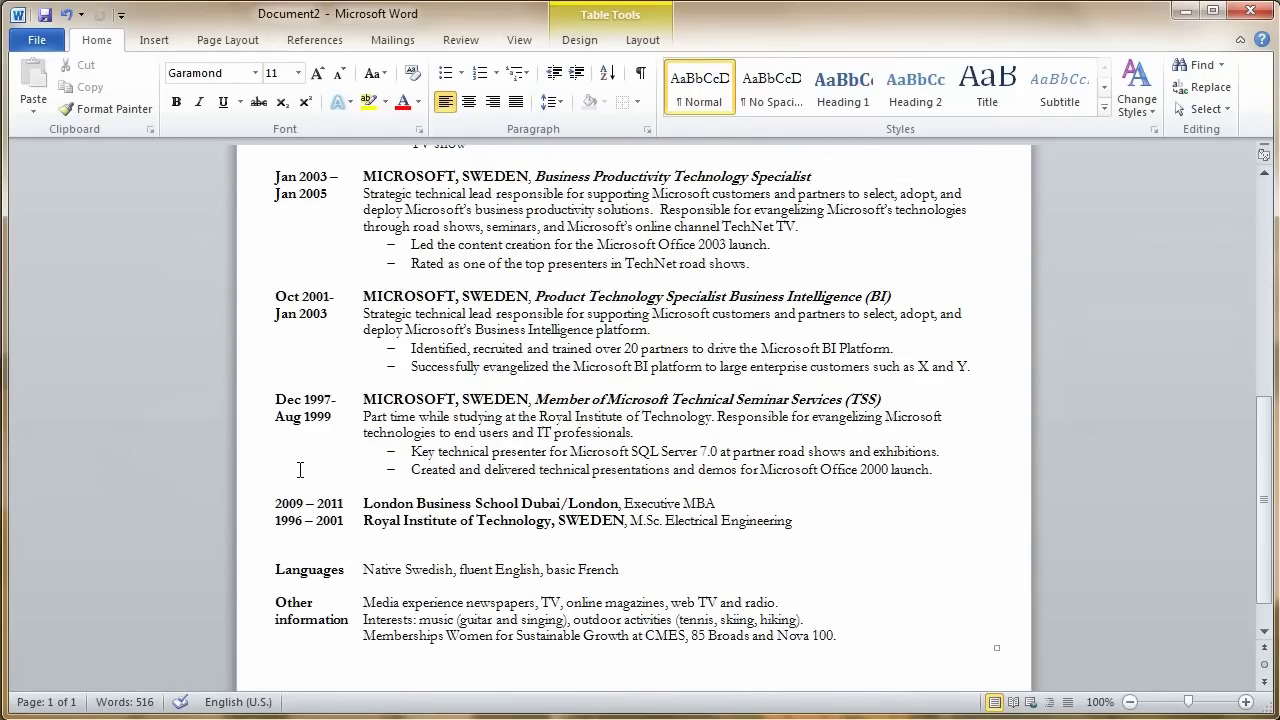
drag(299, 470, 386, 469)
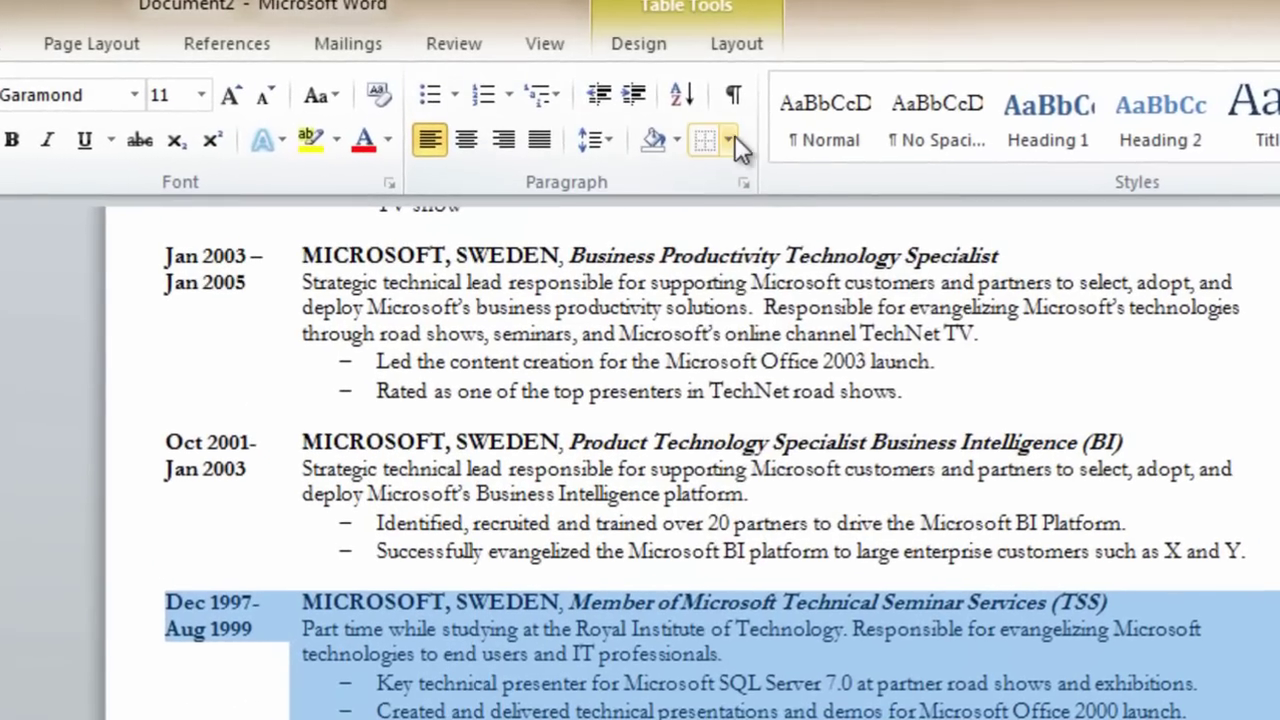
click(730, 140)
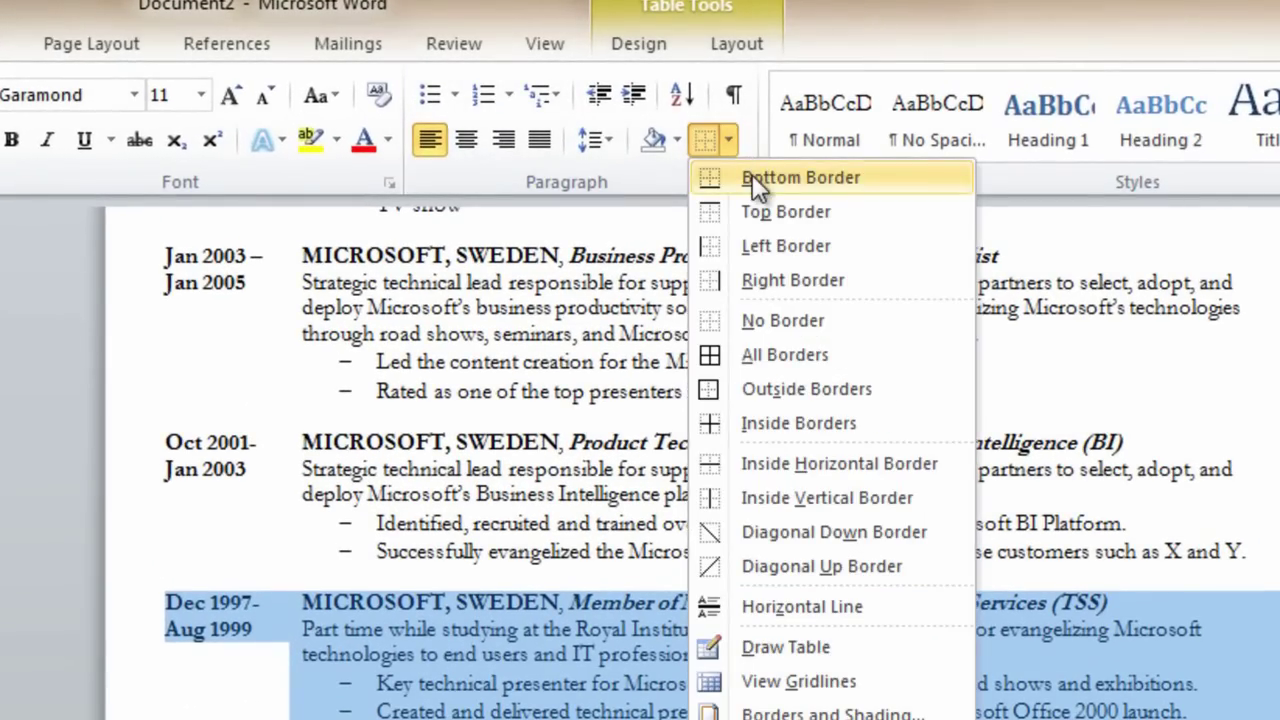
click(752, 176)
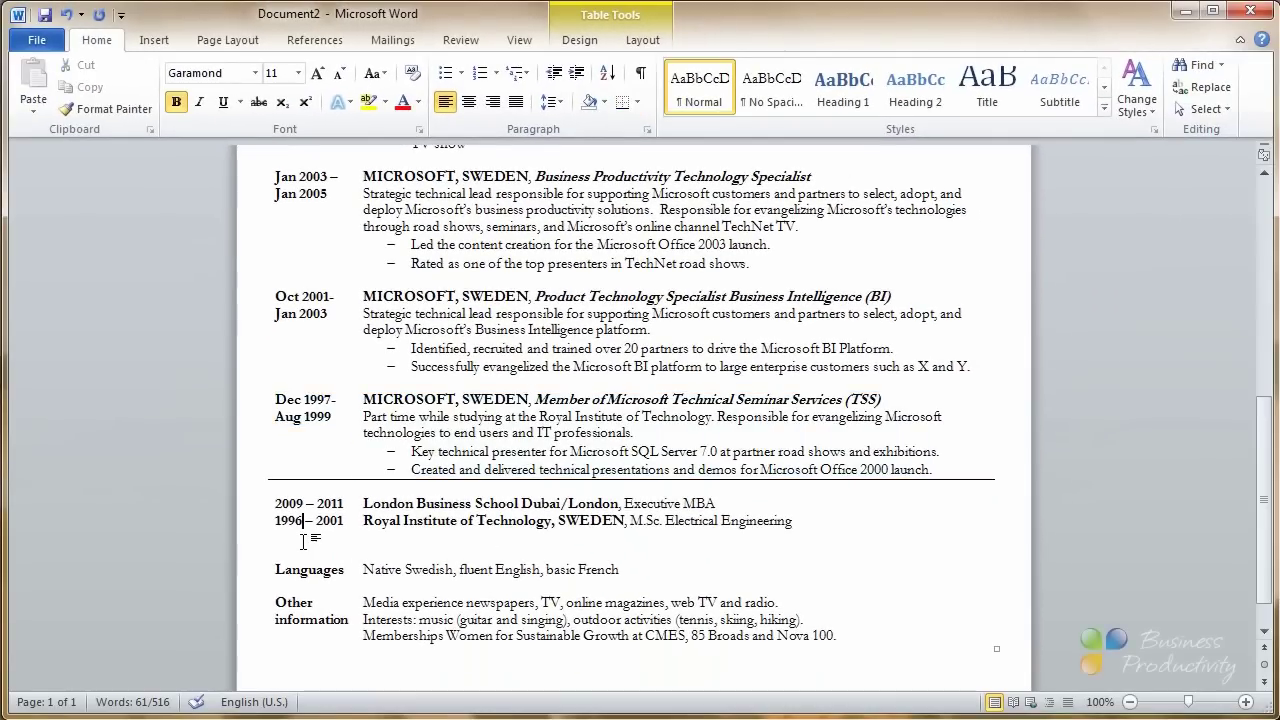
drag(253, 596, 576, 616)
drag(562, 538, 562, 538)
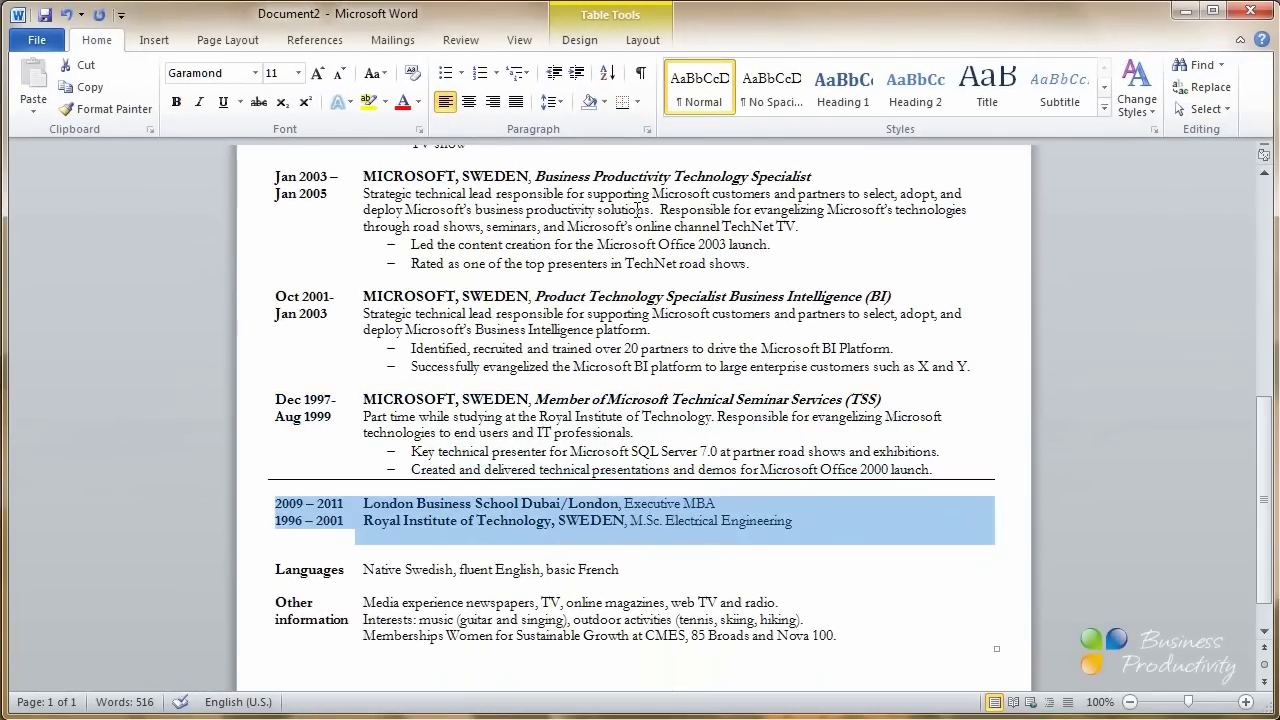
click(625, 106)
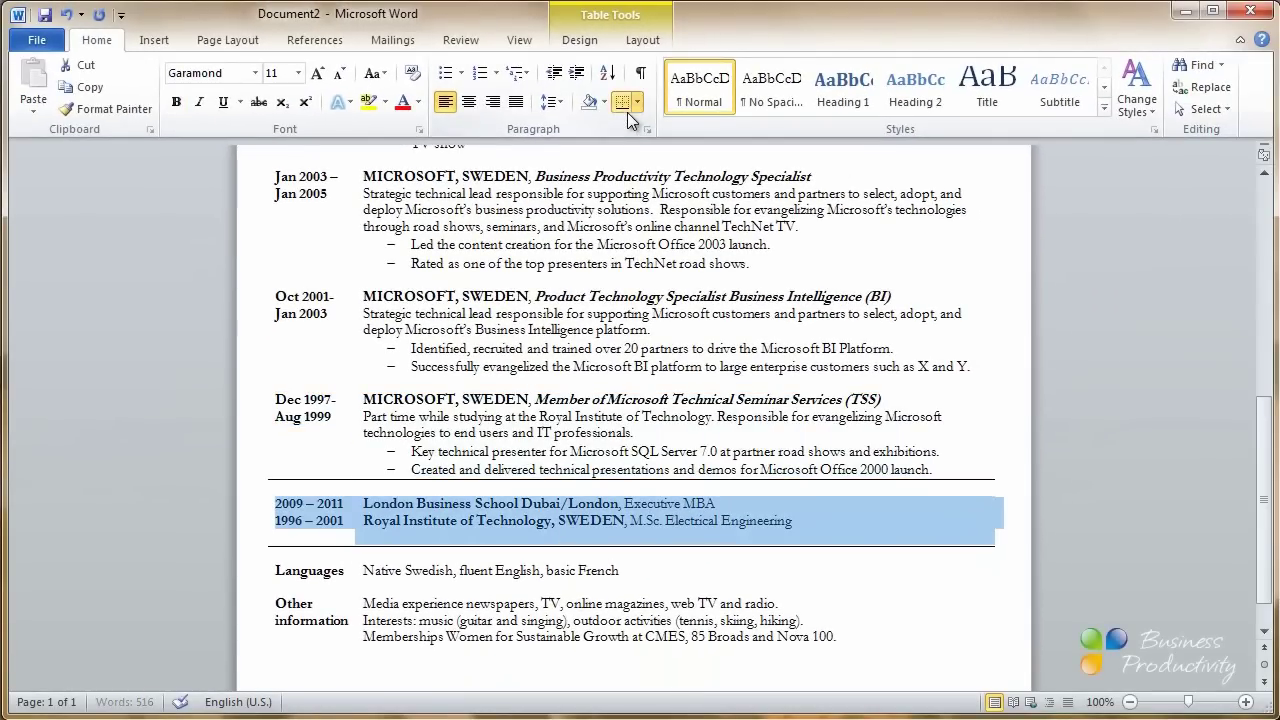
click(977, 593)
scroll(975, 593, up, 12)
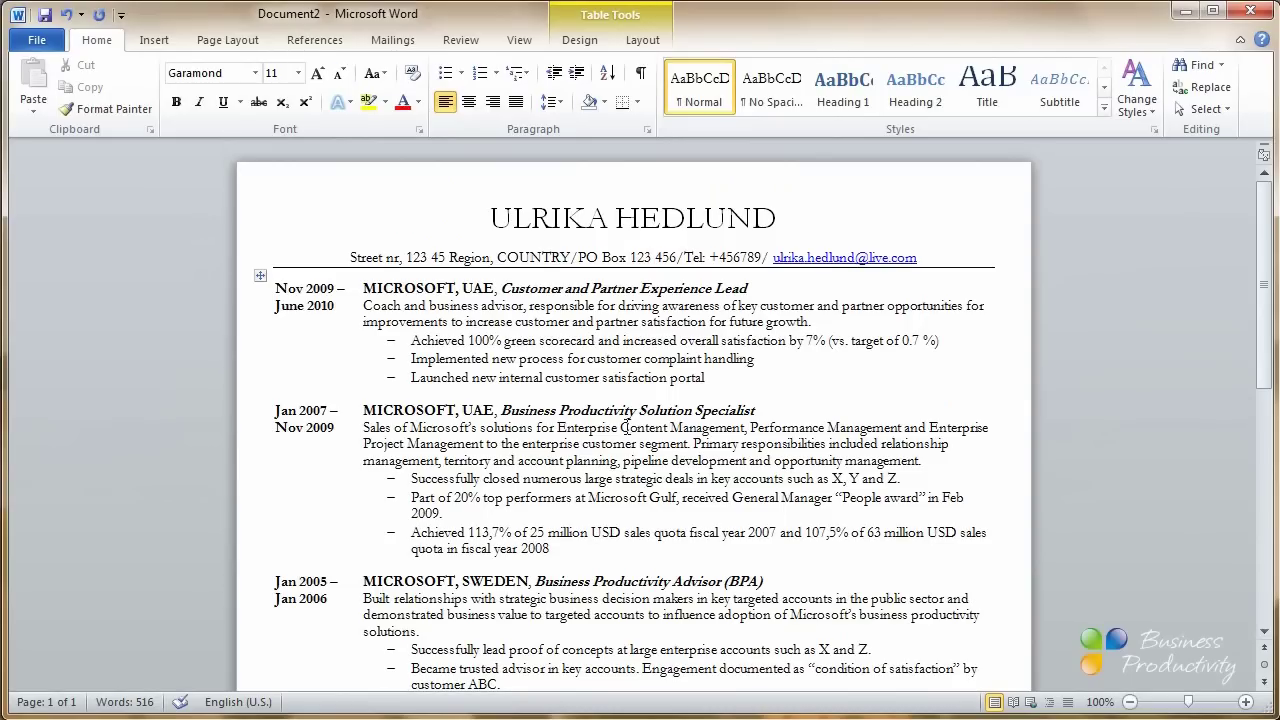
Save the resume as a Word document with Save As
click(42, 41)
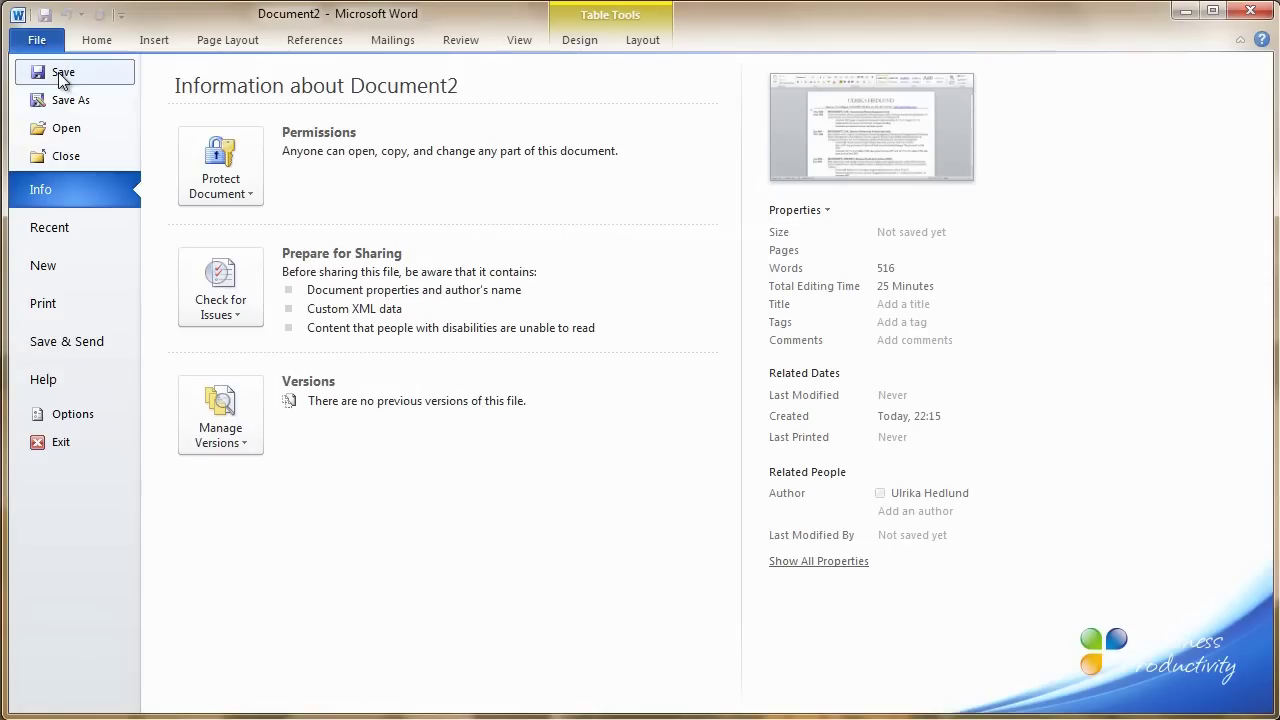
click(70, 101)
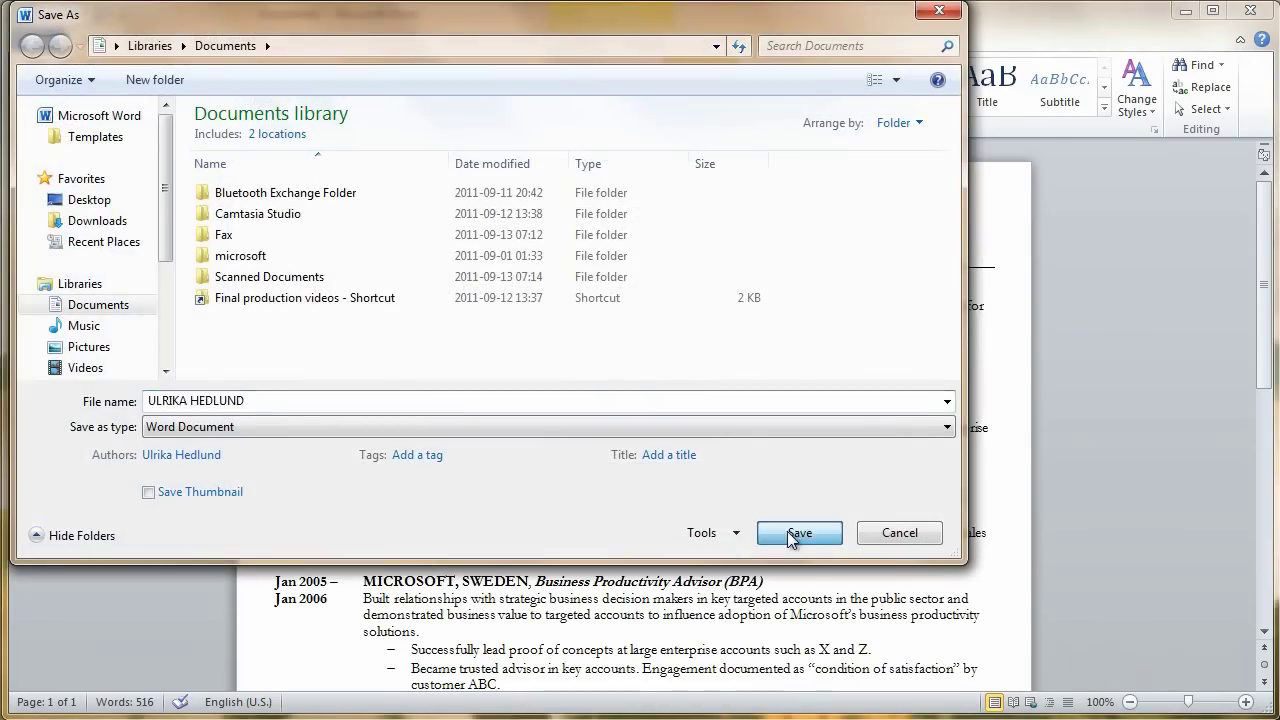
click(794, 451)
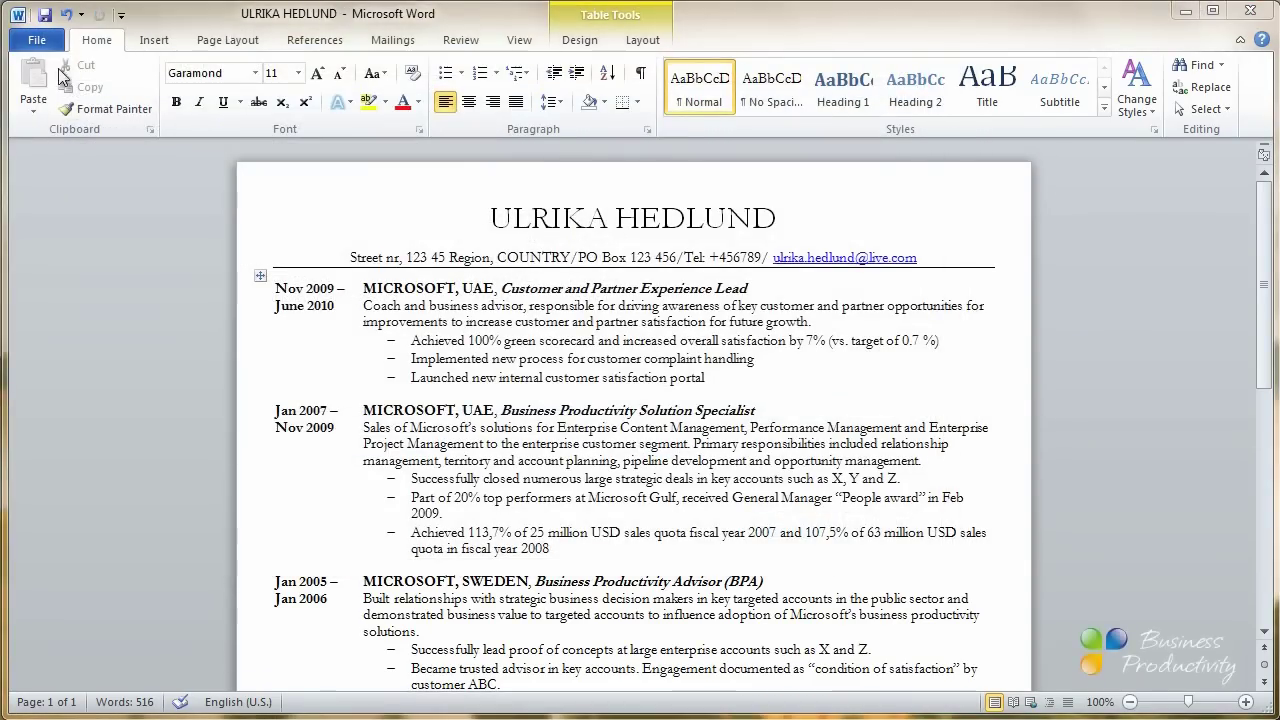
Publish the resume as a PDF, review it in Adobe Reader, then close the viewer
click(40, 41)
click(50, 101)
click(278, 427)
click(205, 539)
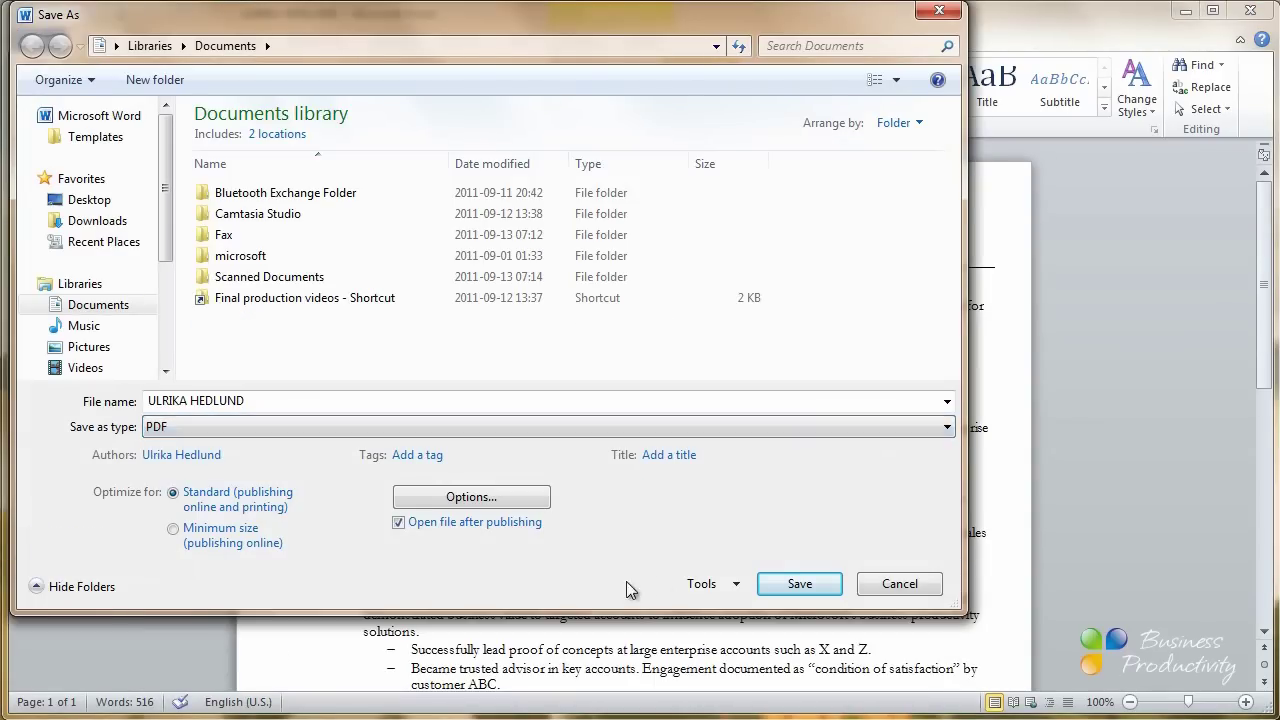
click(779, 586)
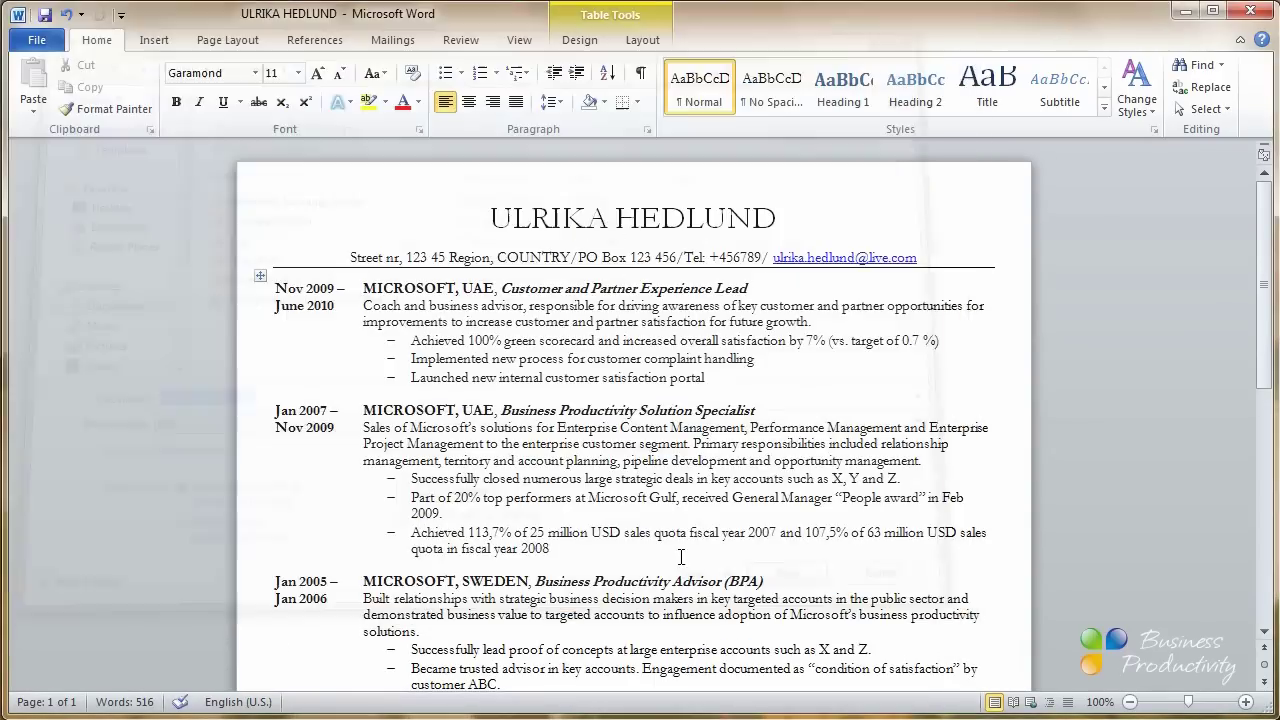
scroll(627, 340, down, 8)
scroll(628, 343, up, 6)
scroll(630, 343, up, 3)
key(alt+F4)
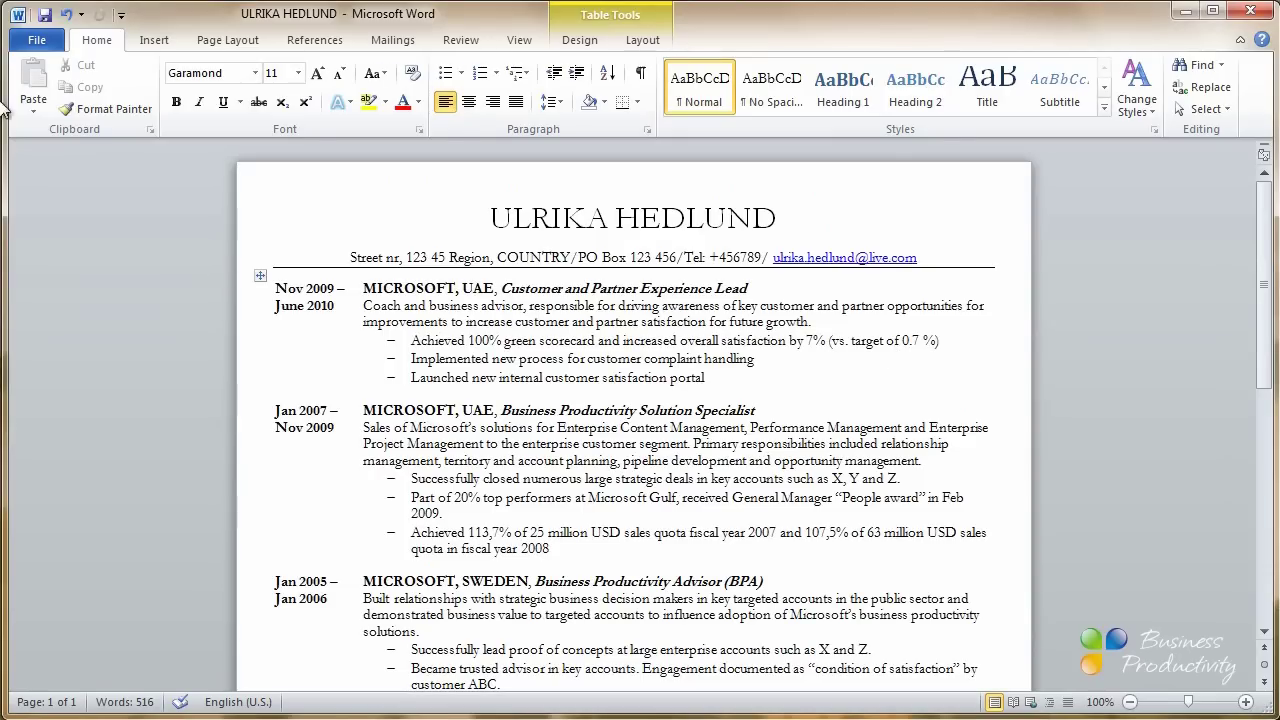
Save, inspect all six categories, and remove document properties, personal information and custom XML data
click(40, 40)
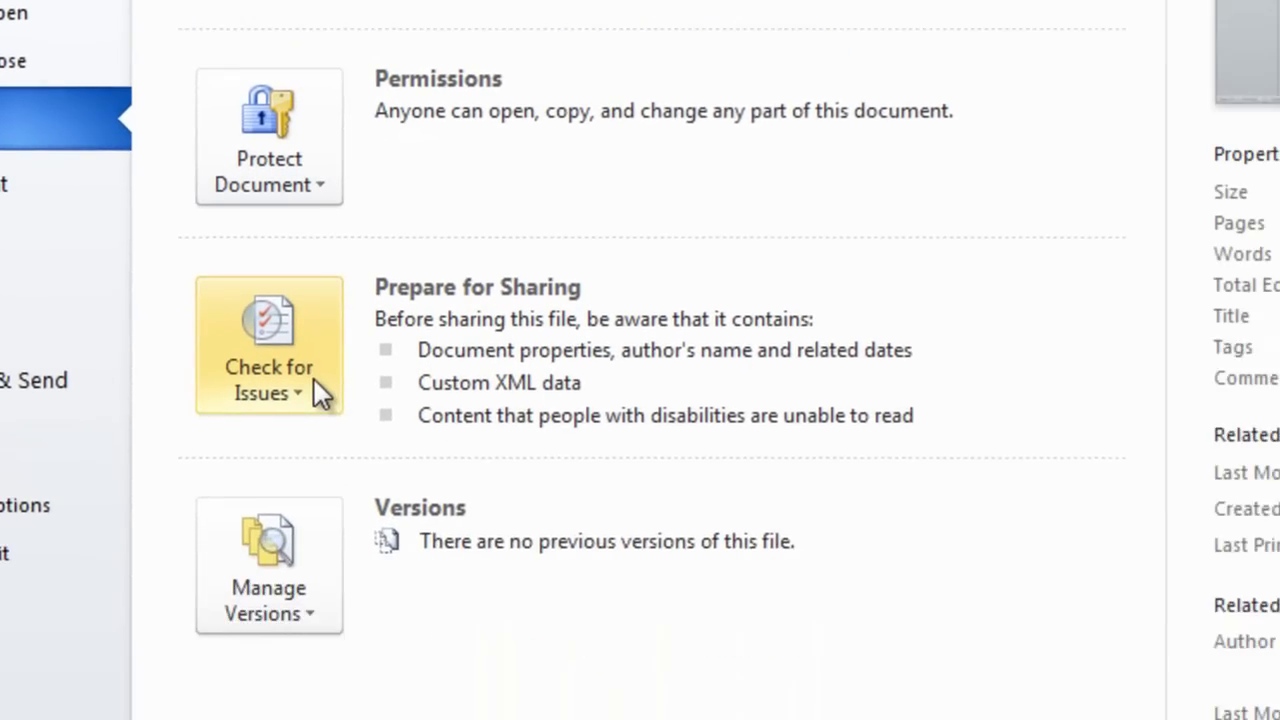
click(401, 546)
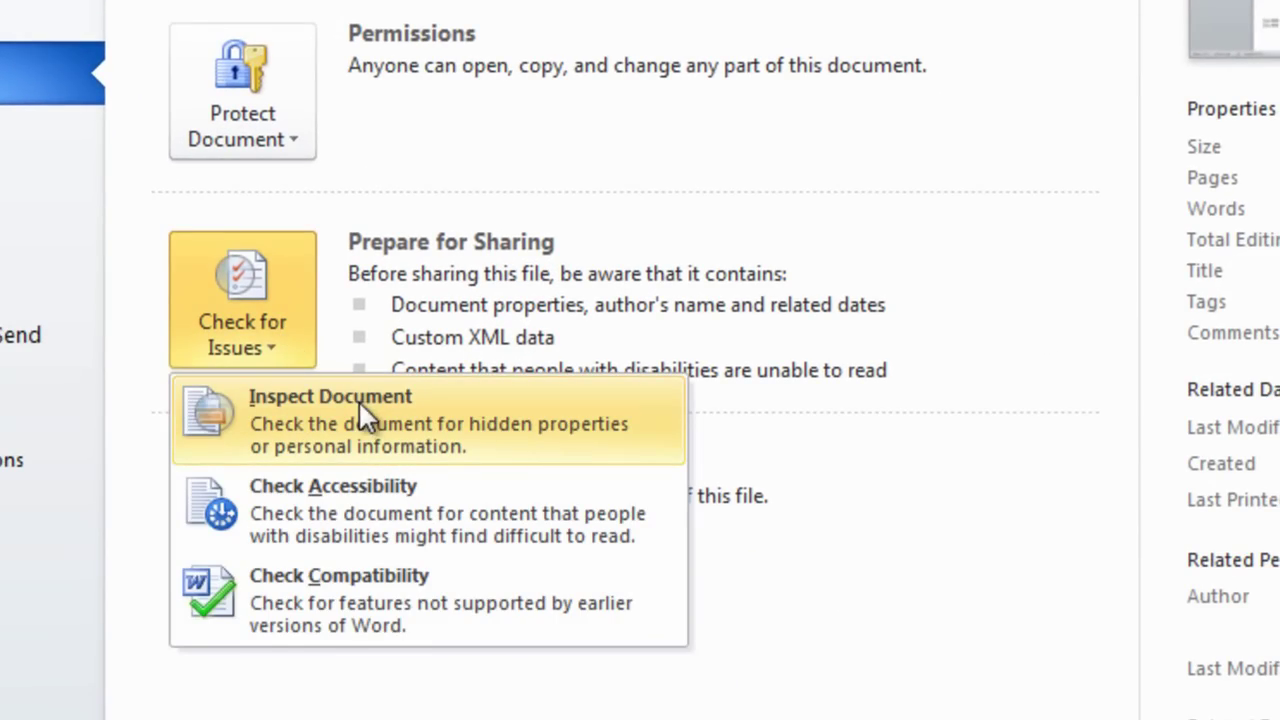
click(300, 415)
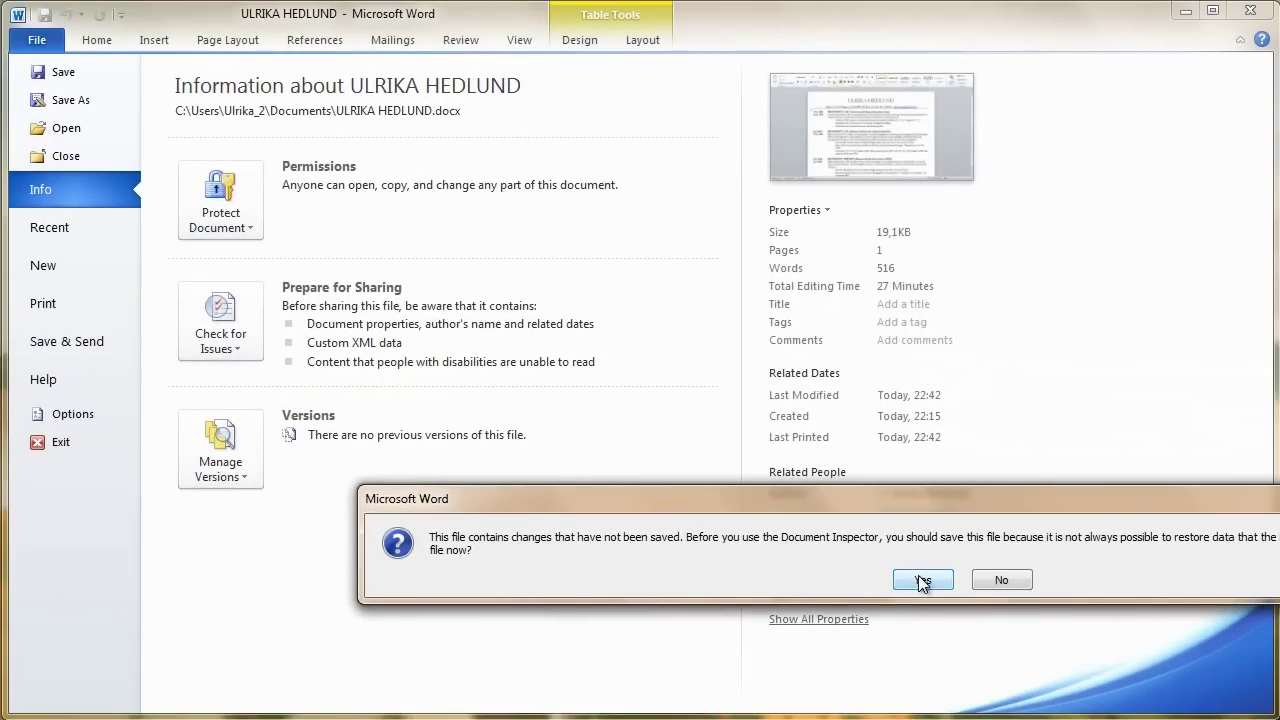
click(921, 580)
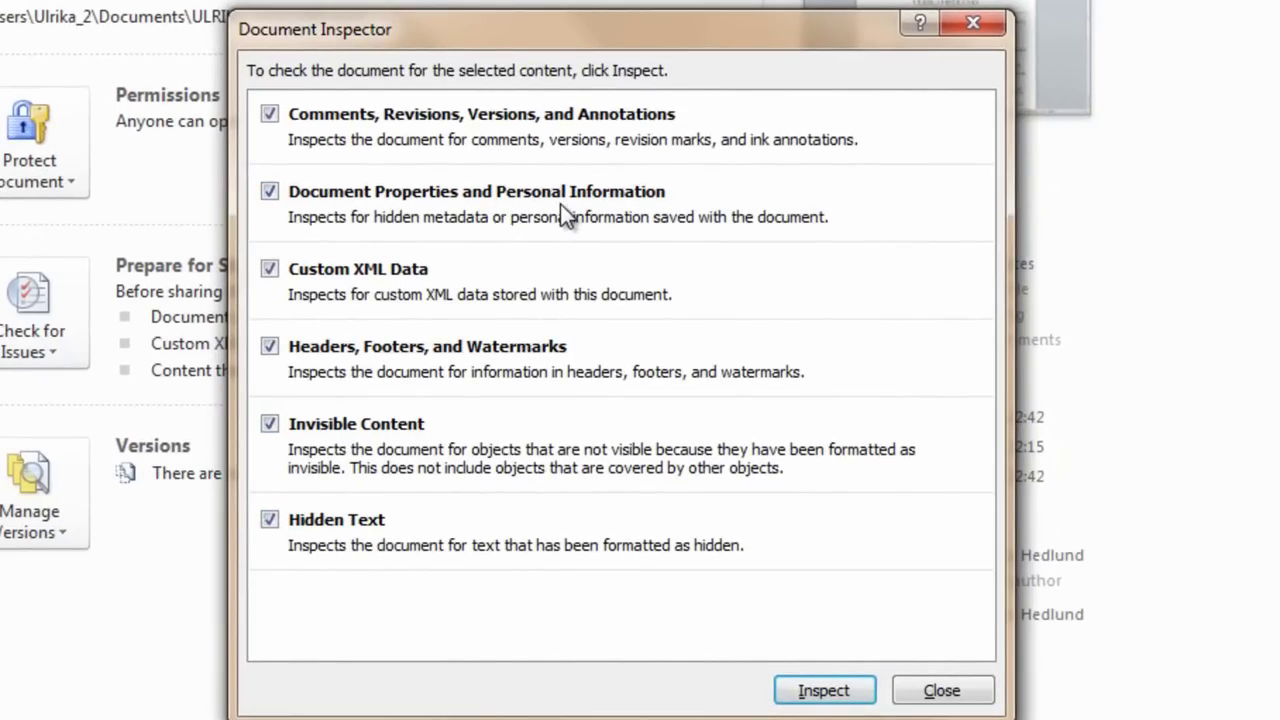
click(818, 692)
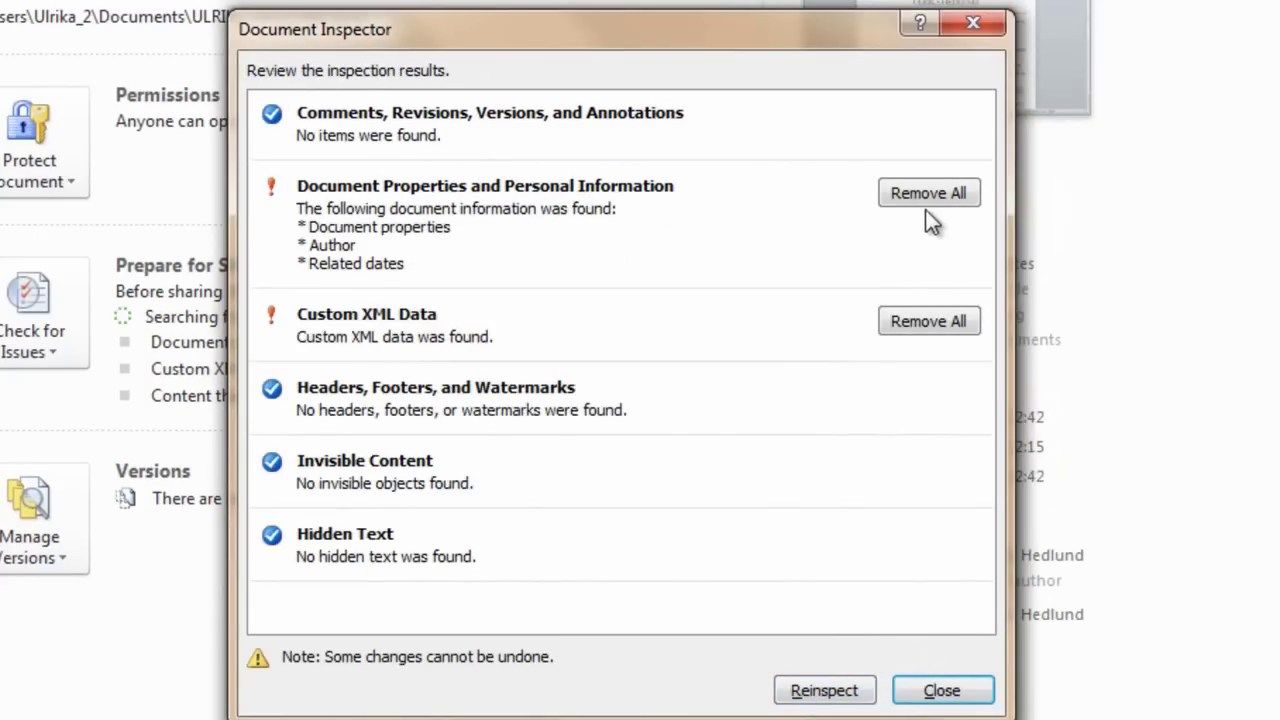
click(926, 200)
click(939, 272)
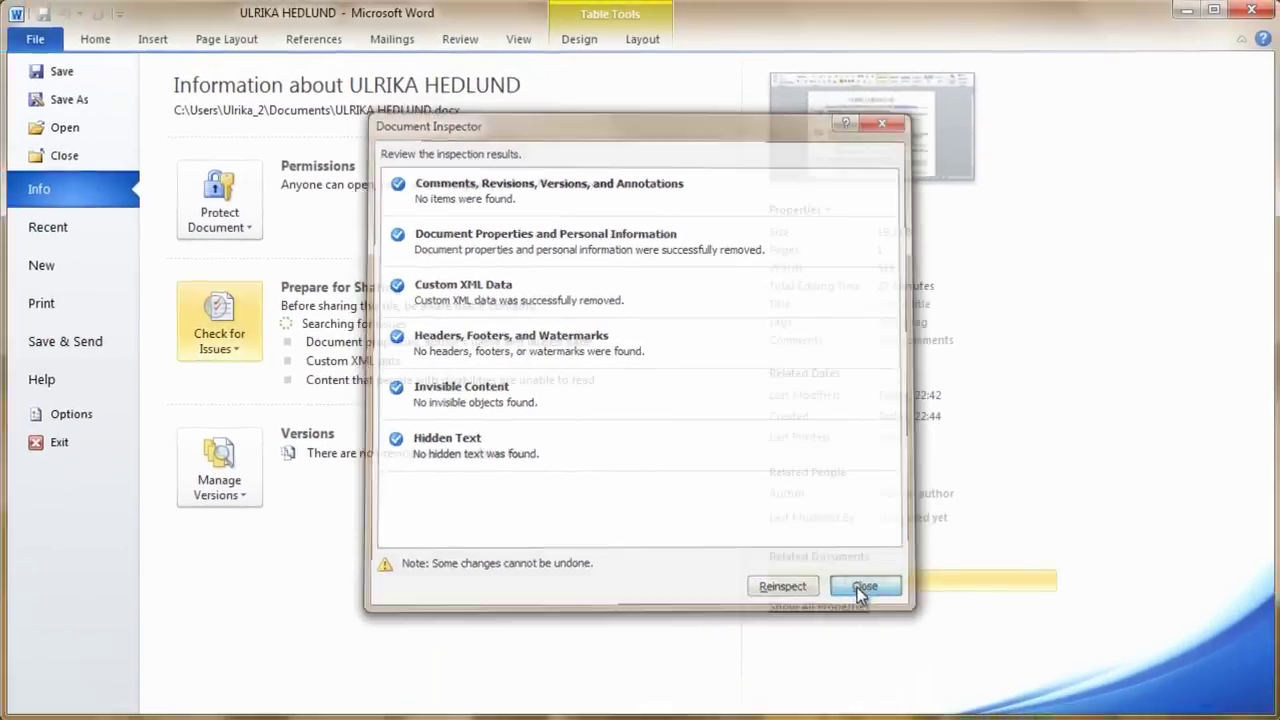
Close the inspector, mark the resume as final under Protect Document, and confirm both prompts
click(936, 686)
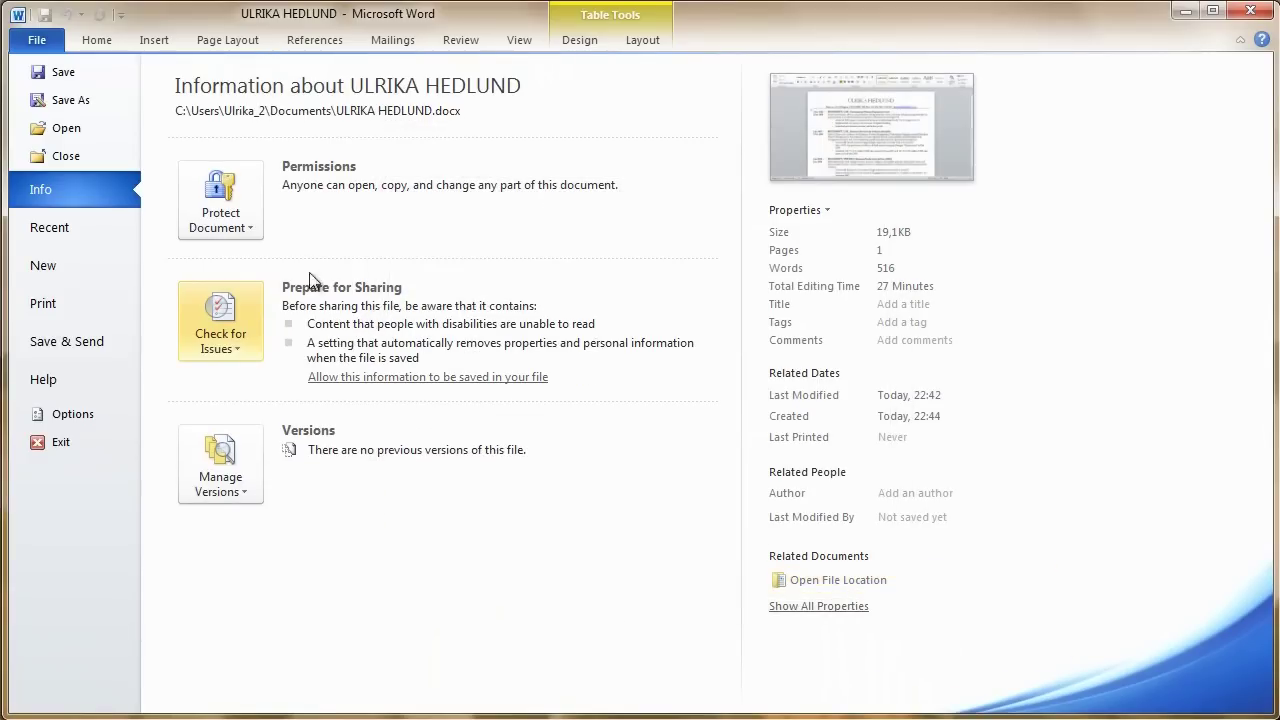
click(227, 215)
click(271, 271)
click(877, 566)
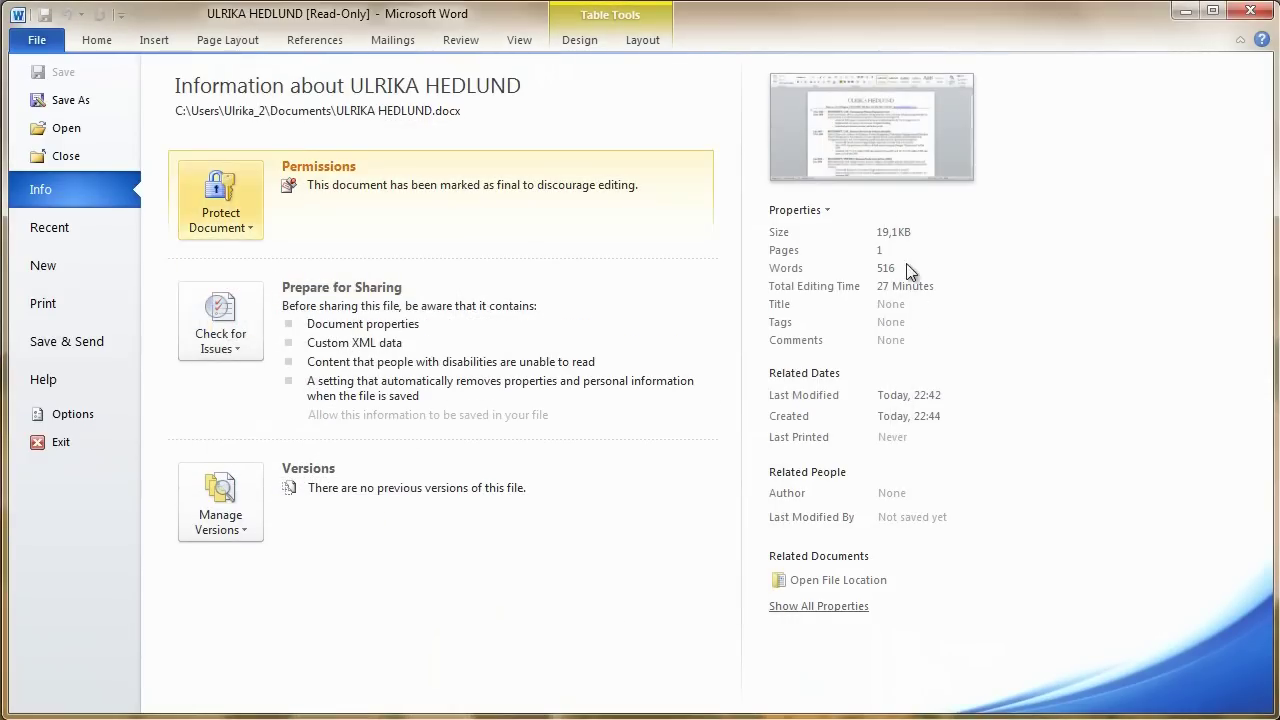
click(882, 136)
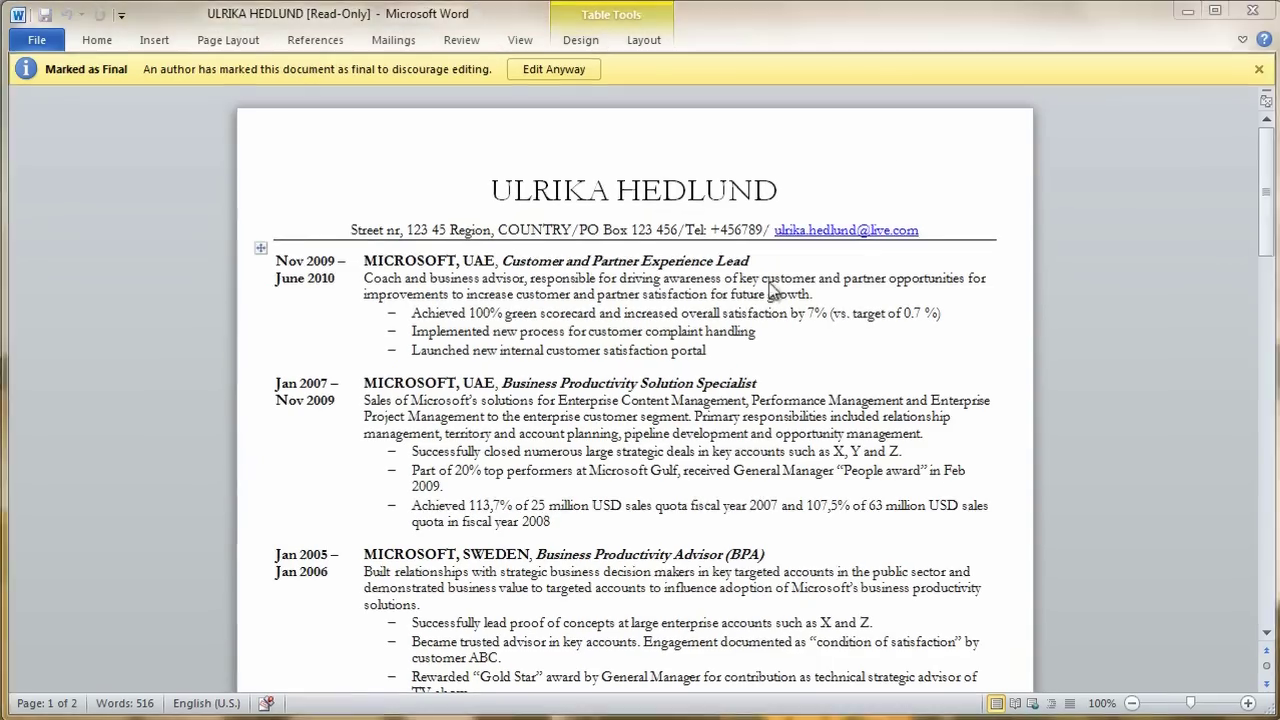